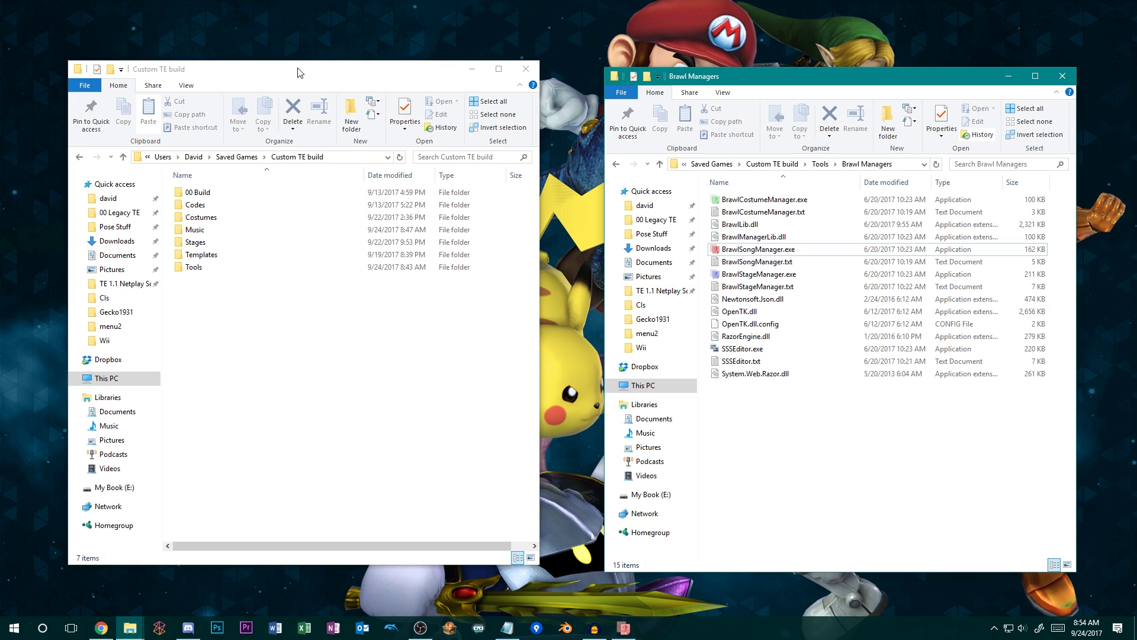
left_click_drag(298, 68, 285, 65)
left_click_drag(829, 79, 803, 71)
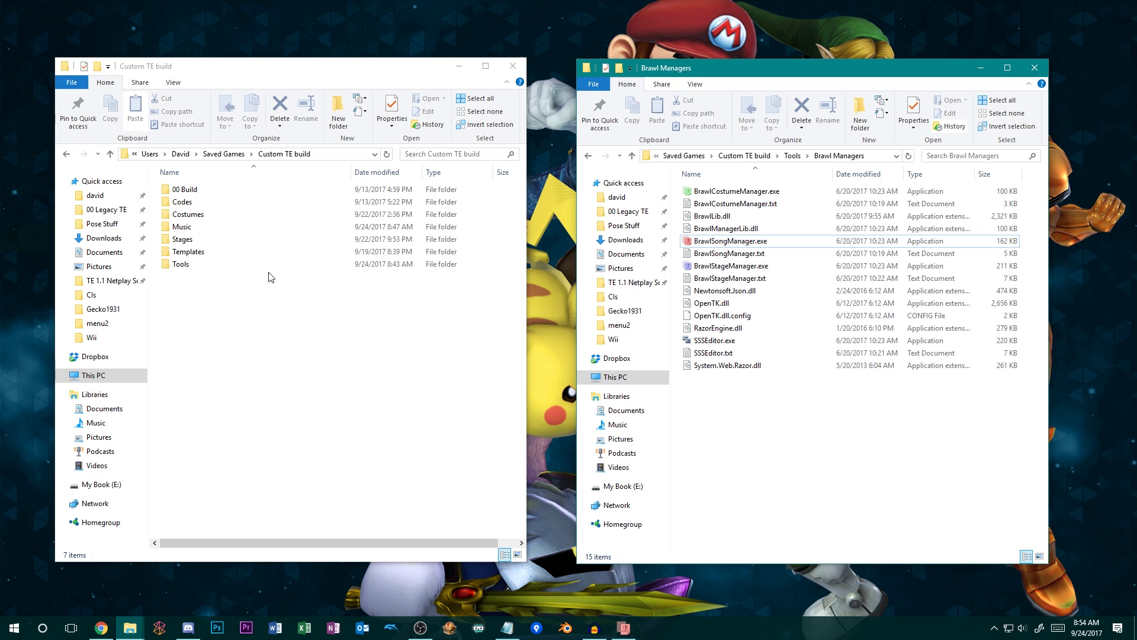
left_click_drag(774, 73, 790, 65)
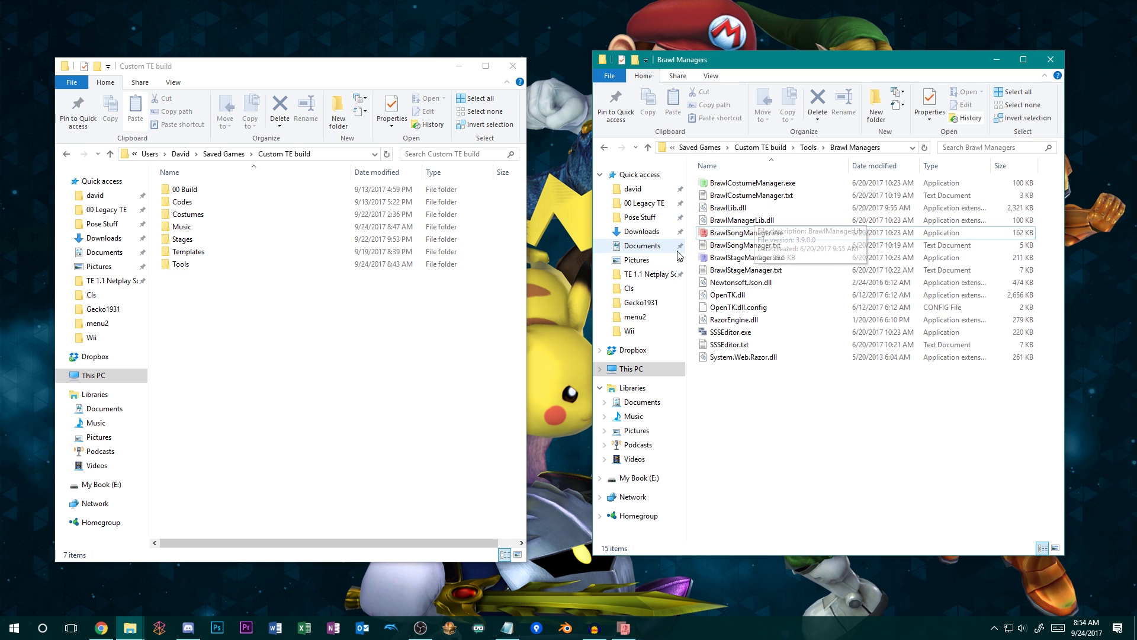
Switch to Chrome to view the Brawl Song Manager download page, and minimize the browser
left_click(101, 628)
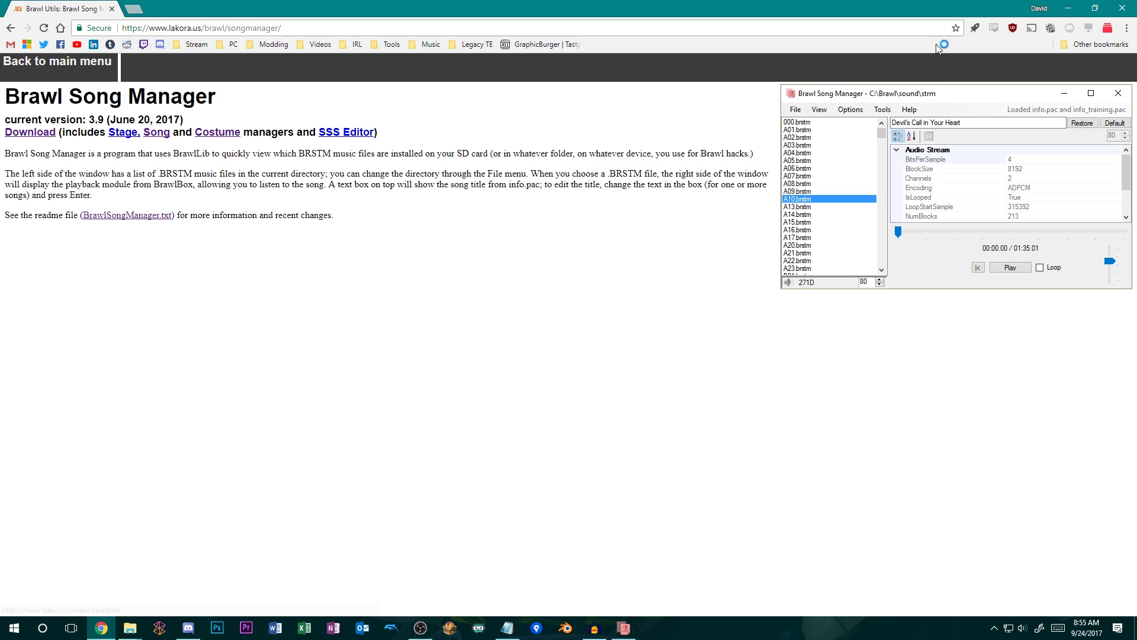
left_click(1064, 11)
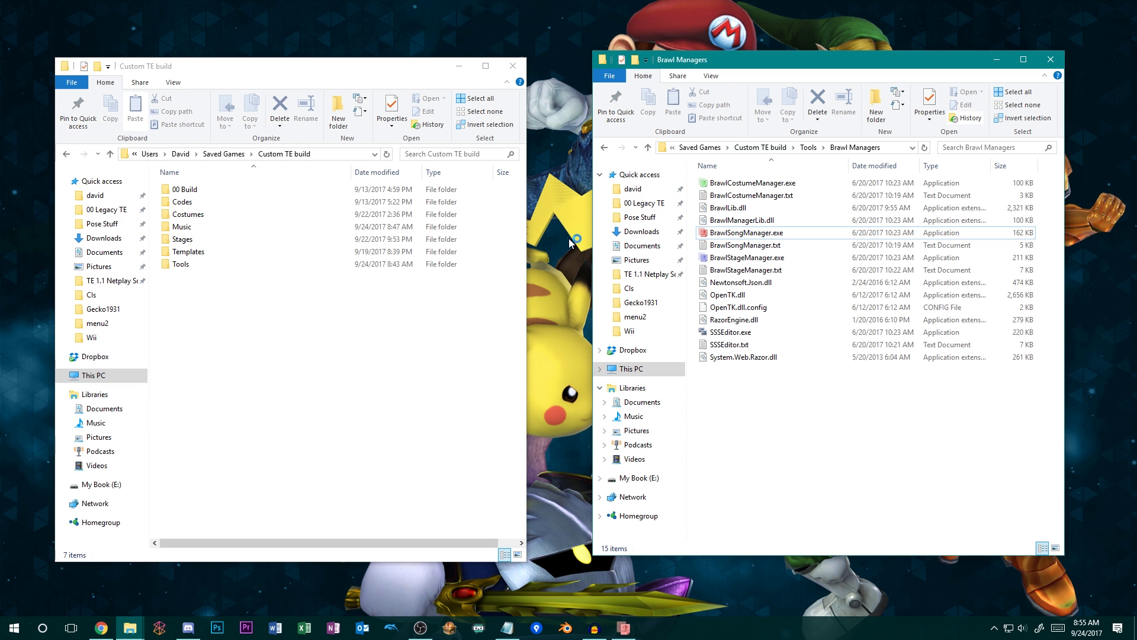
Launch BrawlSongManager.exe from the Brawl Managers folder, and move and enlarge its window
left_click(765, 235)
double_click(765, 234)
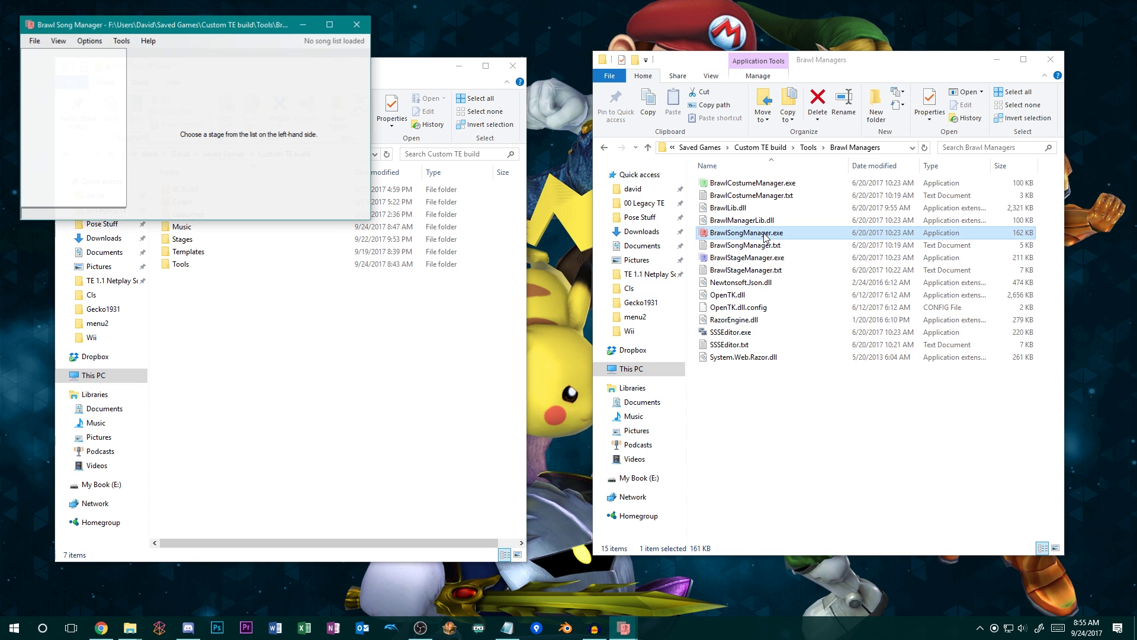
left_click_drag(199, 29, 504, 129)
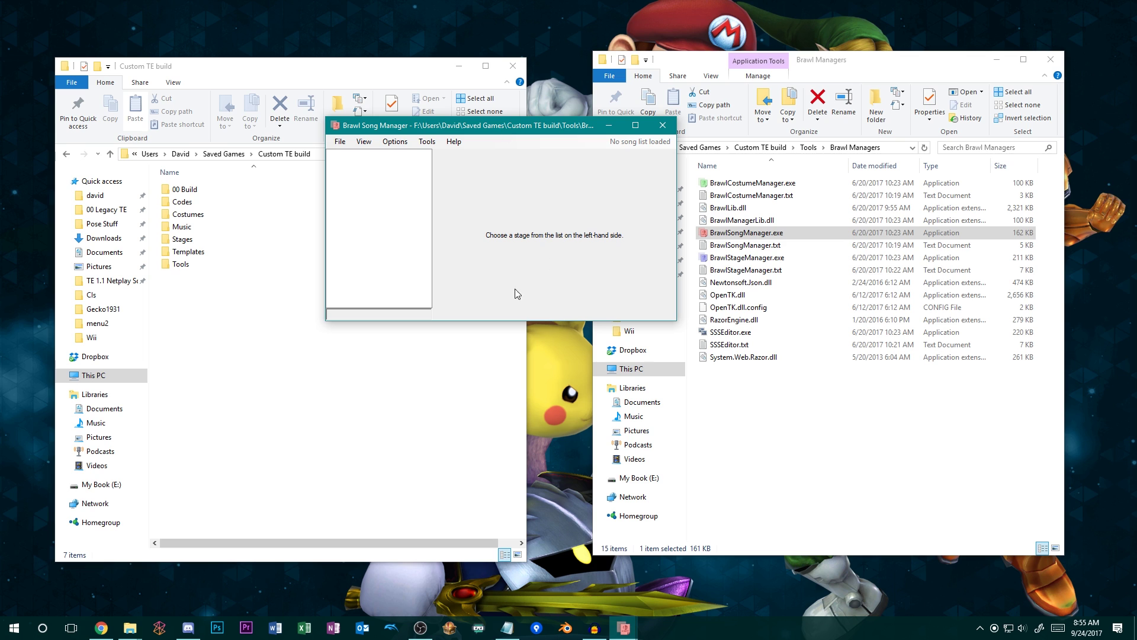
left_click_drag(676, 320, 854, 489)
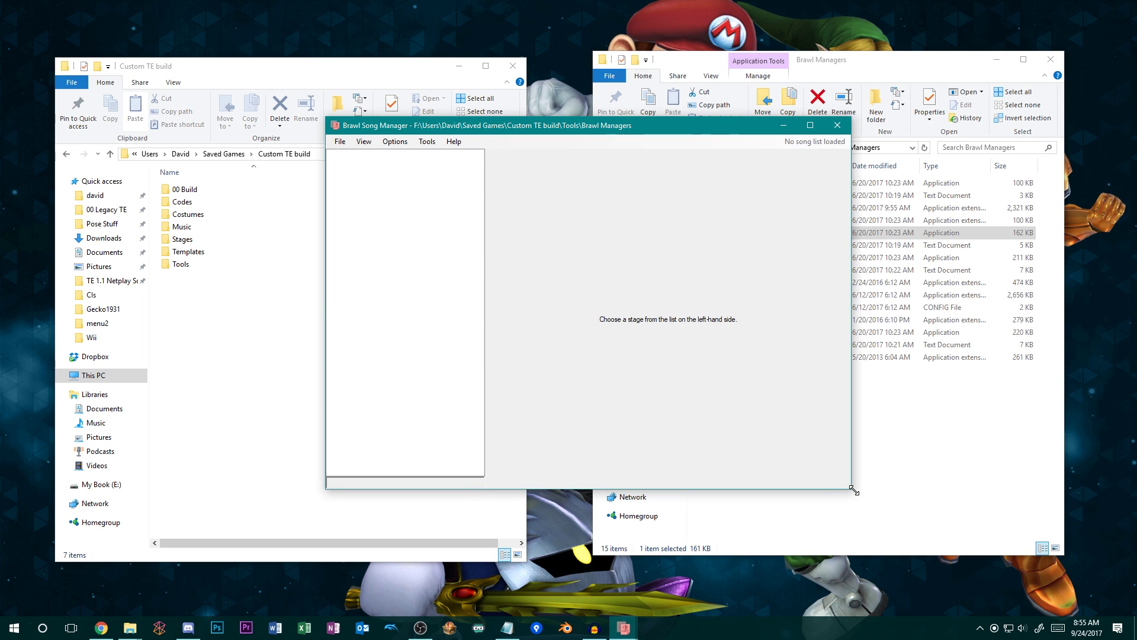
Turn on grouping of songs by stage (SSBB) and reposition the song manager window
left_click(426, 141)
mouse_move(397, 141)
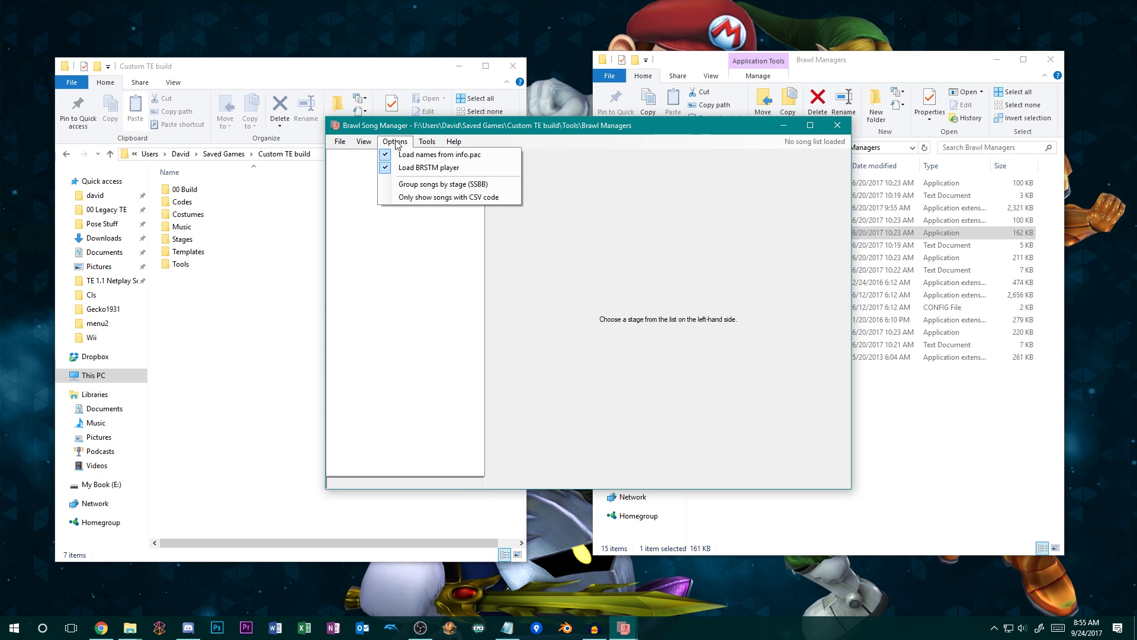
left_click(443, 184)
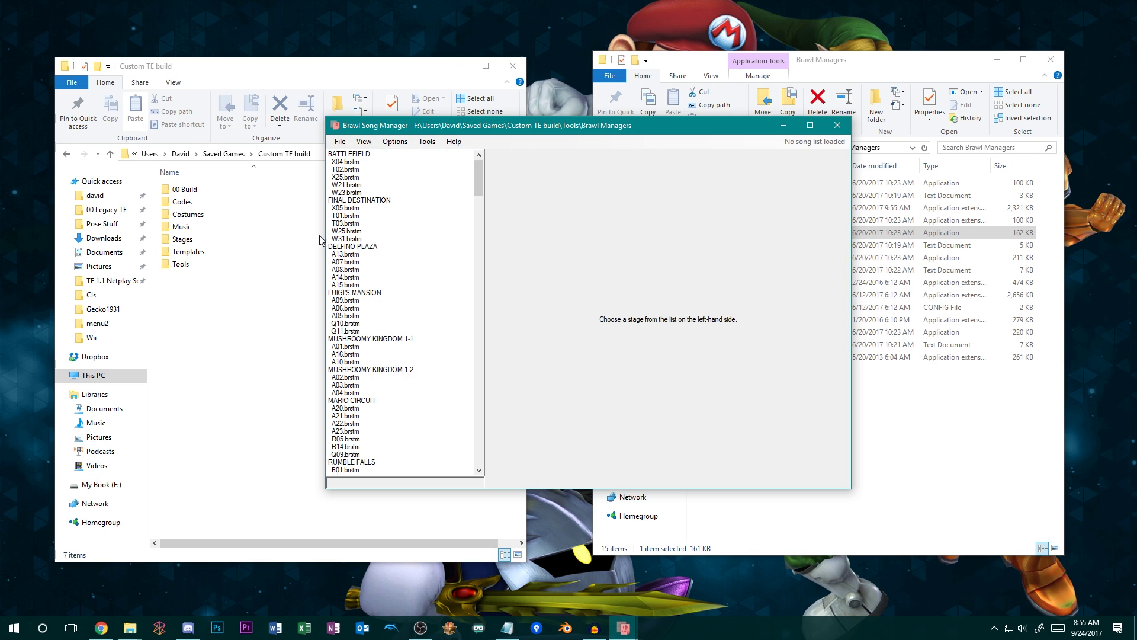
left_click_drag(577, 124, 465, 63)
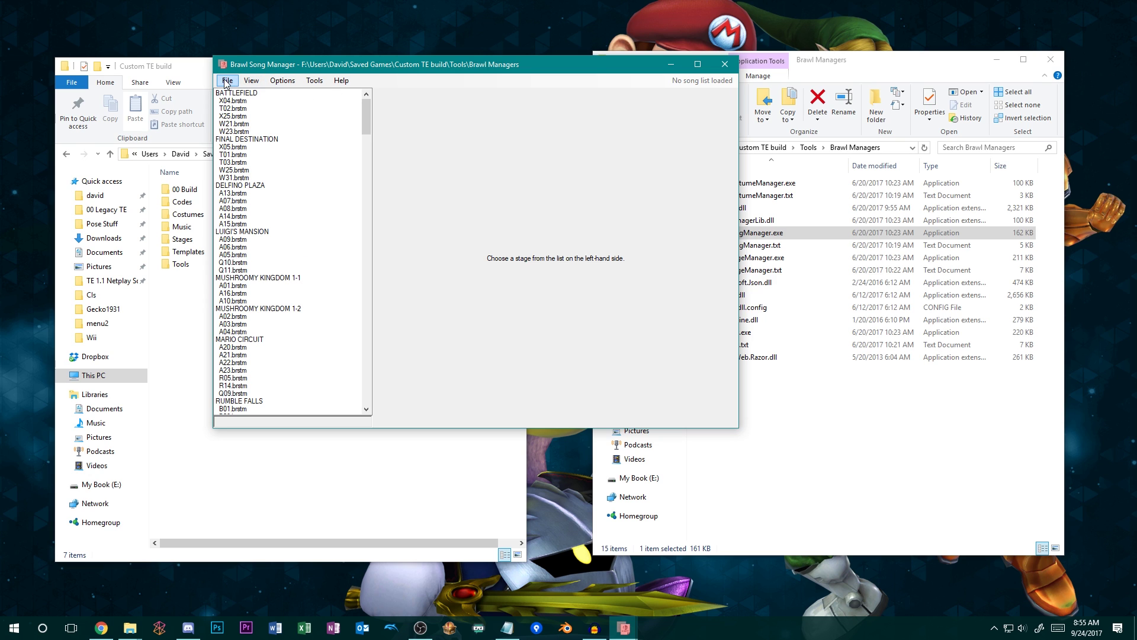
left_click_drag(450, 72, 409, 116)
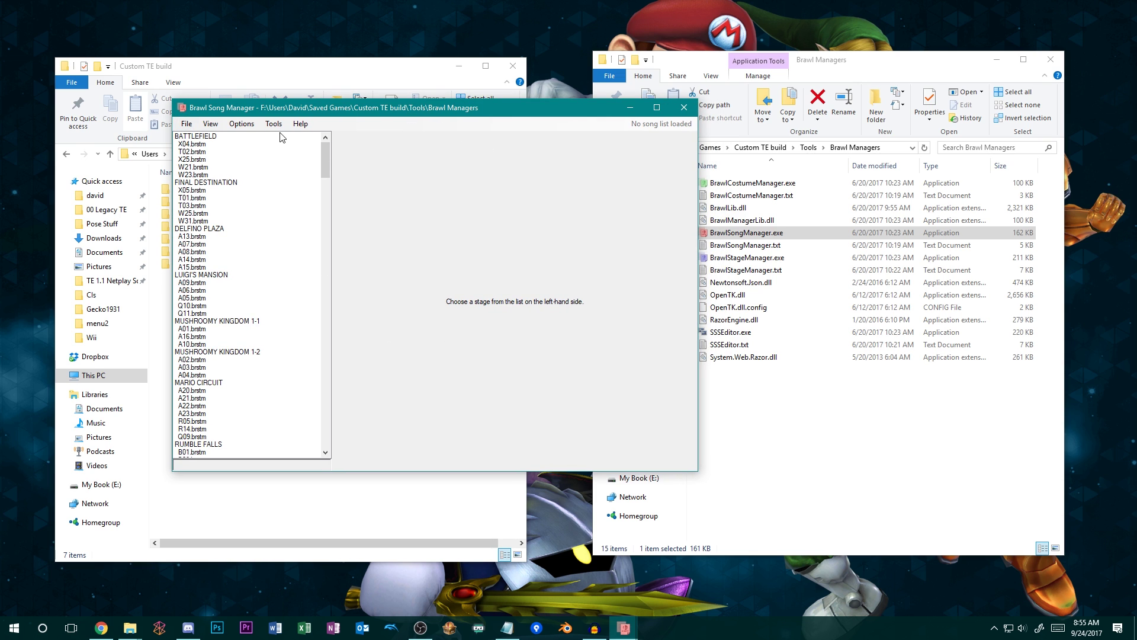
Change the song manager's directory to Custom TE build\00 Build\LegacyTE\pf\sound\strm
left_click(186, 123)
left_click(199, 137)
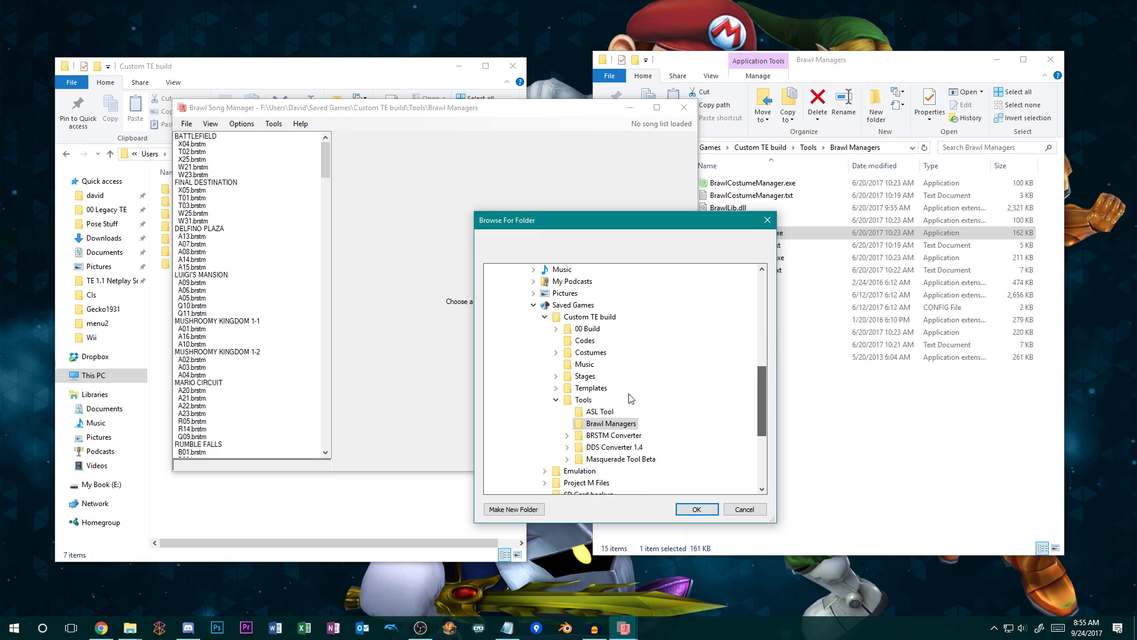
left_click(556, 400)
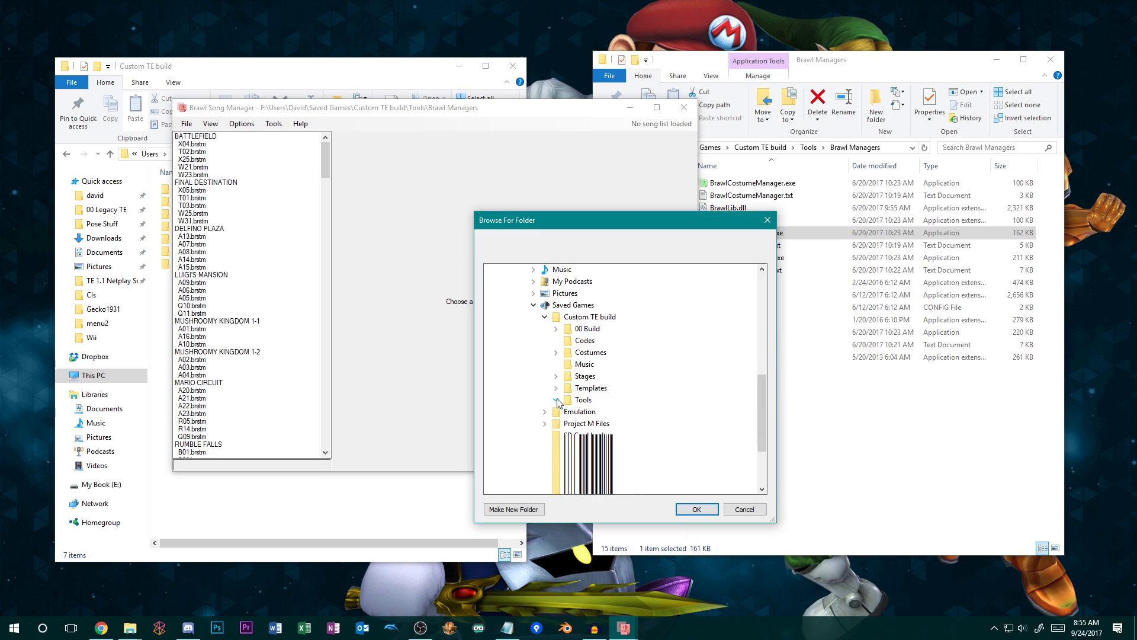
double_click(586, 329)
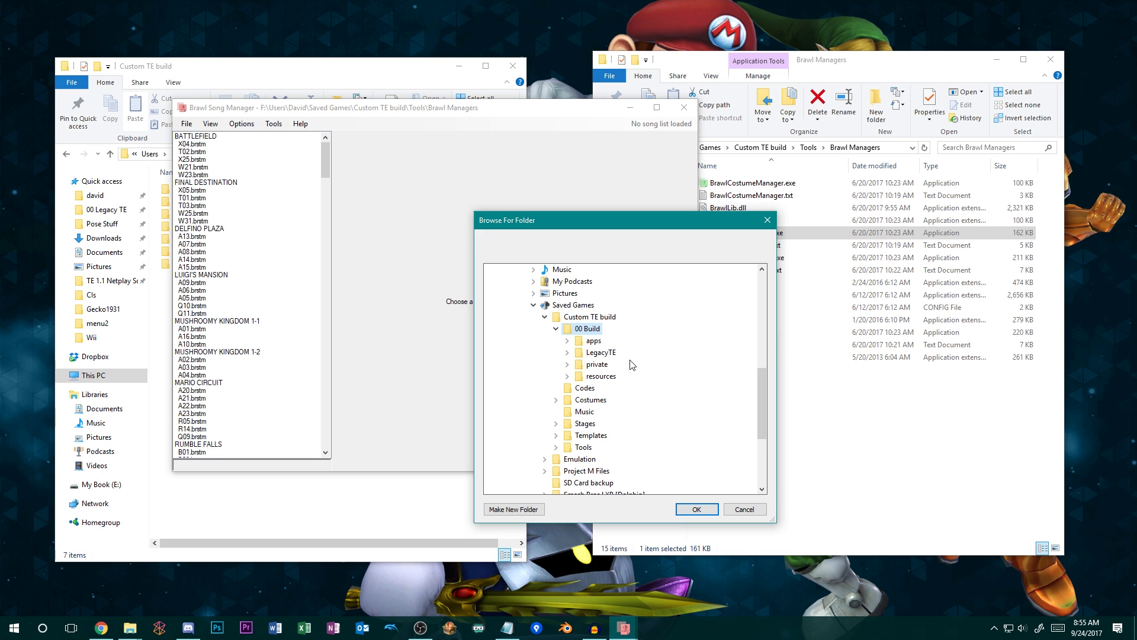
double_click(600, 353)
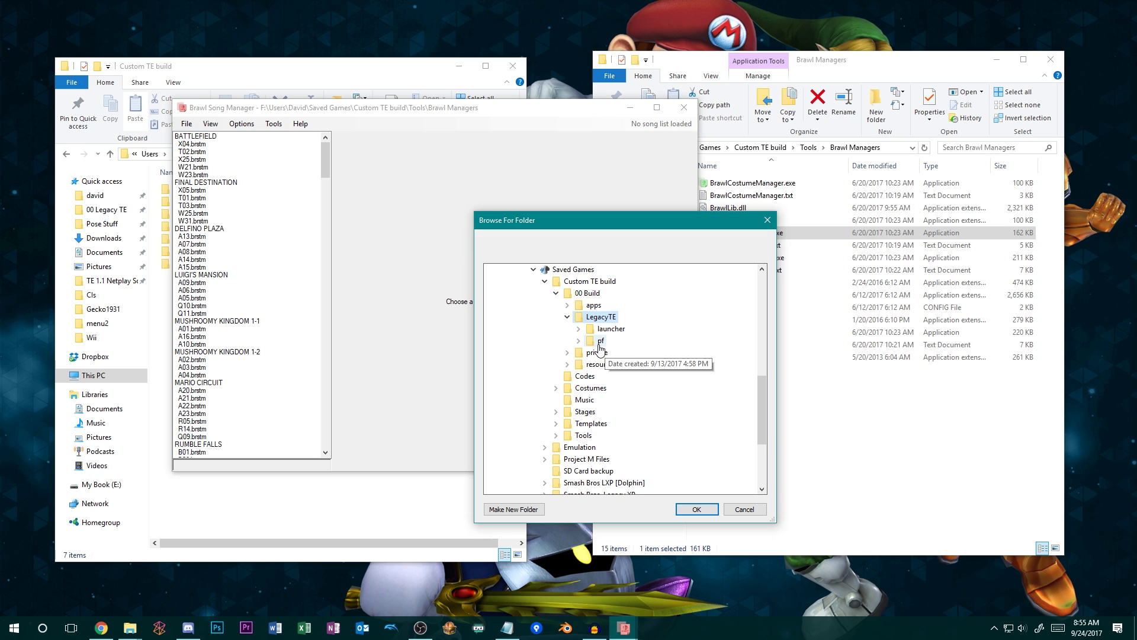
double_click(600, 342)
double_click(618, 377)
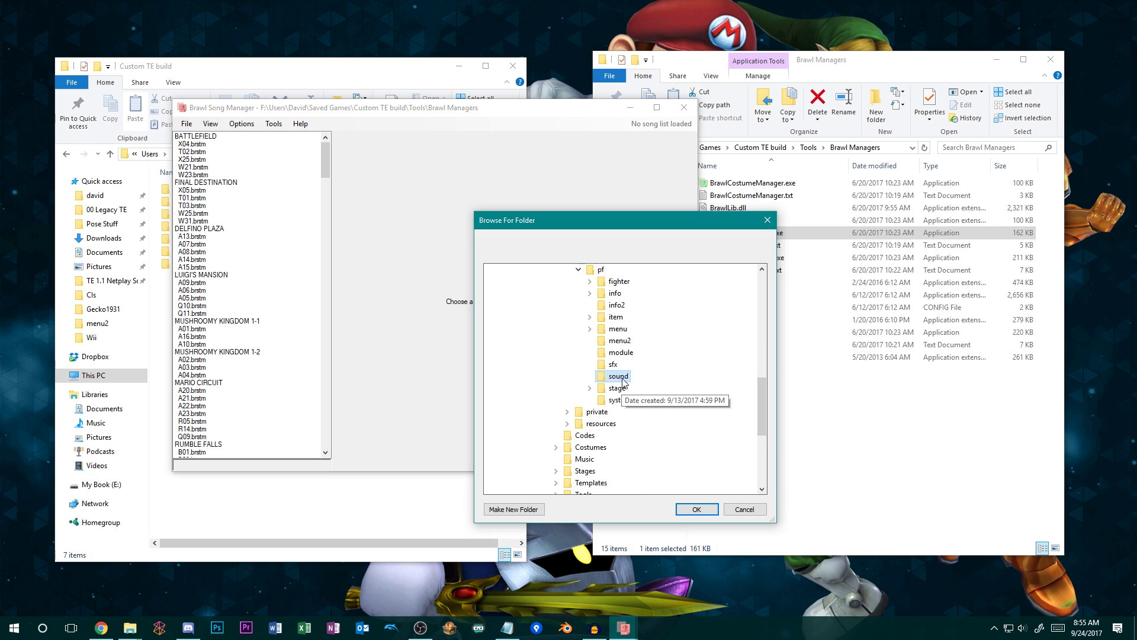
left_click(623, 388)
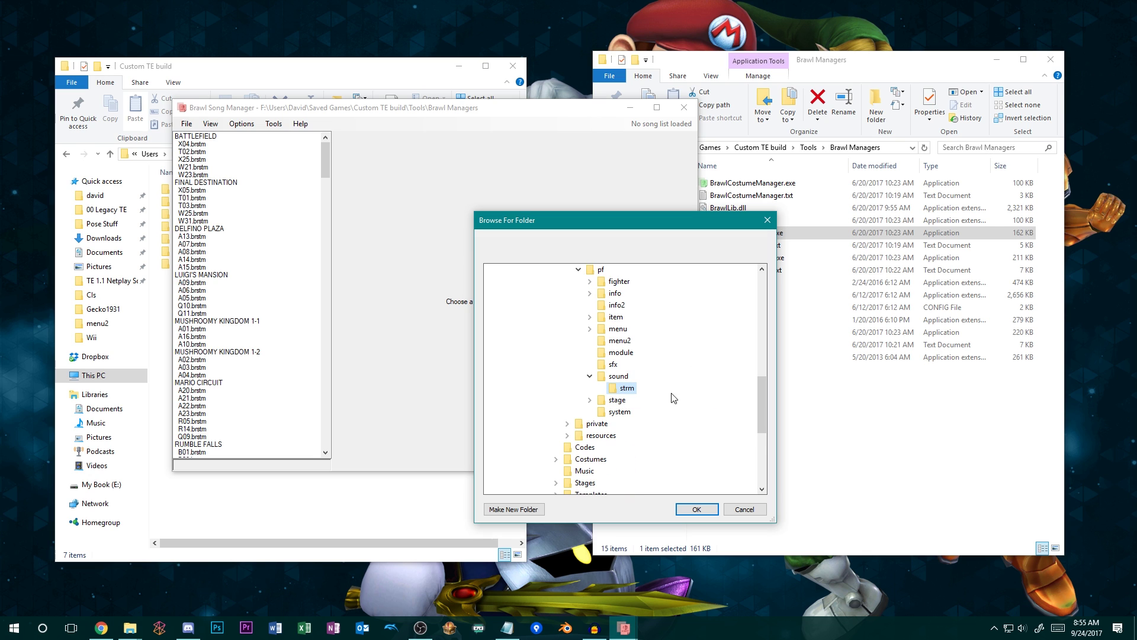
scroll(656, 400, "up", 2)
scroll(702, 383, "down", 1)
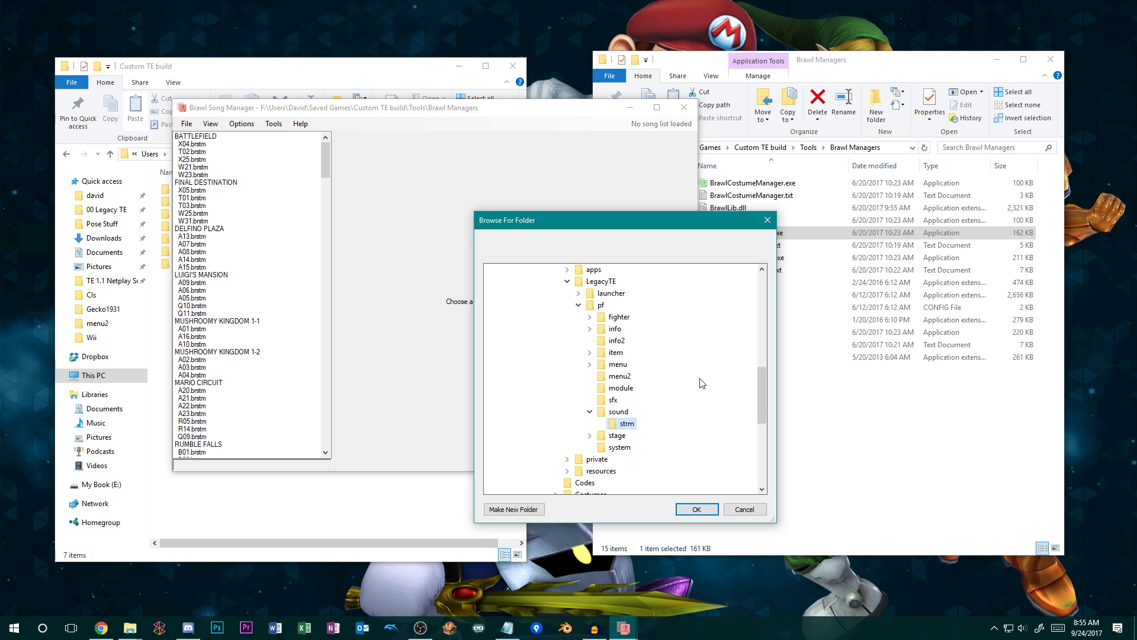
scroll(660, 313, "up", 1)
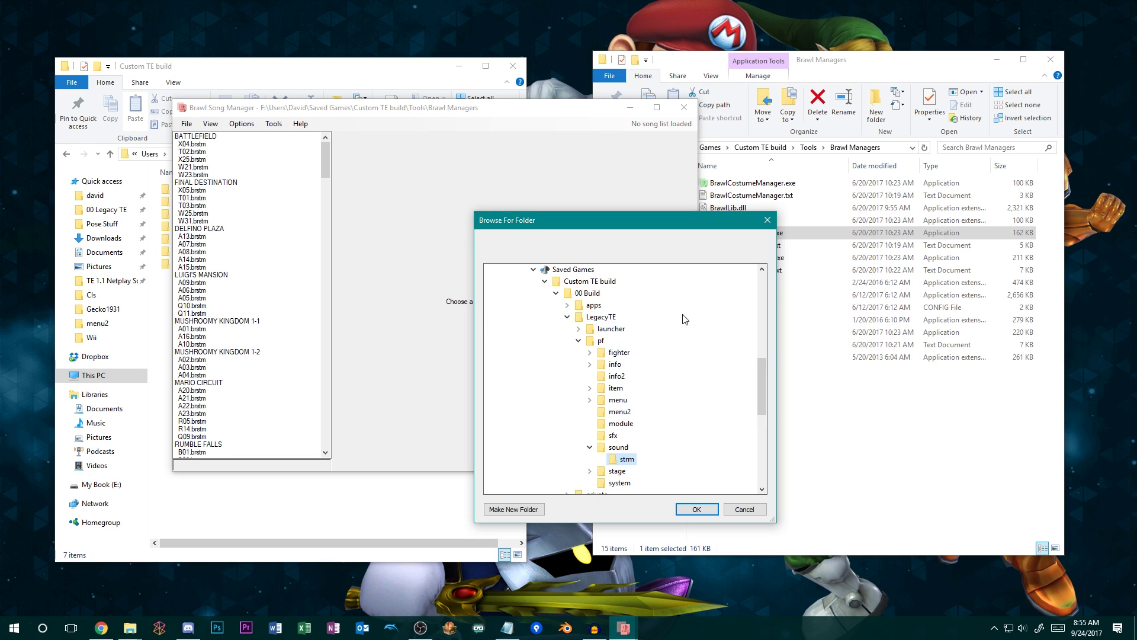
scroll(699, 338, "down", 2)
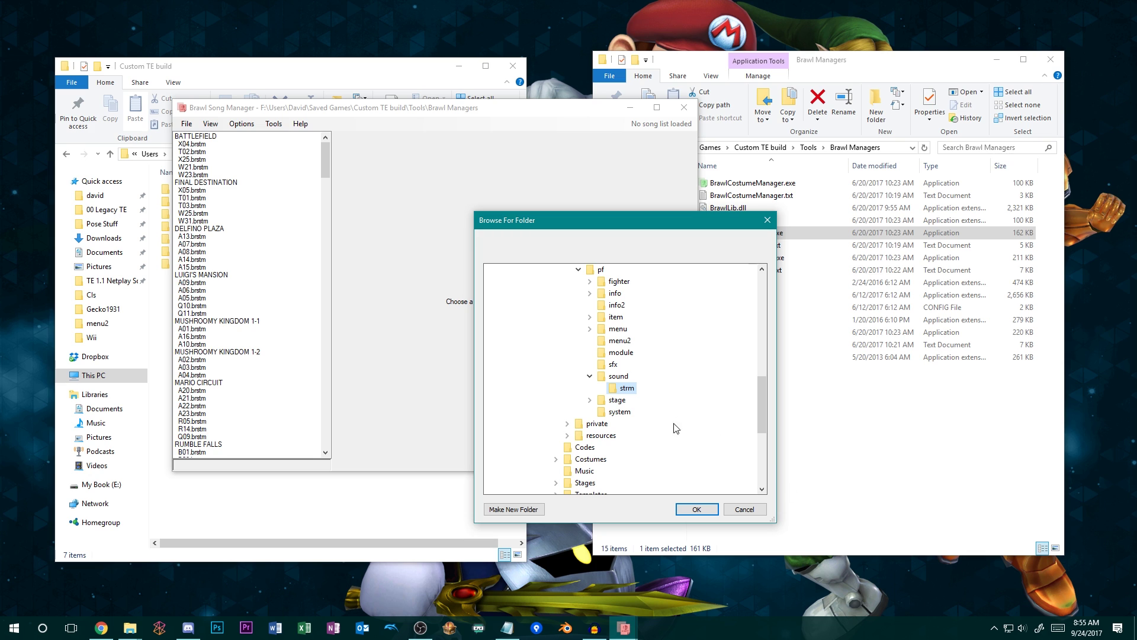
left_click(695, 508)
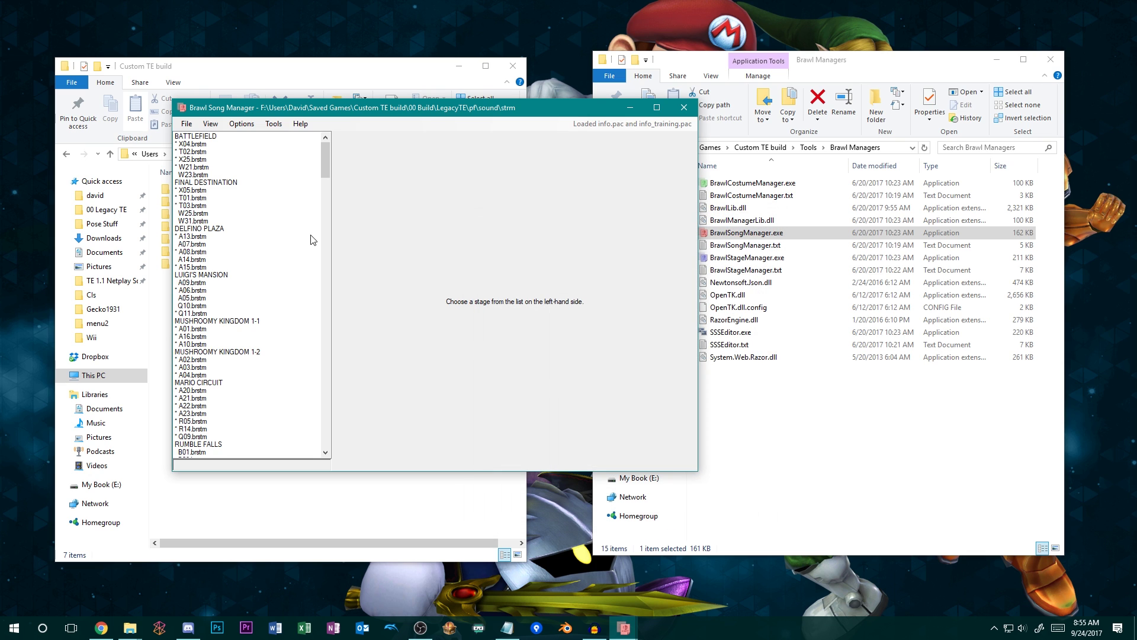
Preview the Final Destination song T01.brstm, and stop its playback
left_click(204, 144)
left_click(202, 198)
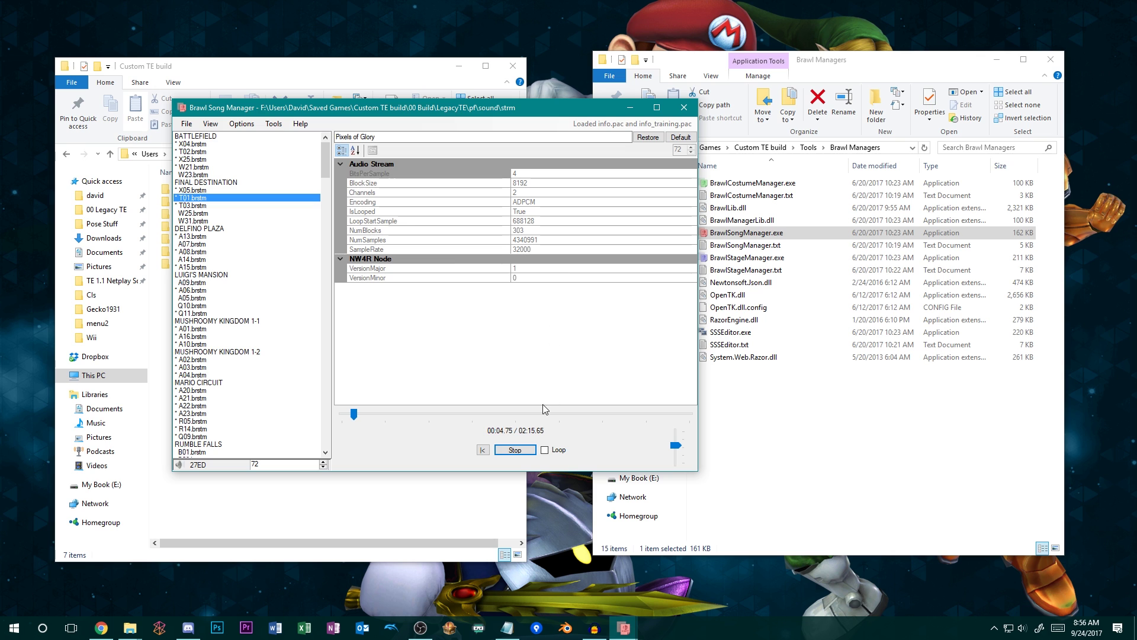
left_click(516, 451)
Select the song E02.brstm under Yoshi's Island (Brawl) in the custom build's song list
left_click_drag(389, 114, 619, 131)
scroll(464, 302, "down", 2)
scroll(513, 325, "down", 12)
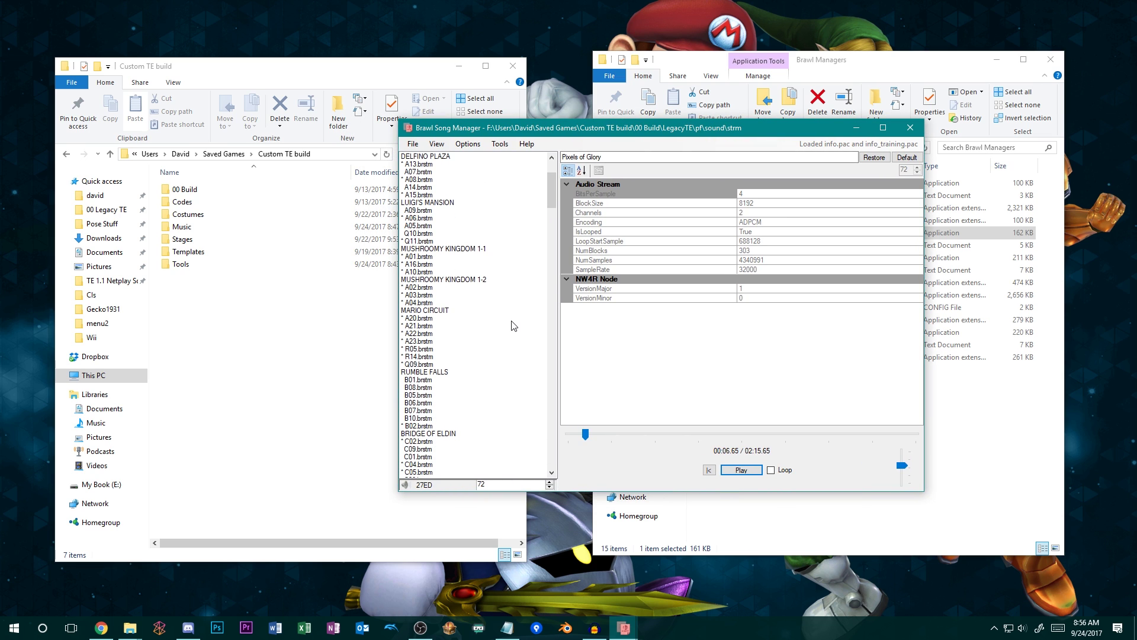
scroll(515, 326, "down", 3)
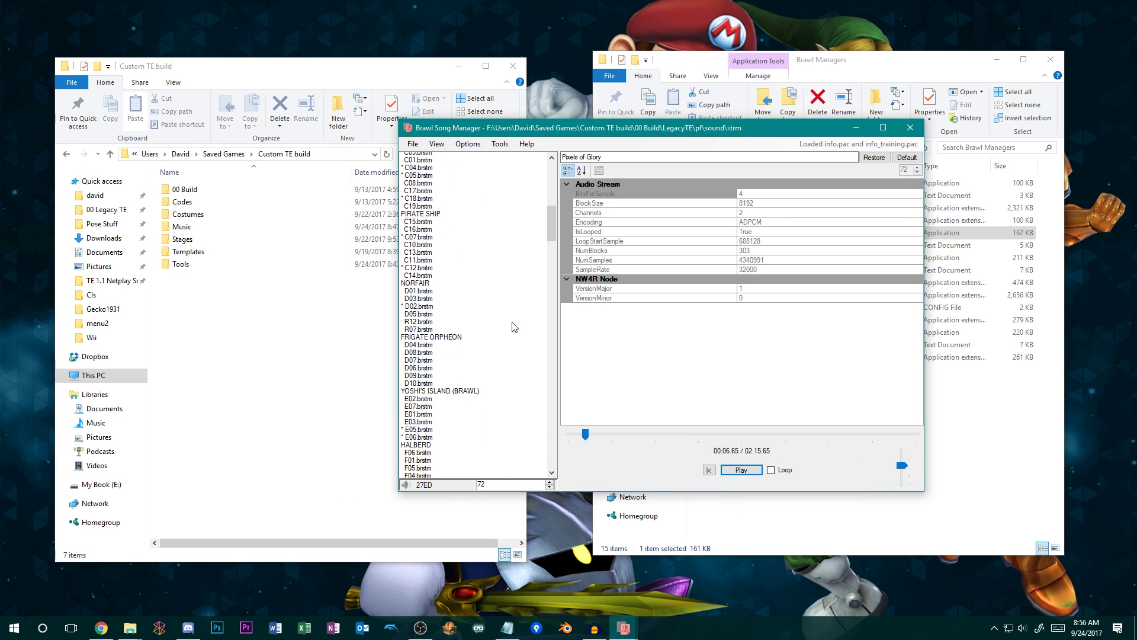
left_click(464, 391)
scroll(479, 270, "down", 1)
scroll(480, 268, "down", 3)
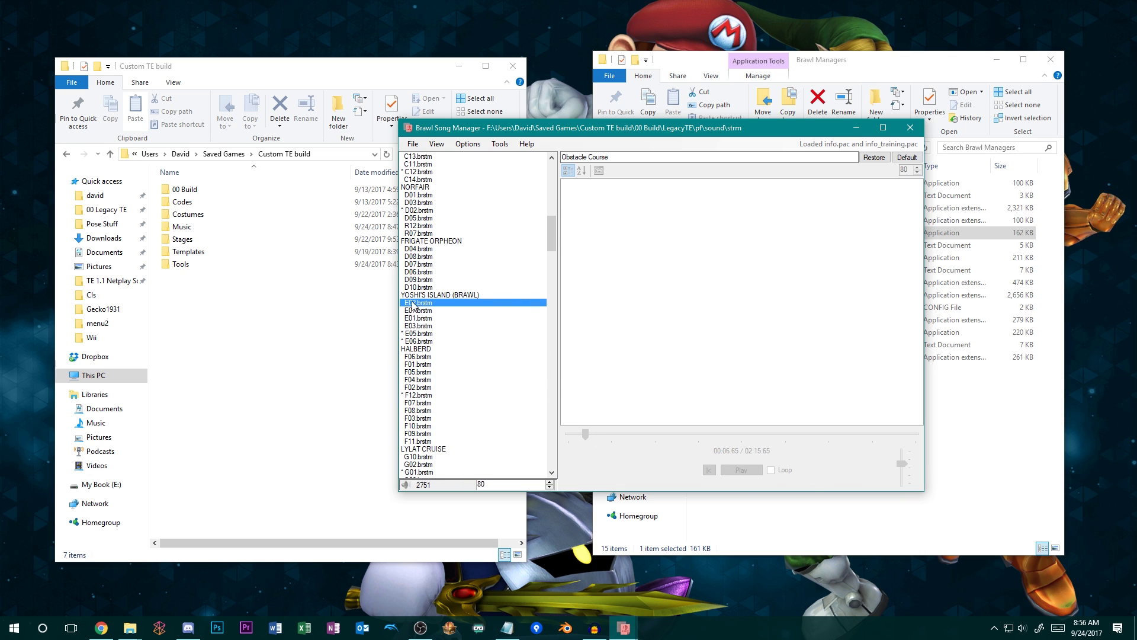
Bring up the other song manager window with the vanilla Brawl songs and place the custom build's window beside it
left_click_drag(635, 136, 509, 124)
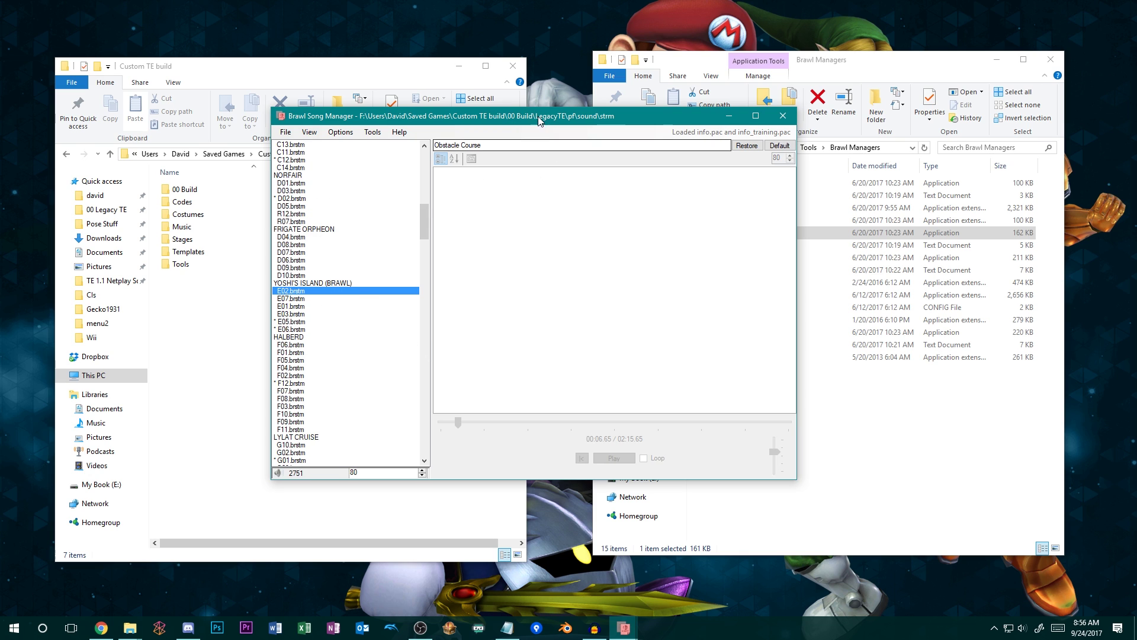
left_click_drag(536, 118, 451, 117)
mouse_move(616, 623)
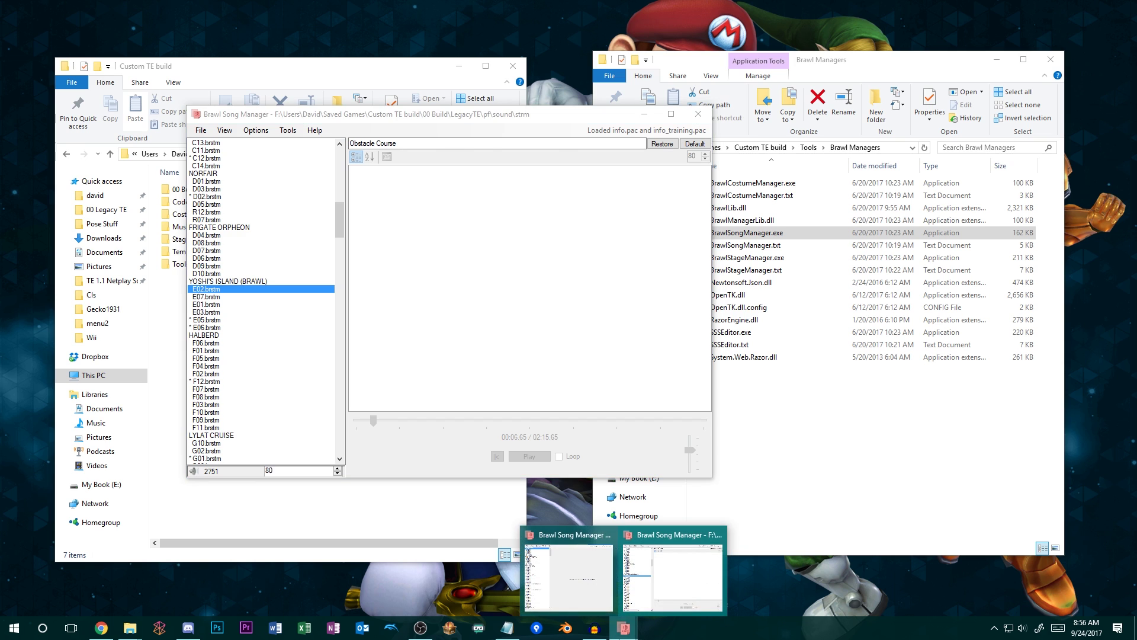
left_click(678, 578)
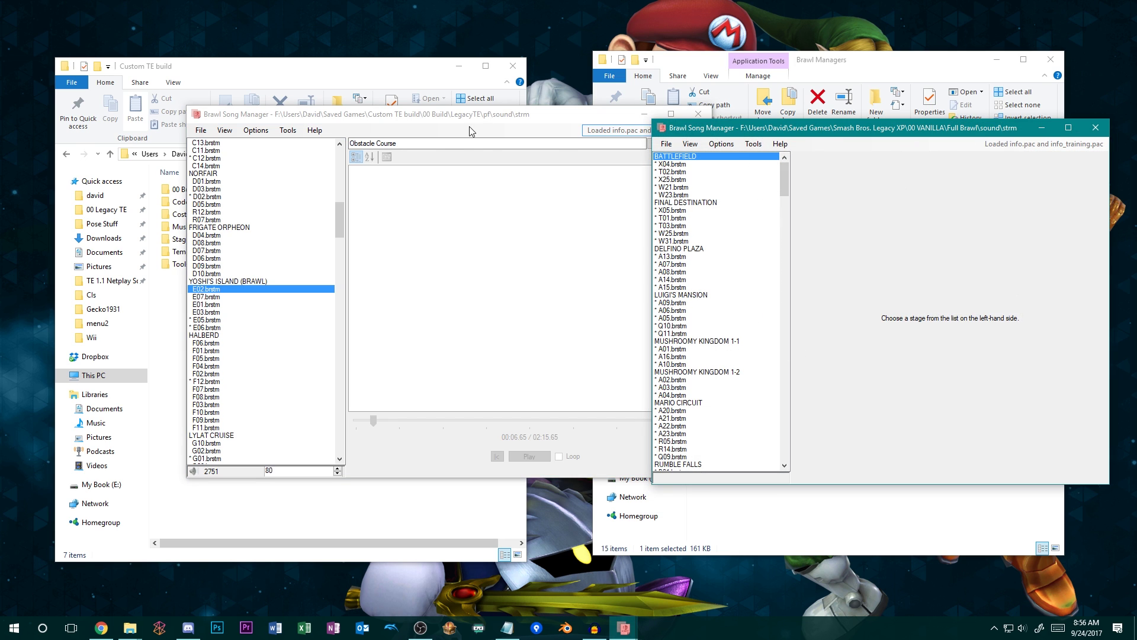
left_click_drag(469, 115, 399, 112)
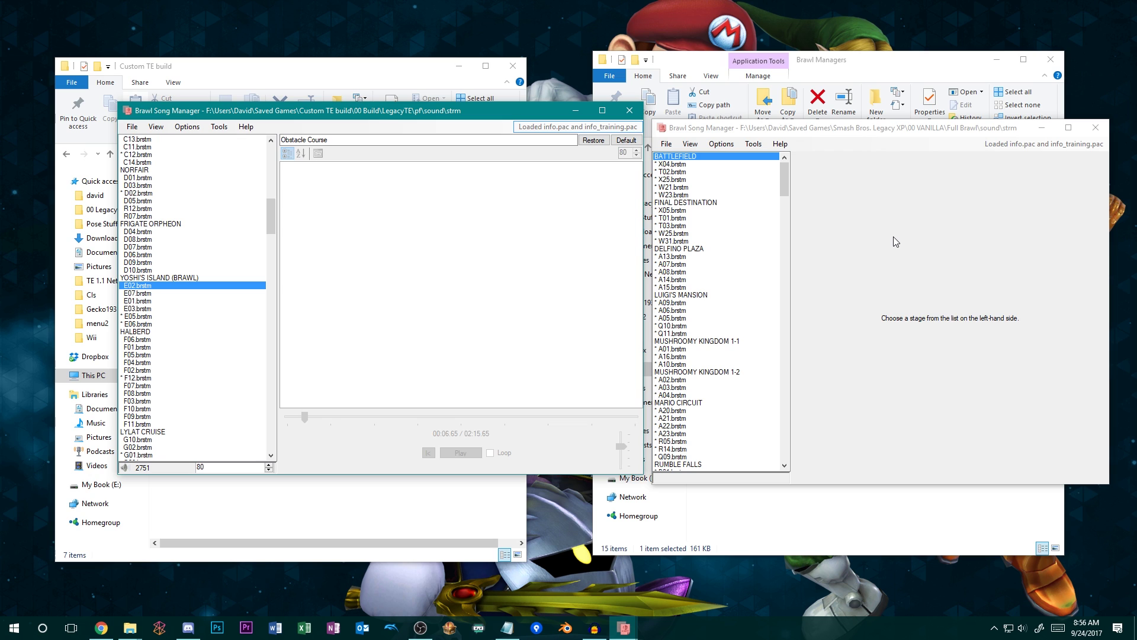
left_click(849, 129)
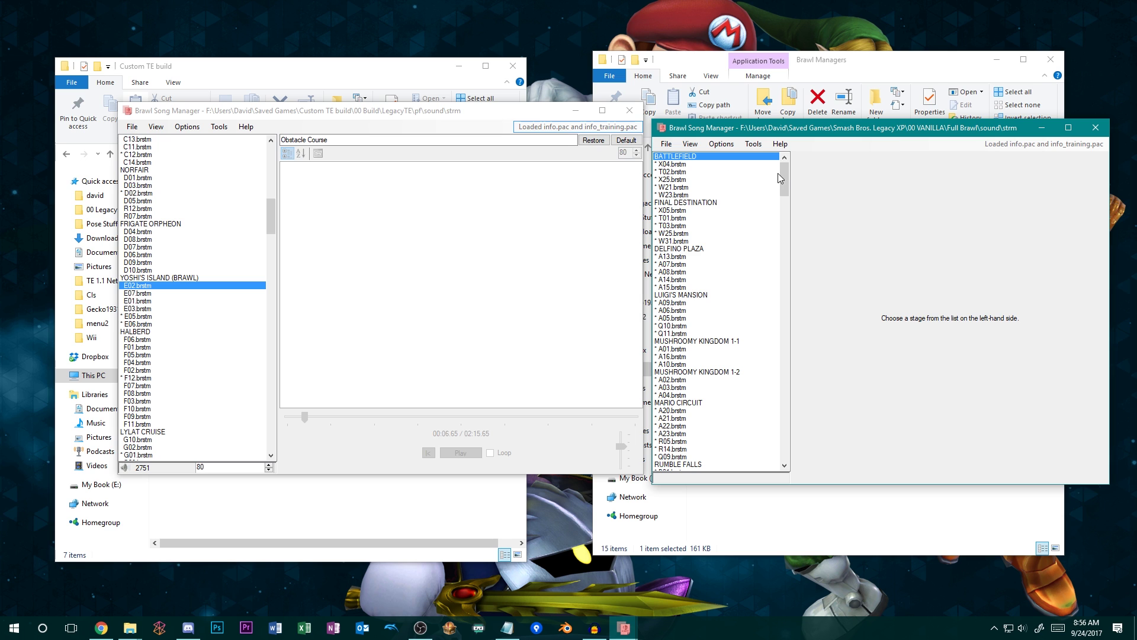
Preview E02.brstm under Yoshi's Island (Brawl) in the vanilla song list, and stop its playback
left_click_drag(783, 177, 792, 242)
left_click(719, 234)
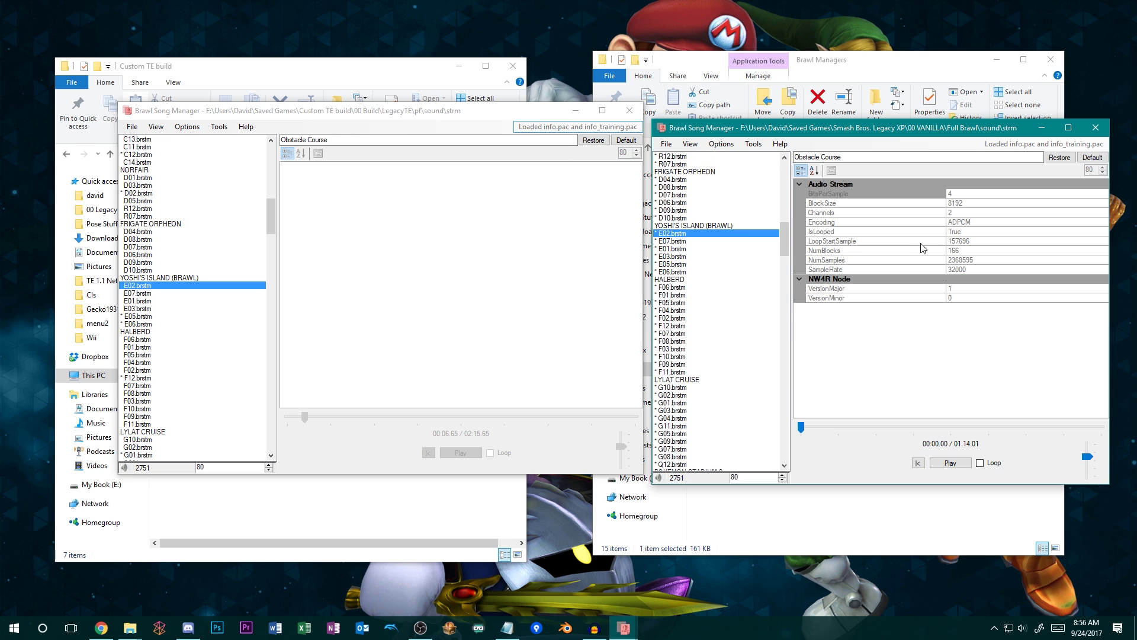
left_click_drag(342, 111, 302, 110)
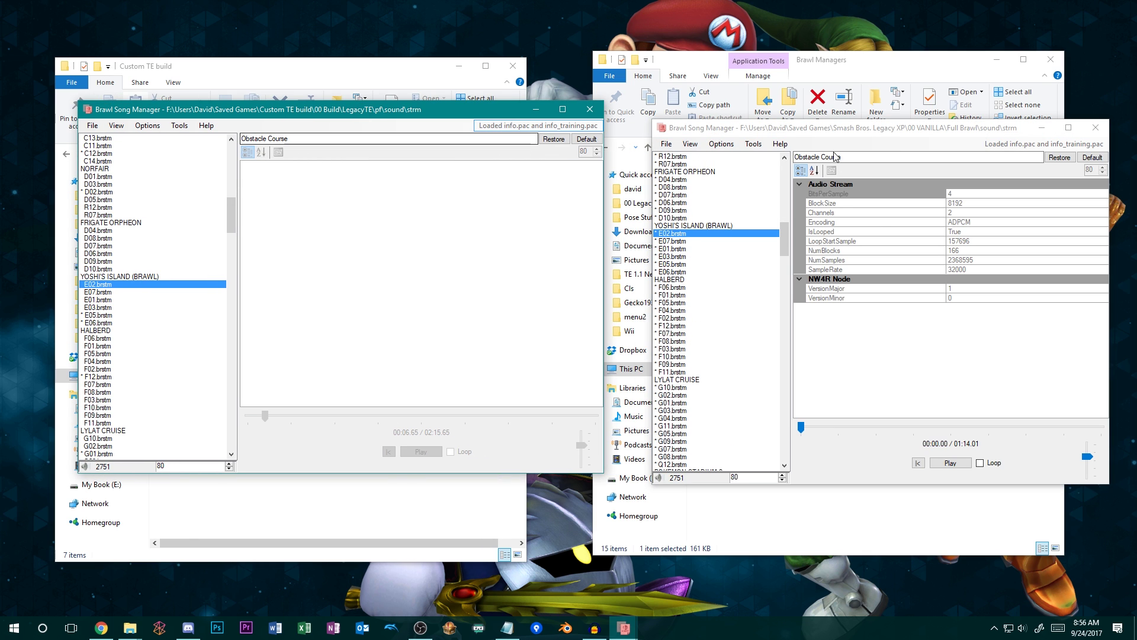
left_click(963, 465)
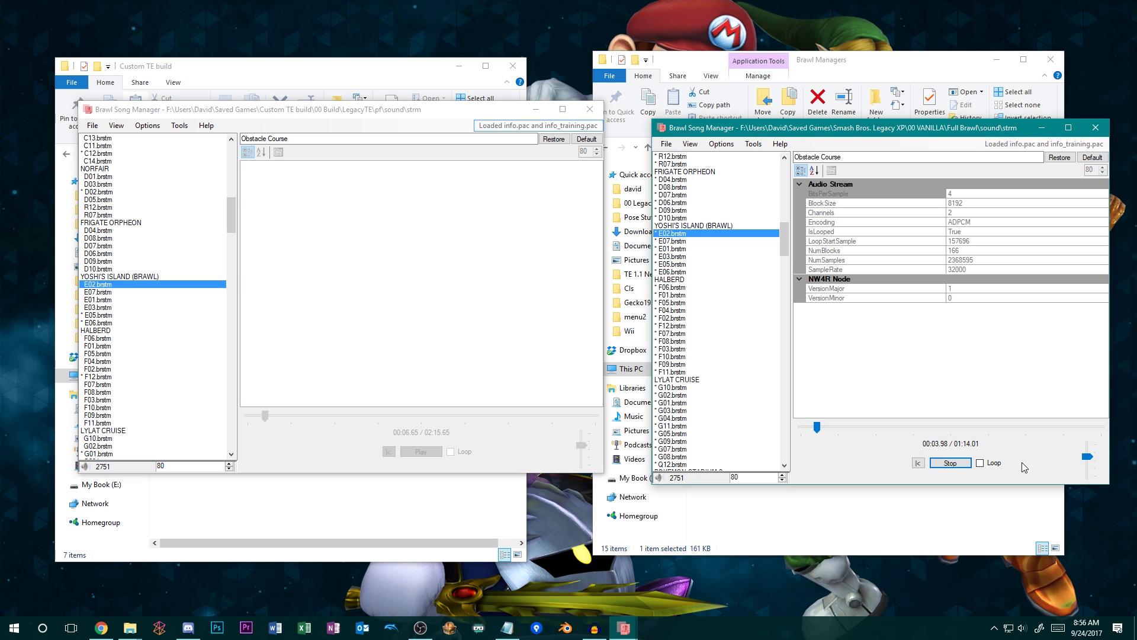
left_click(966, 463)
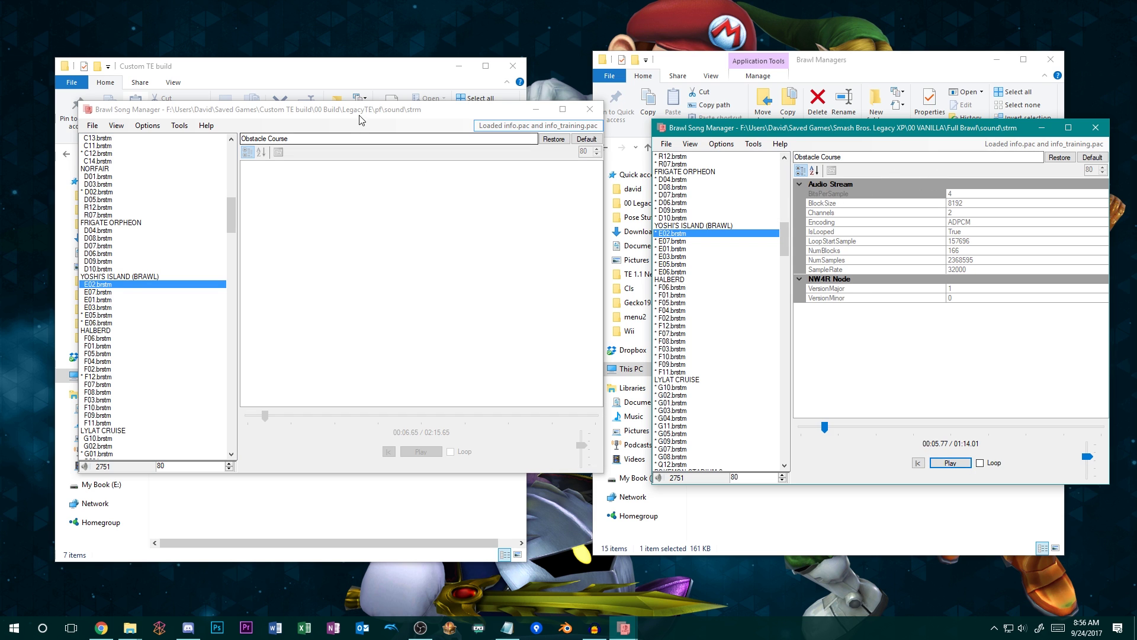
Open the song Yoshi's Island - Athletic Theme oodora Remix from the custom build's Music folder in BrawlBox
left_click_drag(337, 109, 593, 120)
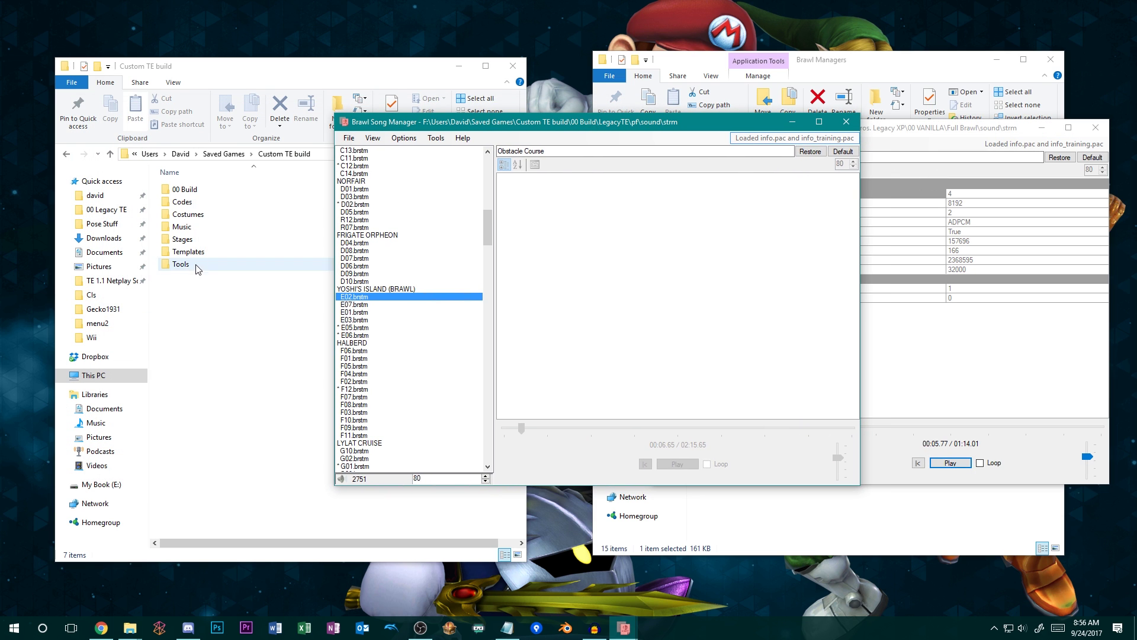
double_click(182, 226)
left_click(197, 193)
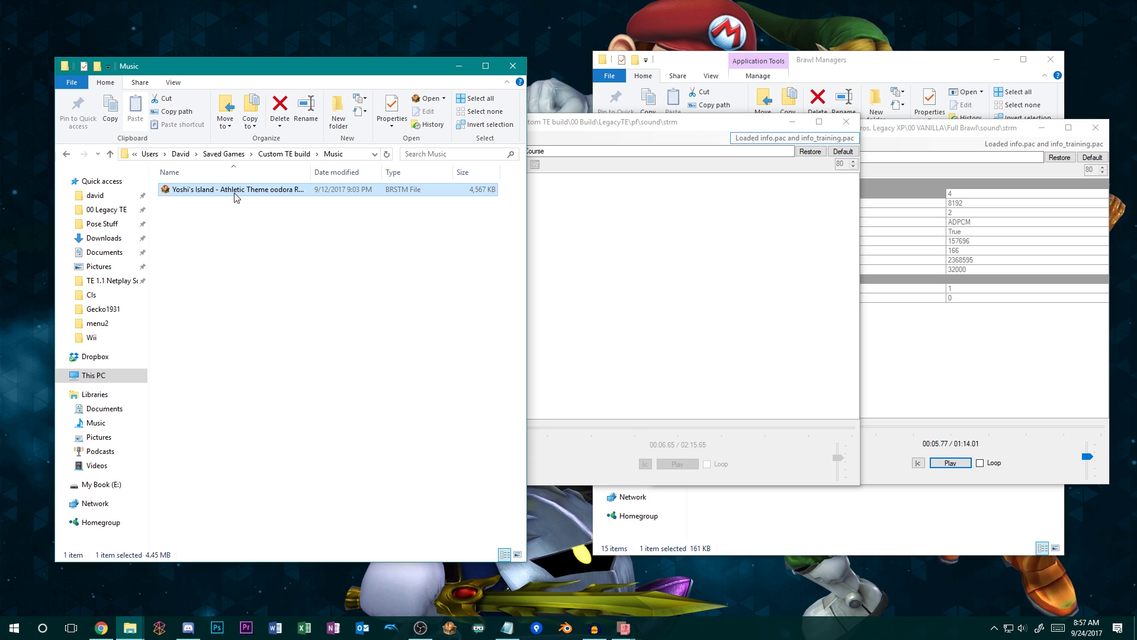
left_click_drag(310, 172, 362, 172)
key("Return")
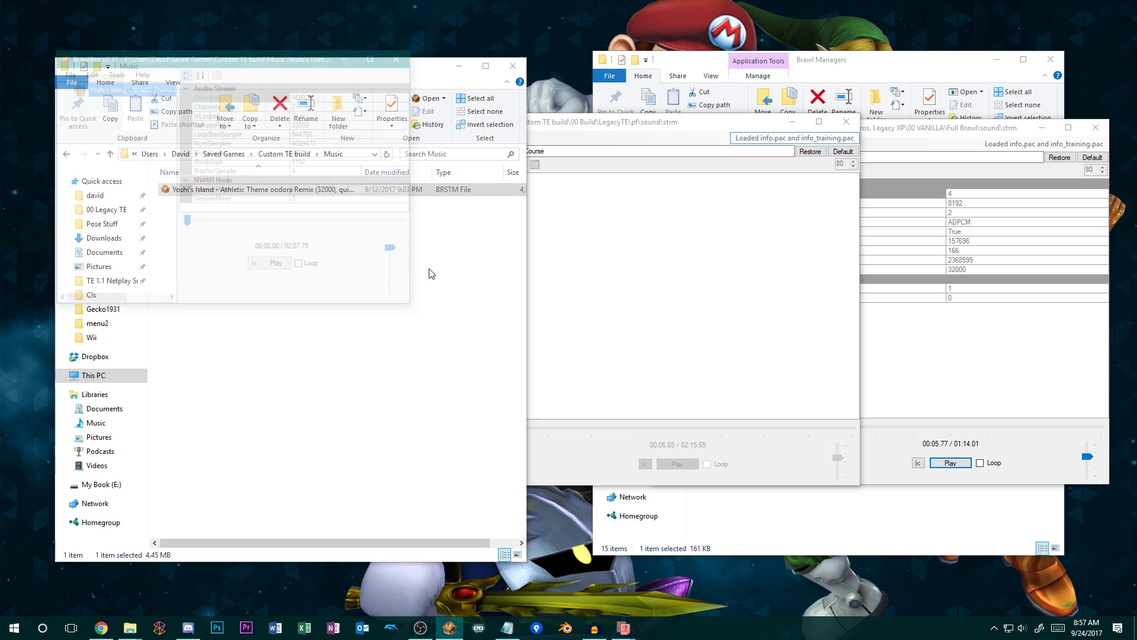
Preview the Athletic Theme remix from its start, check its loop near the end, and close BrawlBox
left_click(279, 267)
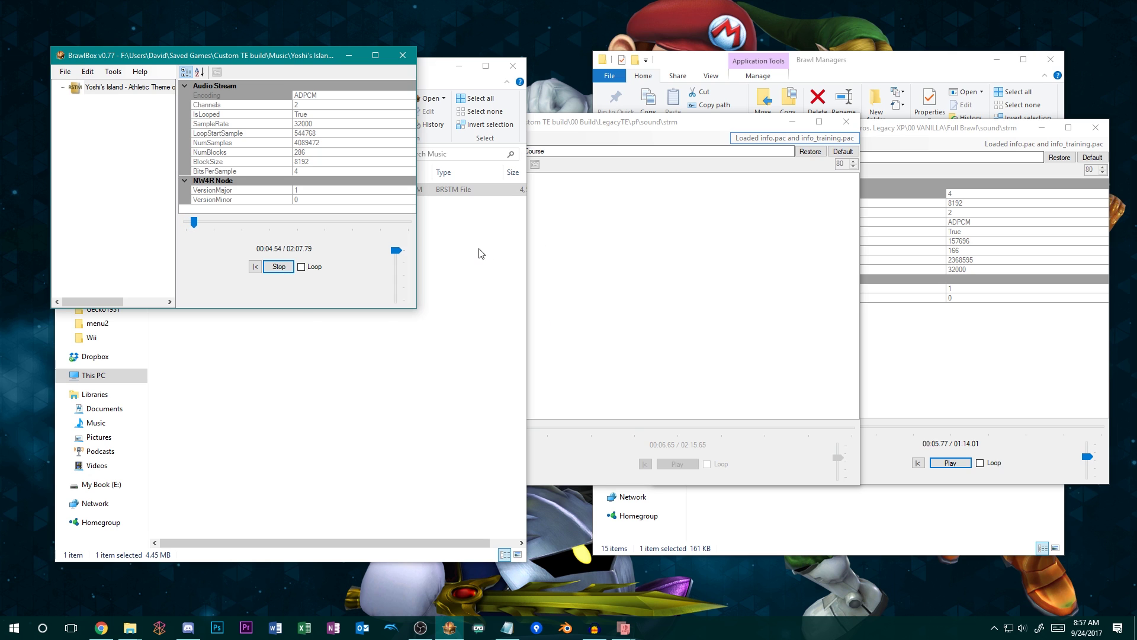
left_click(279, 266)
left_click(301, 267)
left_click(405, 227)
left_click(278, 266)
left_click(278, 267)
left_click(402, 55)
Place the custom build's song manager beside the Music folder, and rename the Athletic Theme remix file as E02.brstm
left_click(682, 161)
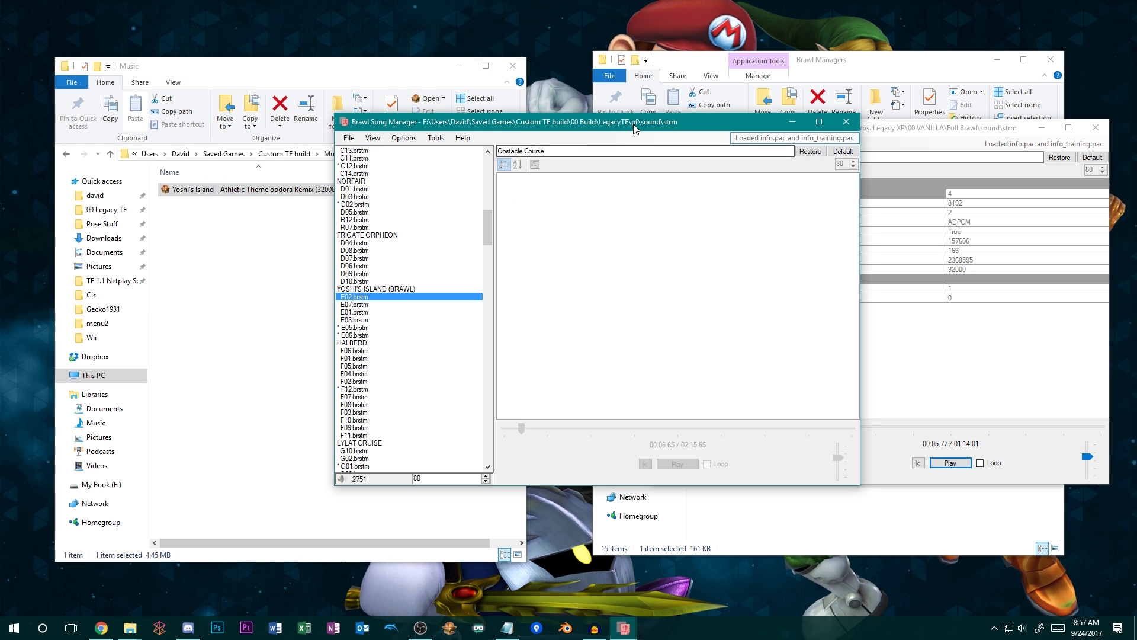
left_click_drag(518, 125, 308, 106)
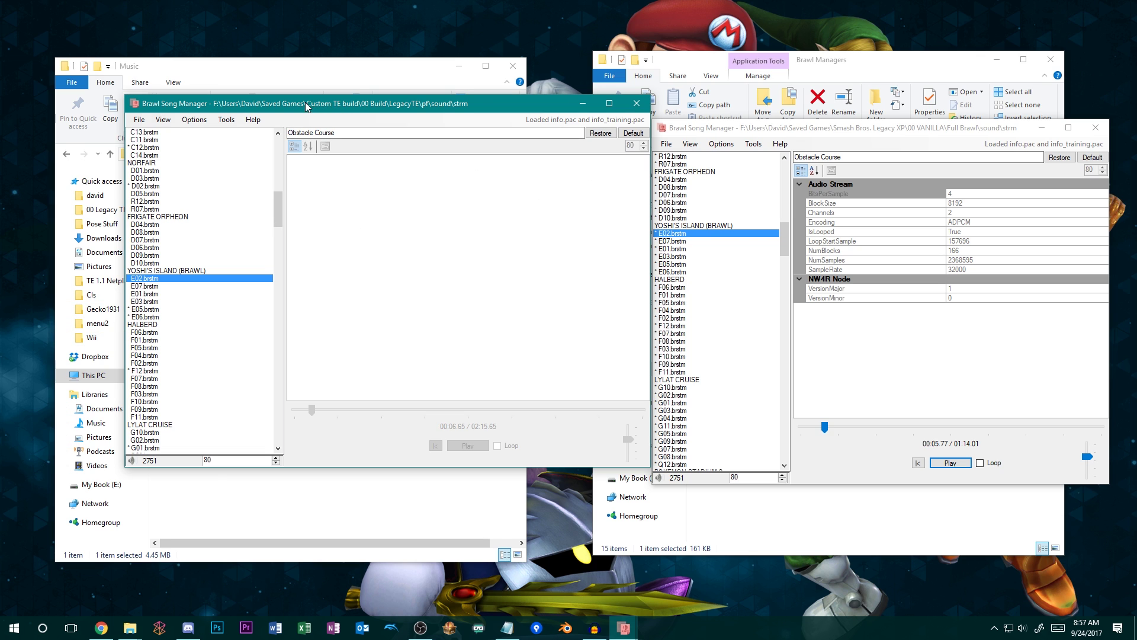
left_click_drag(306, 106, 635, 119)
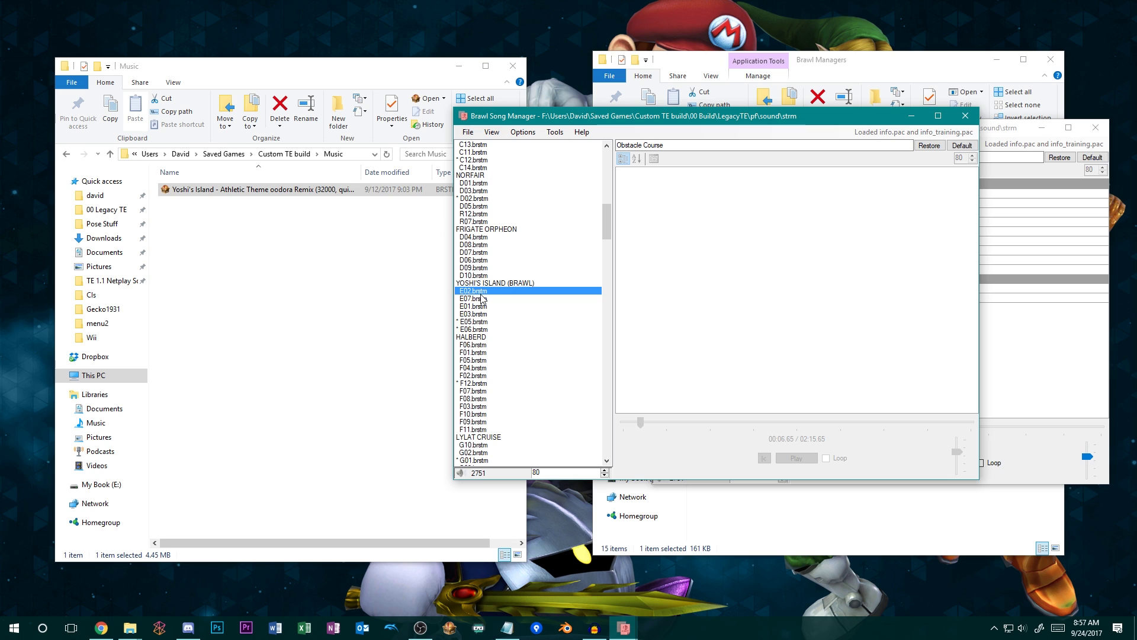
left_click(249, 190)
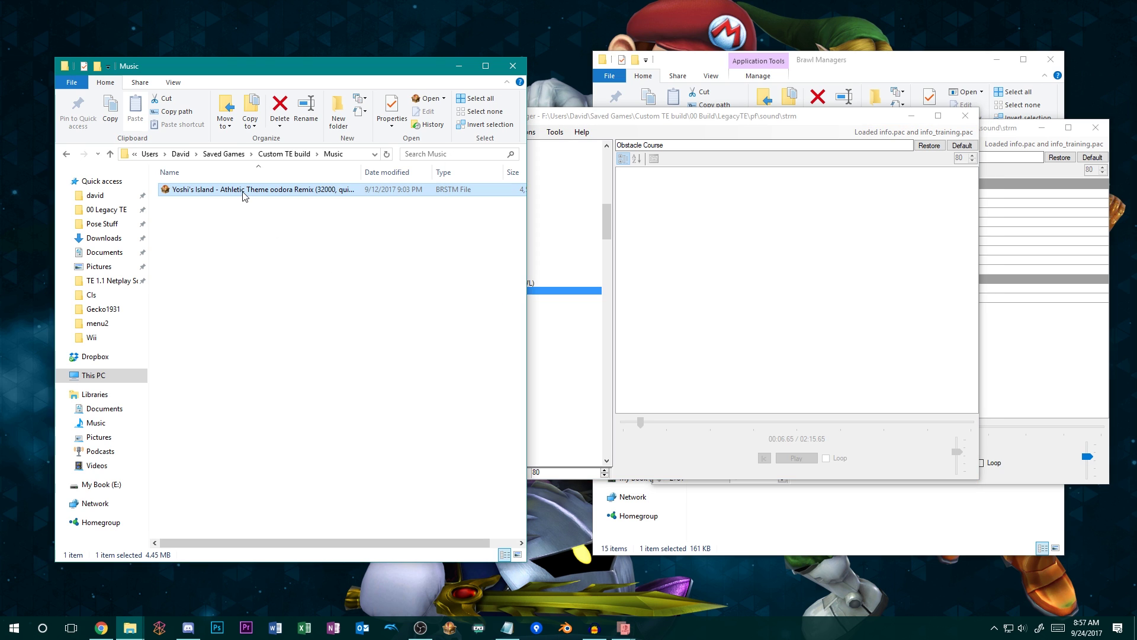
key("F2")
type("E02.brstm")
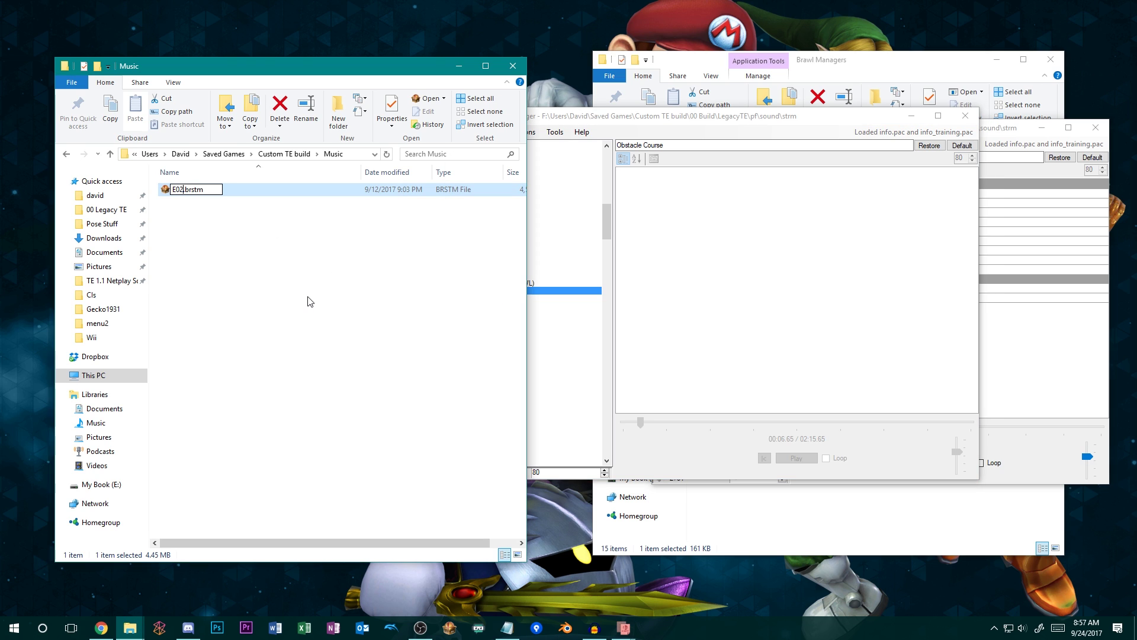
key("Return")
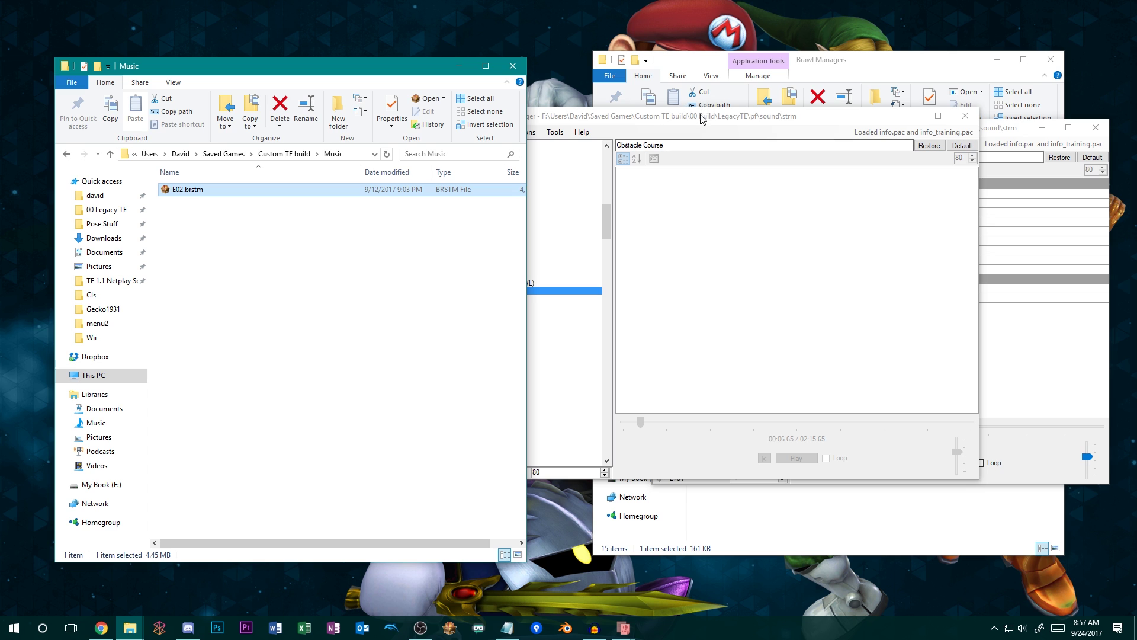
Cut the file E02.brstm from the custom build's Music folder
left_click_drag(701, 114, 756, 98)
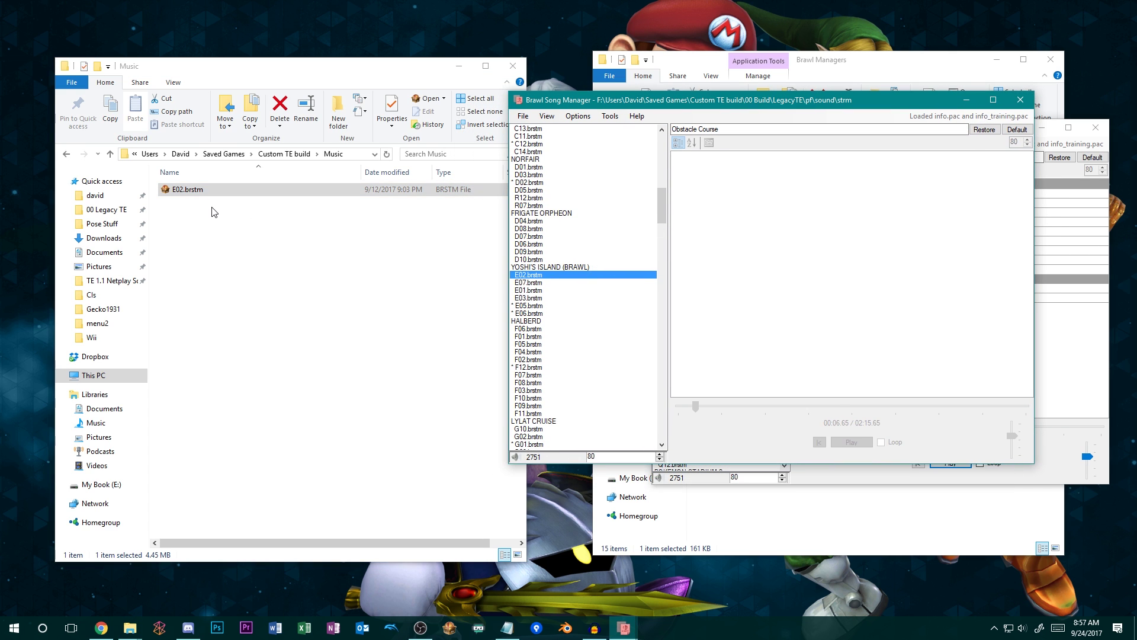
left_click(223, 191)
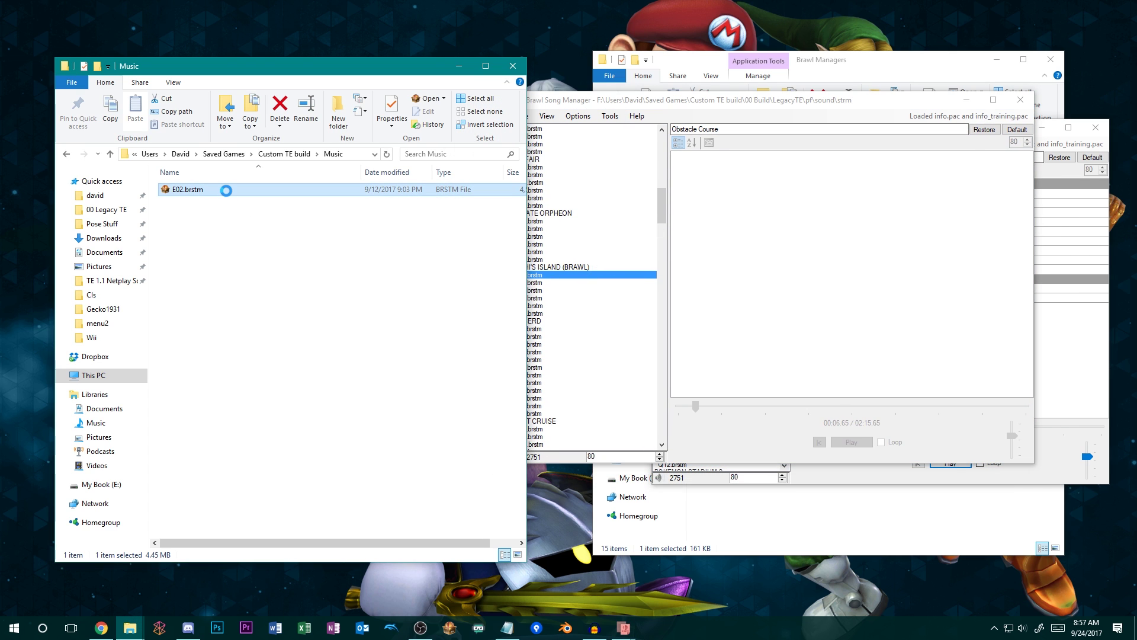
right_click(226, 190)
left_click(294, 335)
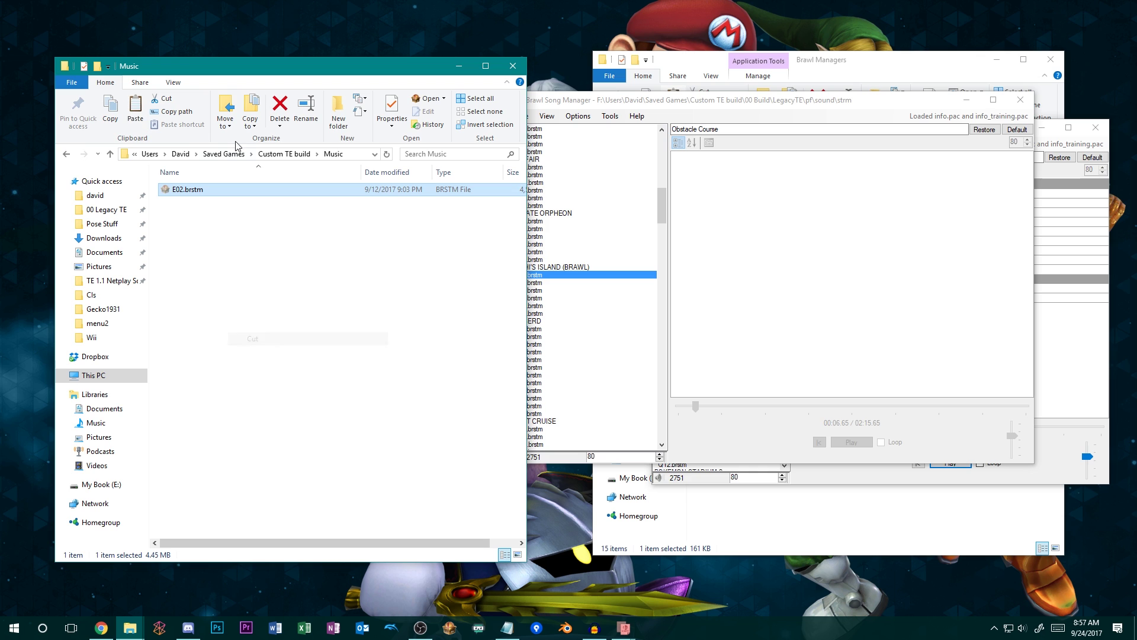
Paste E02.brstm into the custom build's folder 00 Build\LegacyTE\pf\sound\strm
left_click(238, 153)
double_click(231, 195)
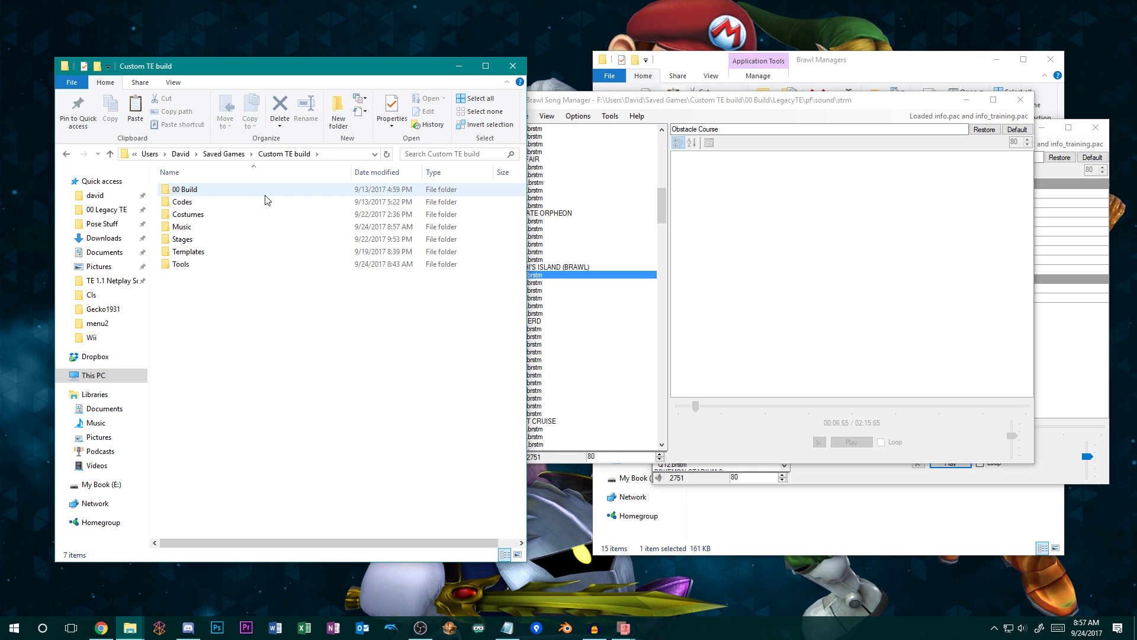
left_click(210, 195)
double_click(211, 193)
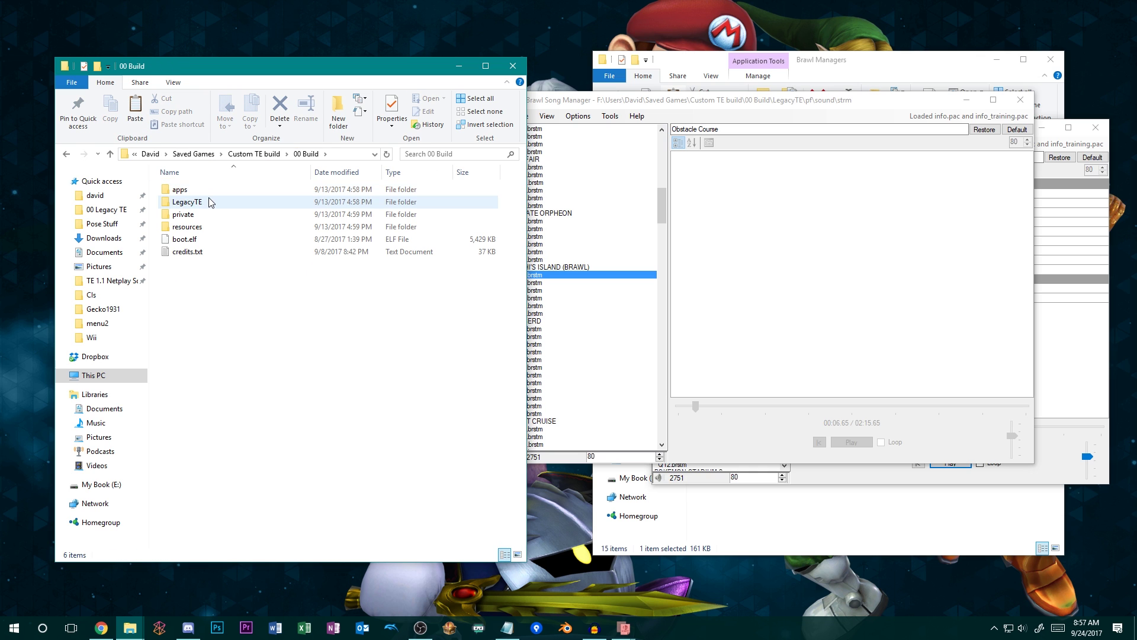
double_click(209, 202)
double_click(207, 202)
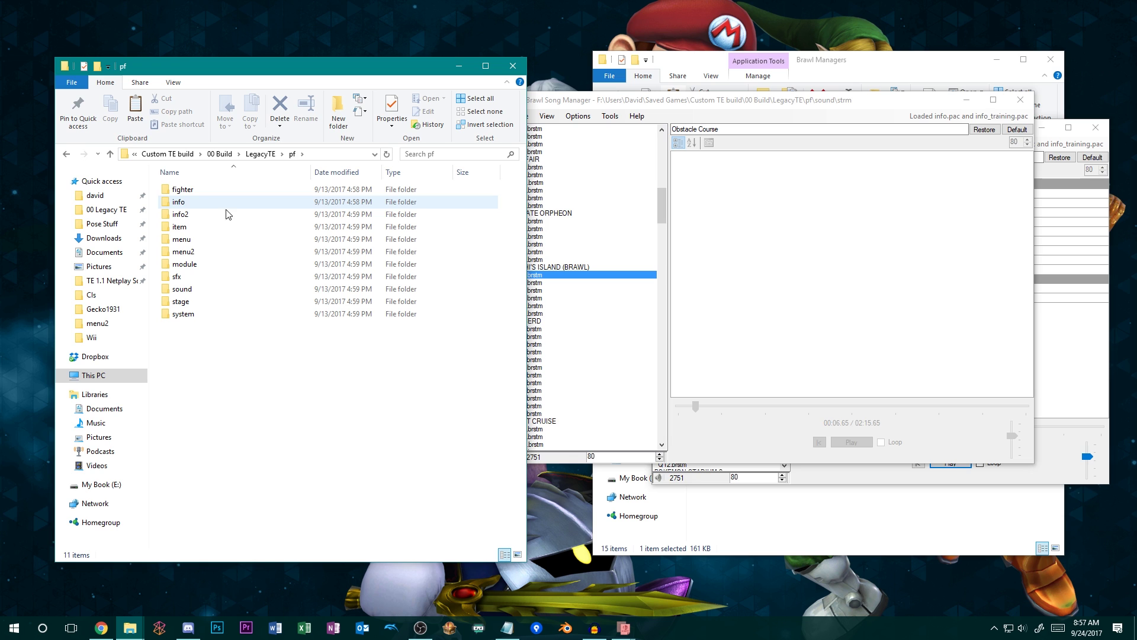
double_click(207, 289)
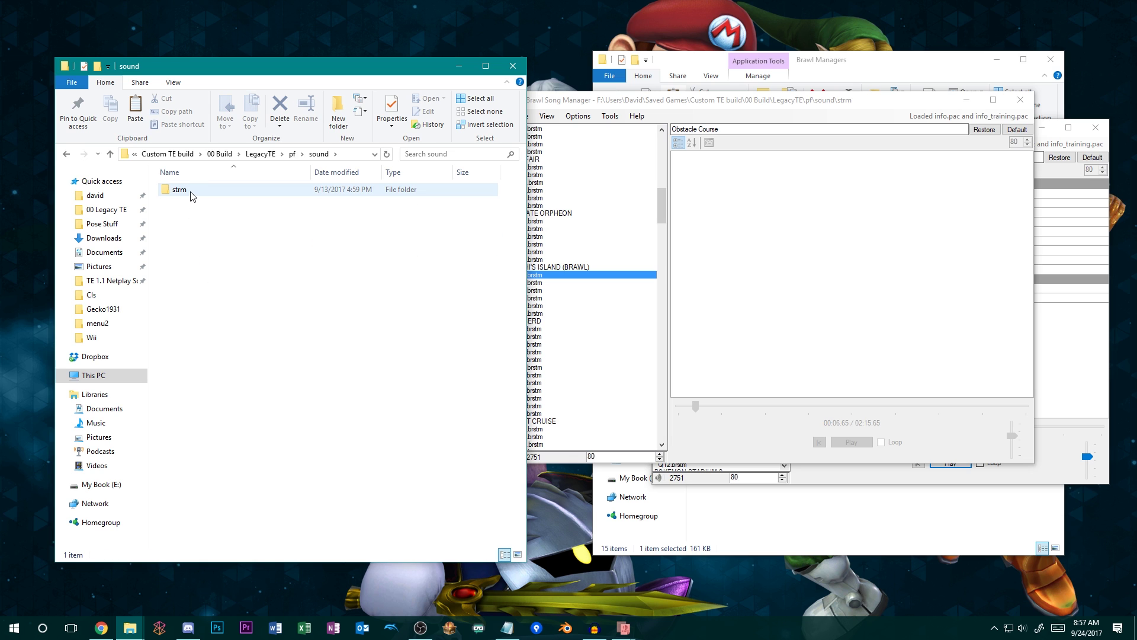
double_click(191, 195)
key("End")
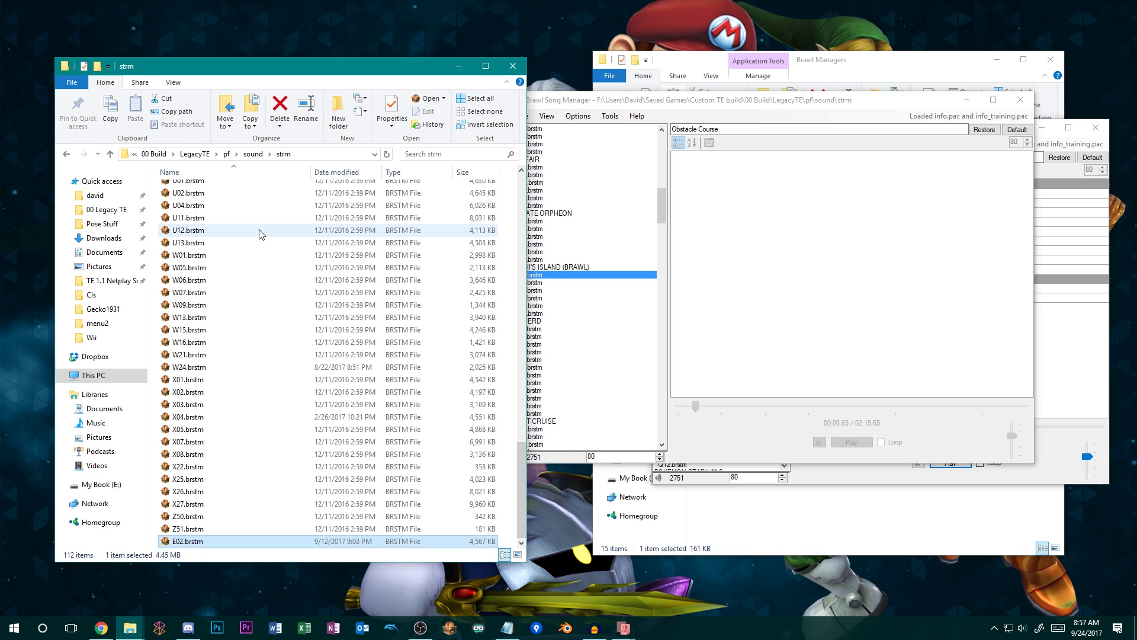
Reload E02.brstm under Yoshi's Island (Brawl) in the custom build's song manager, preview it, and stop its playback
left_click_drag(679, 105, 475, 92)
left_click(326, 284)
left_click(334, 263)
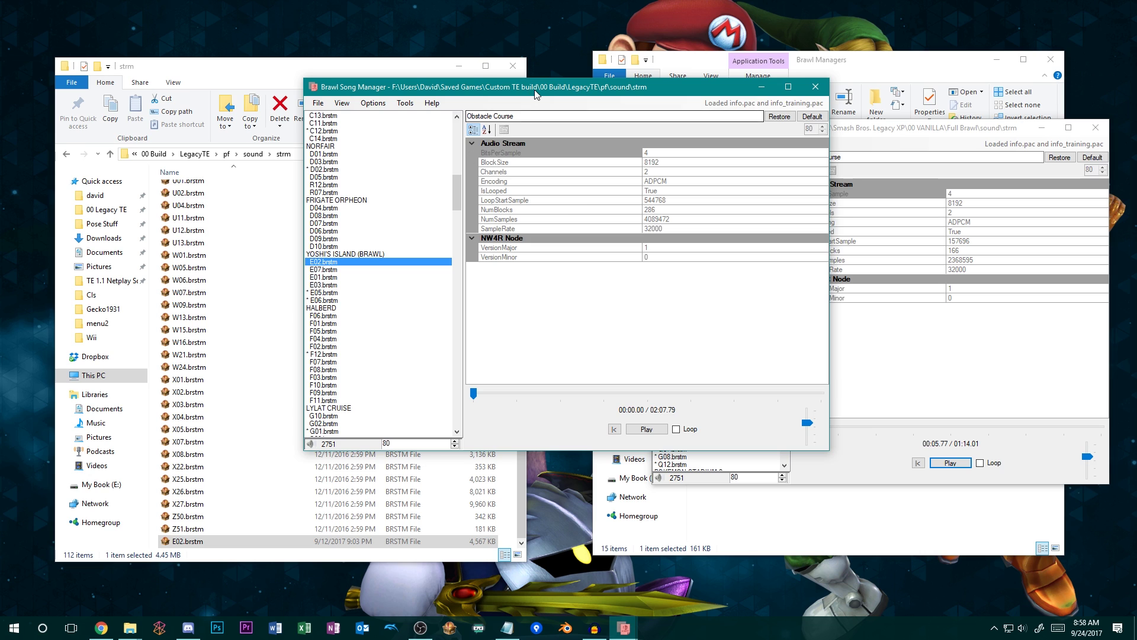
left_click_drag(536, 95, 434, 92)
left_click(544, 426)
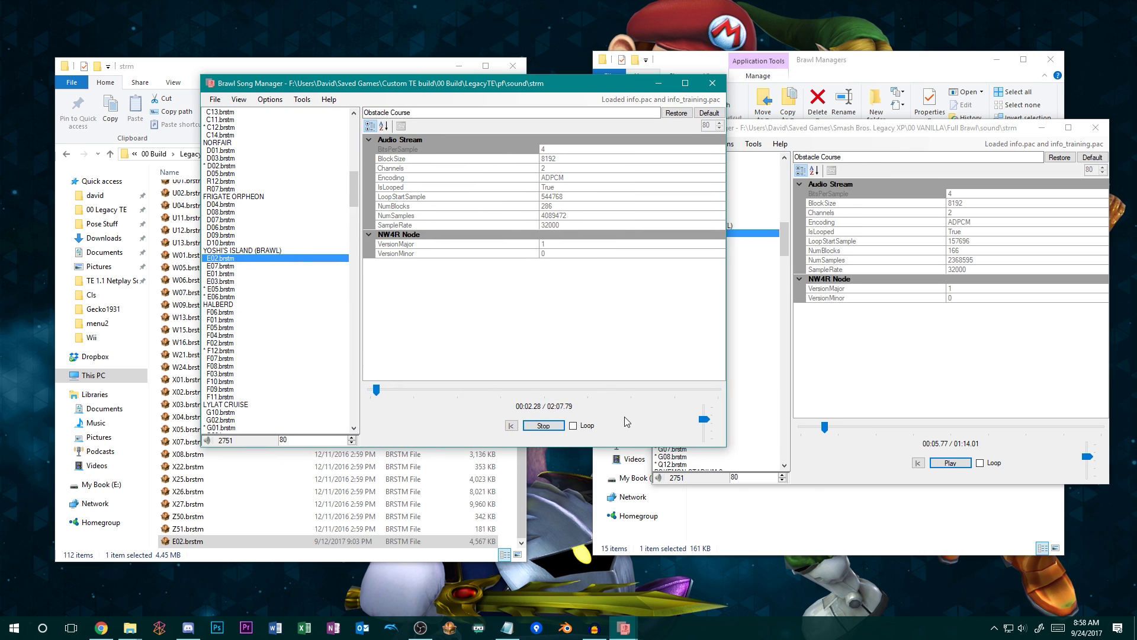
left_click(550, 426)
Move the custom build's song manager aside and return the file window to the Custom TE build folder
left_click_drag(455, 87, 639, 77)
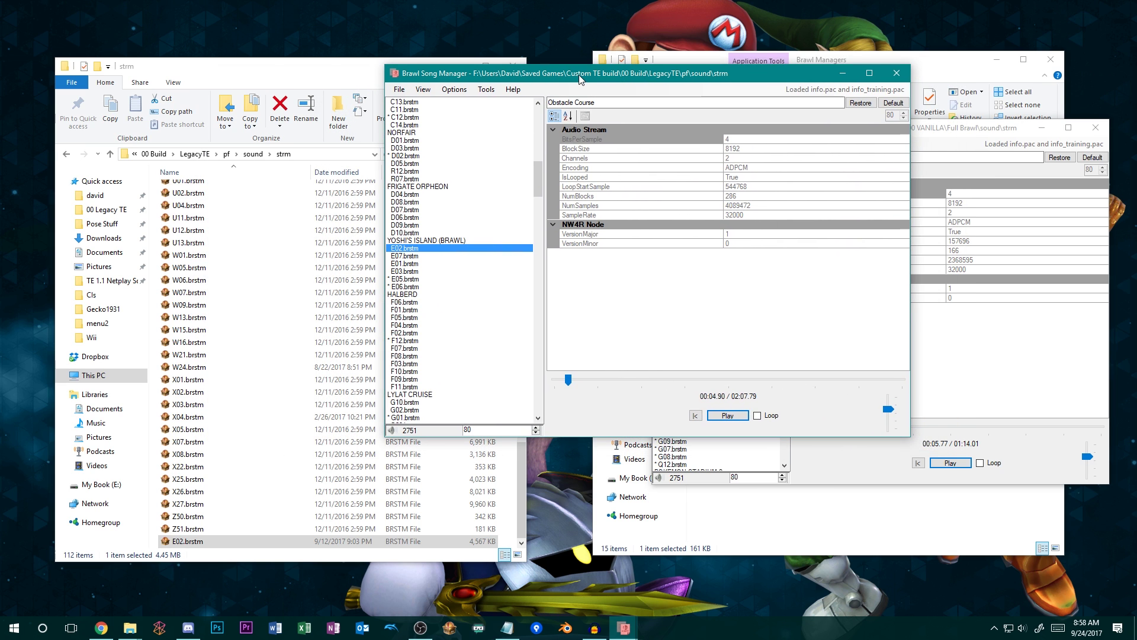
left_click(158, 155)
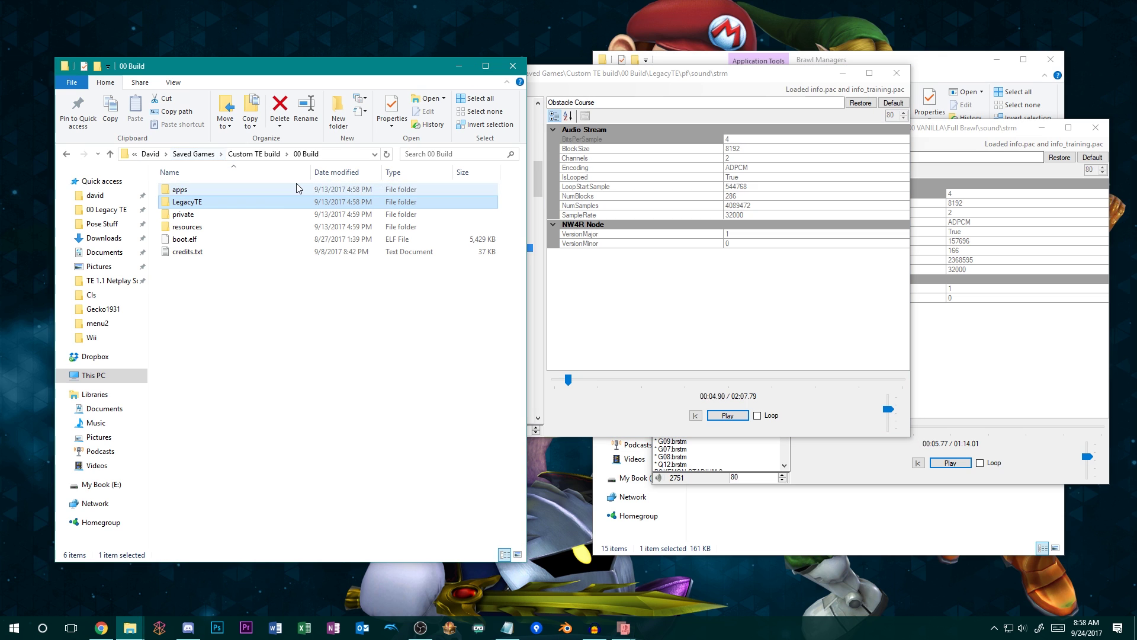
left_click(258, 153)
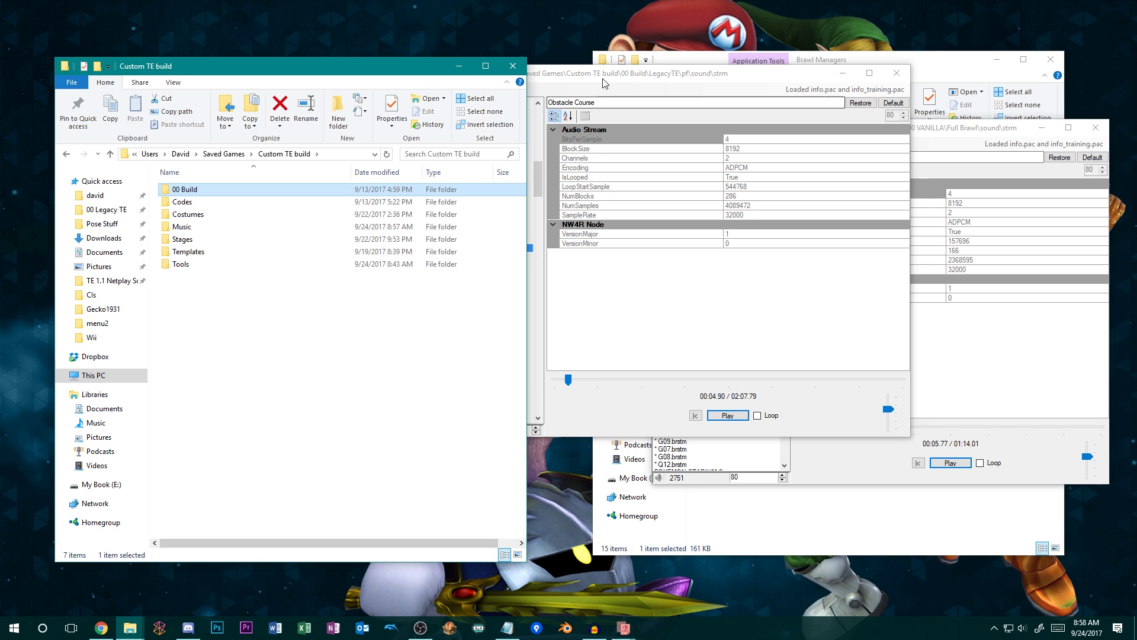
Set the title of E02.brstm in the custom build's song manager to "Yoshi's Island - Athletic Theme oodora Remix"
left_click_drag(603, 79, 499, 85)
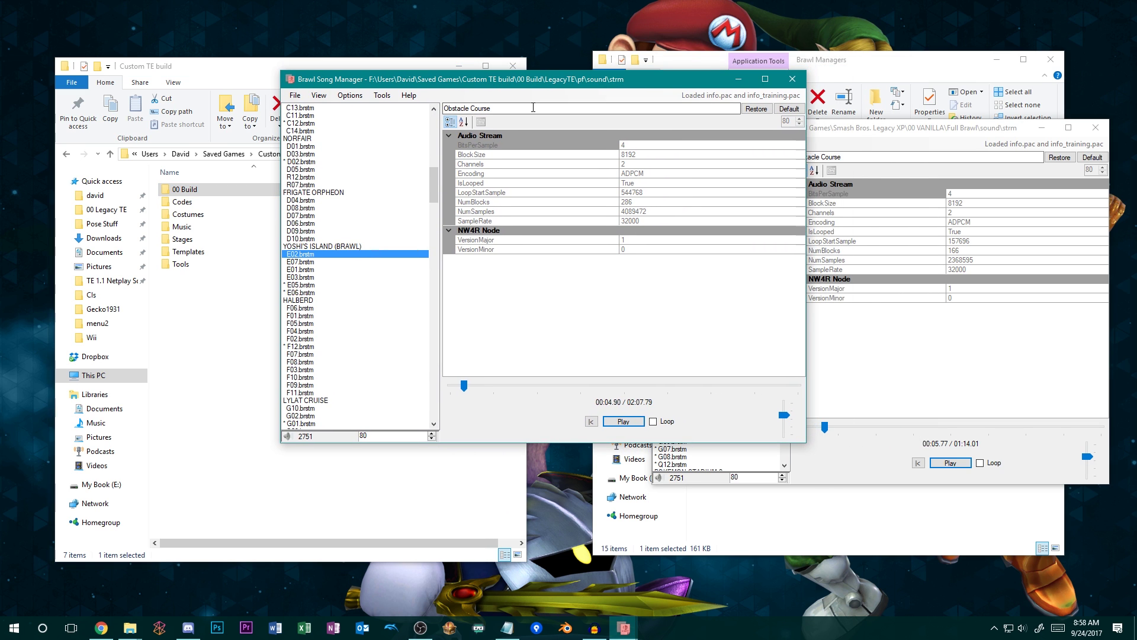
left_click(570, 107)
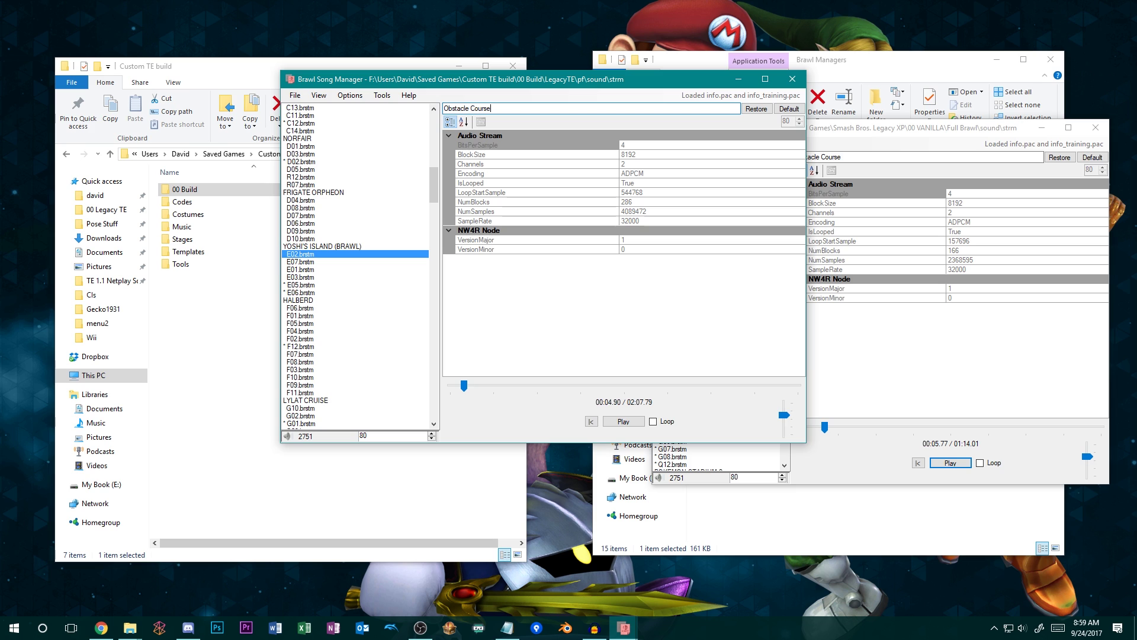
key("ctrl+a")
key("ctrl+v")
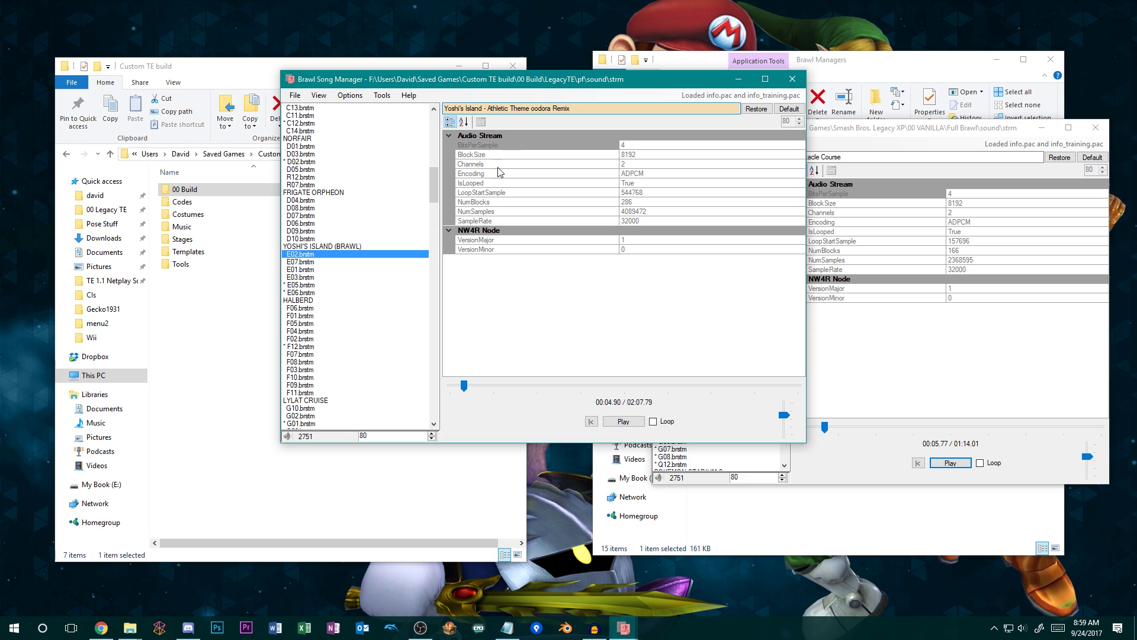
key("Tab")
key("Tab")
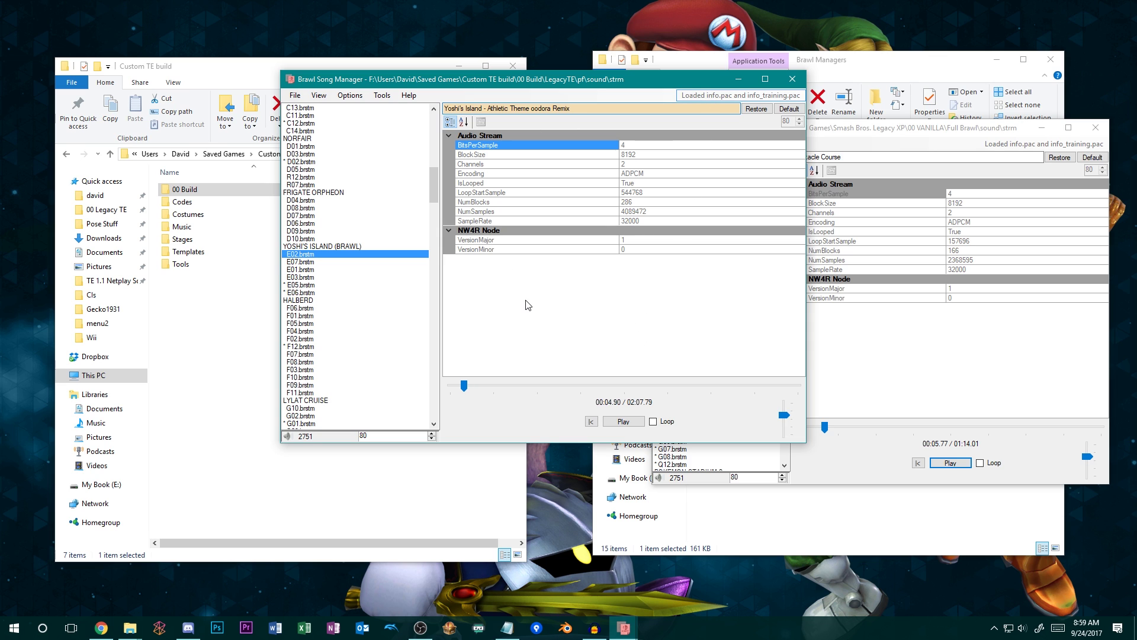
left_click(302, 254)
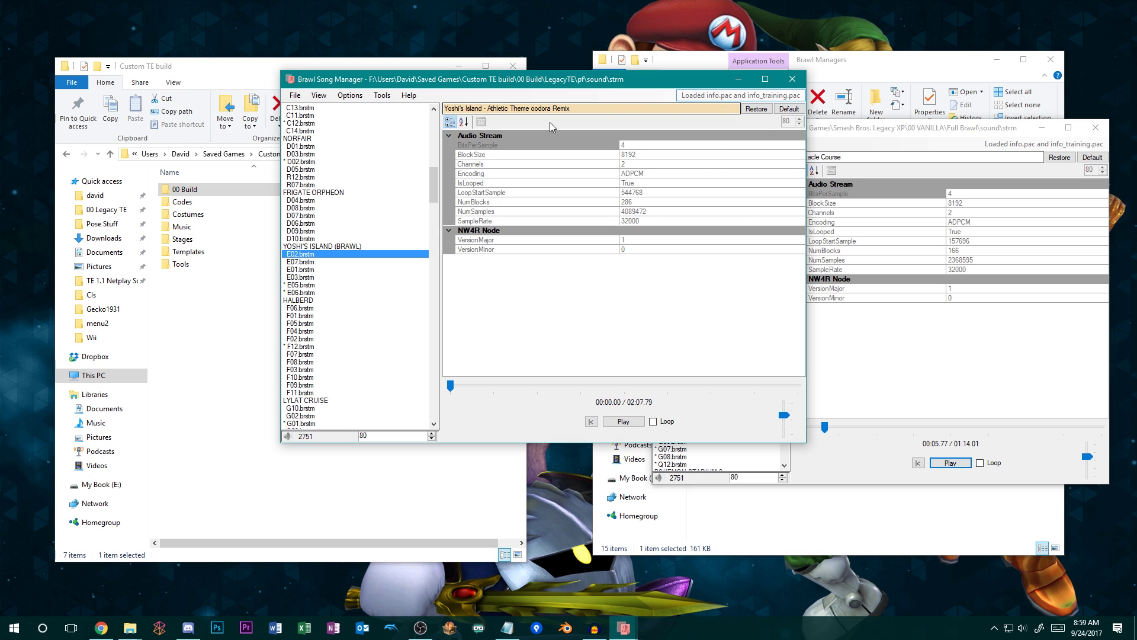
Reset the E02.brstm title to its default, and enter "Yoshi's Island - Athletic Theme oodora Remix" again
left_click(796, 112)
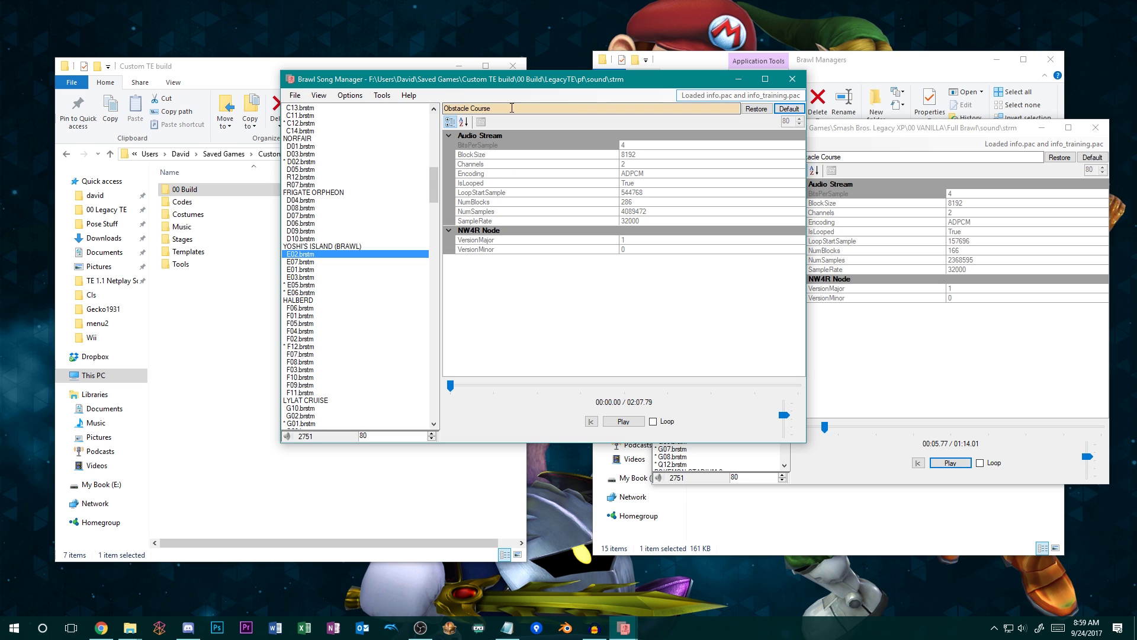
left_click_drag(512, 109, 360, 110)
type("Yoshi's Island - Athletic Theme oodora Remix")
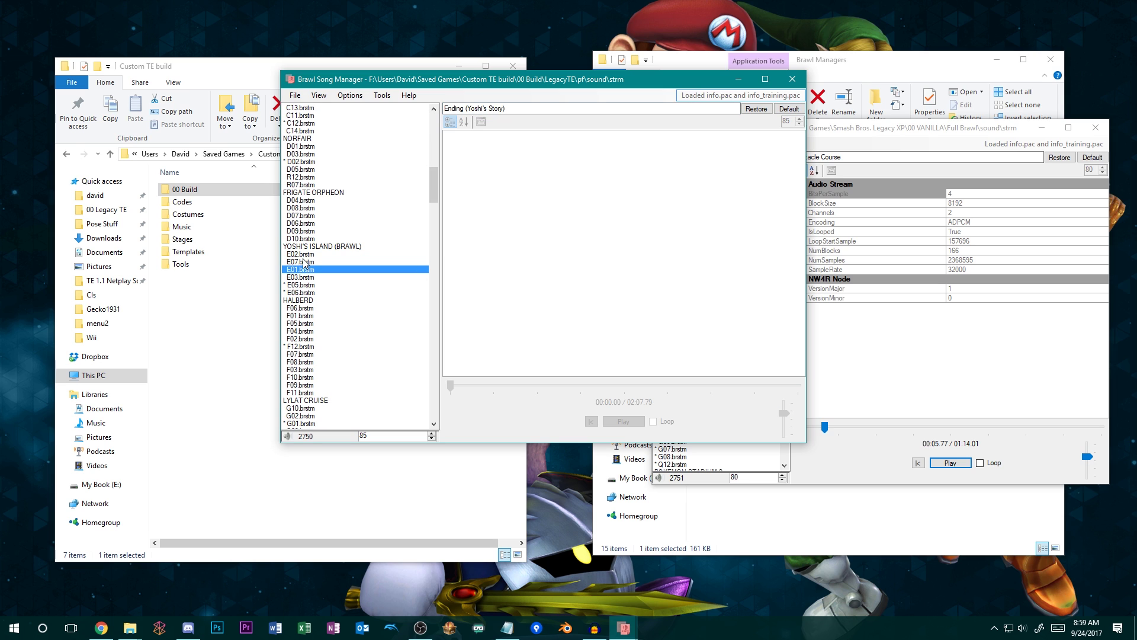
left_click(304, 255)
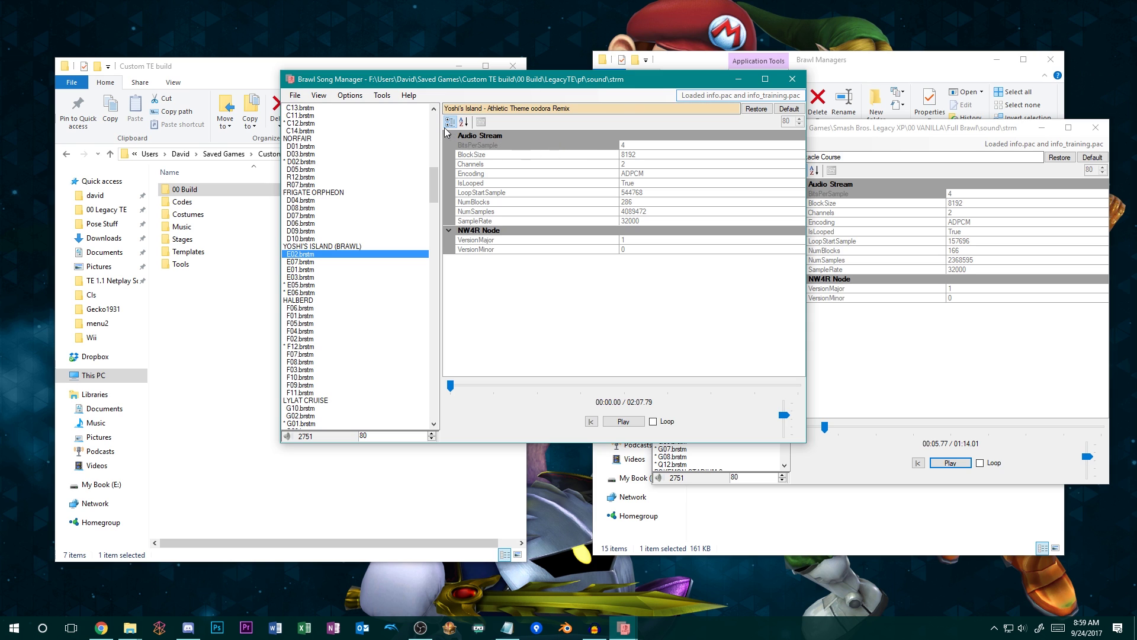
Update mu_menumain with the new song title, overwriting the current file
left_click(382, 95)
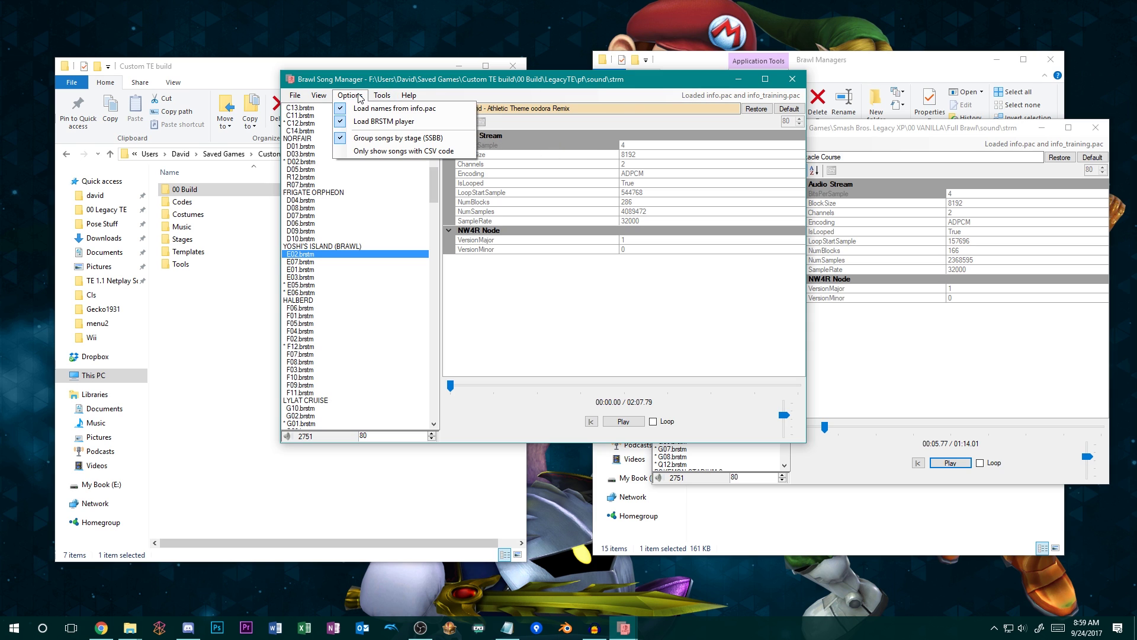
mouse_move(382, 101)
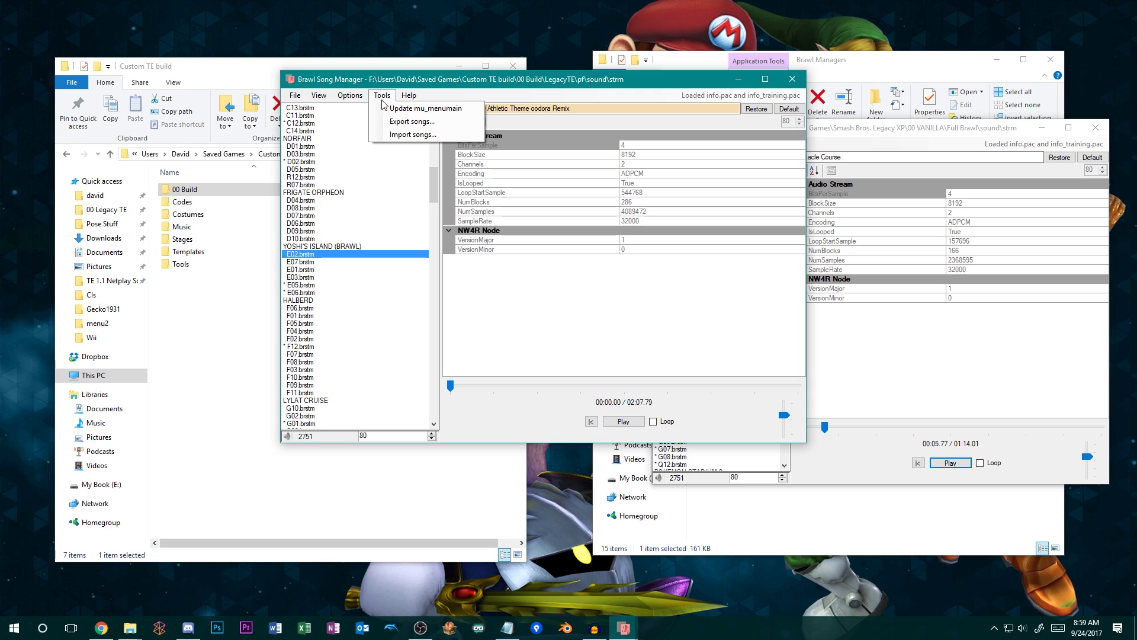
left_click(435, 113)
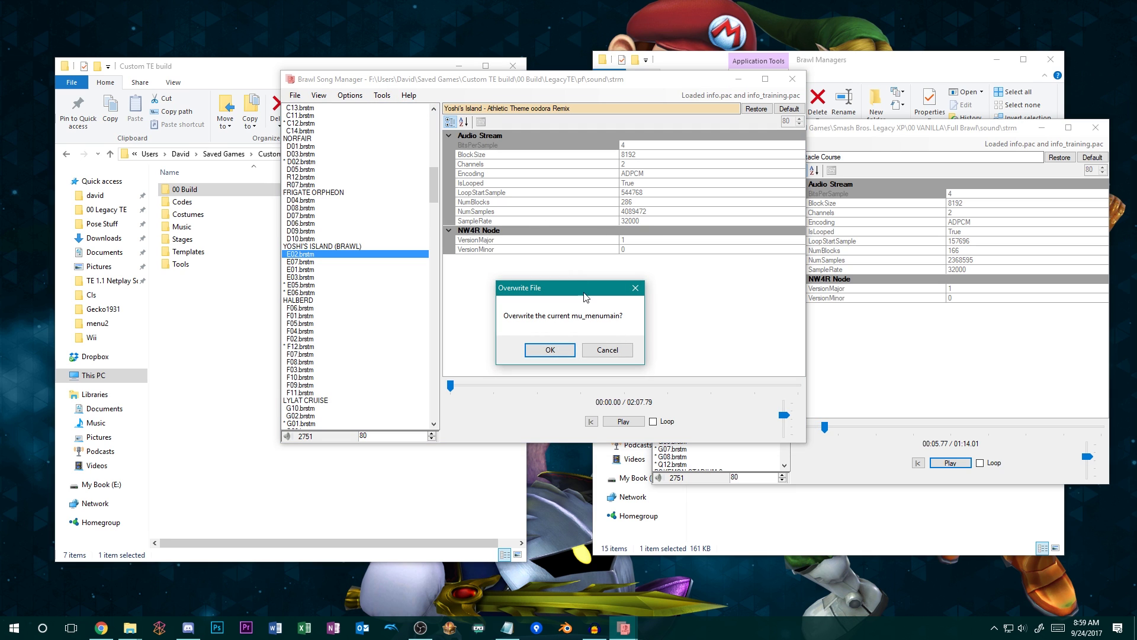
left_click(558, 352)
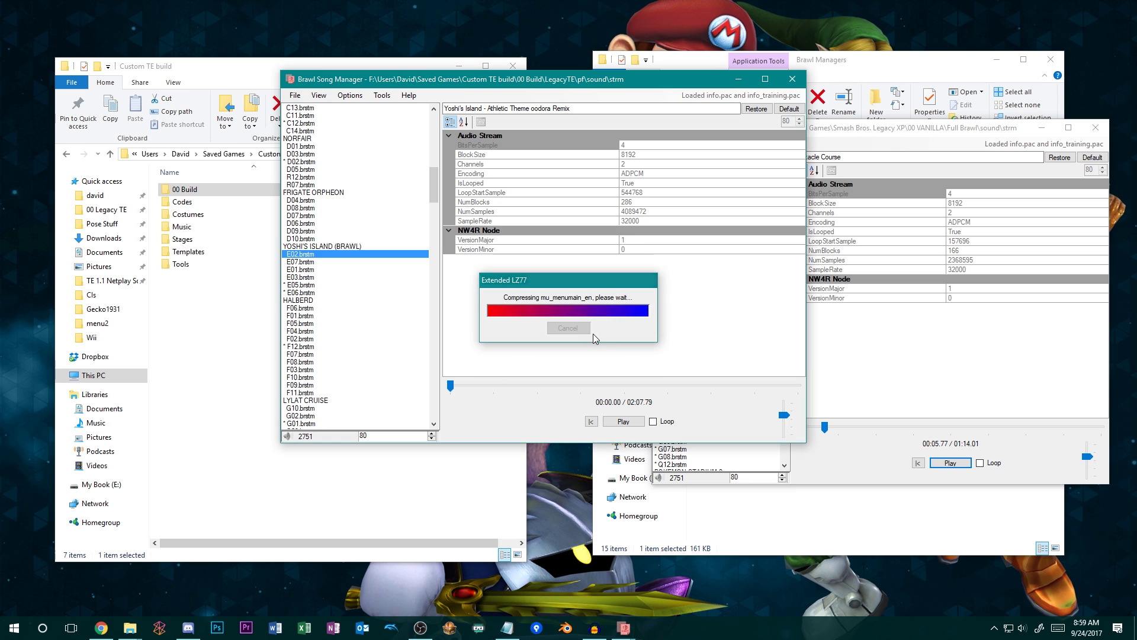
Save the custom build's info.pac with the new song title, and move the song manager off the file window
left_click(295, 96)
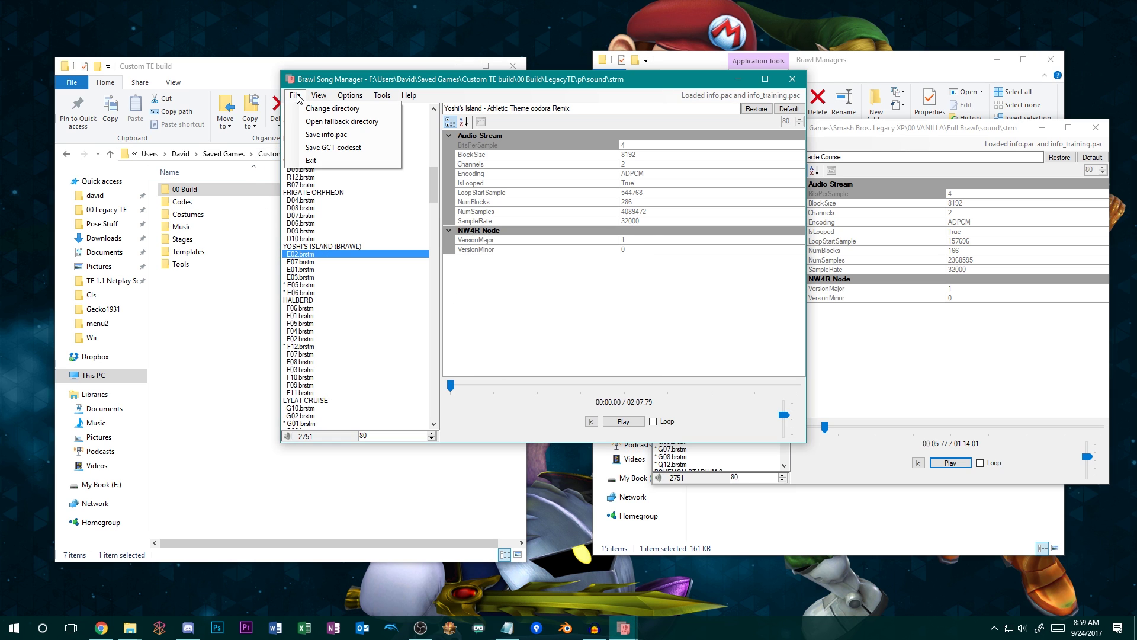
left_click(348, 141)
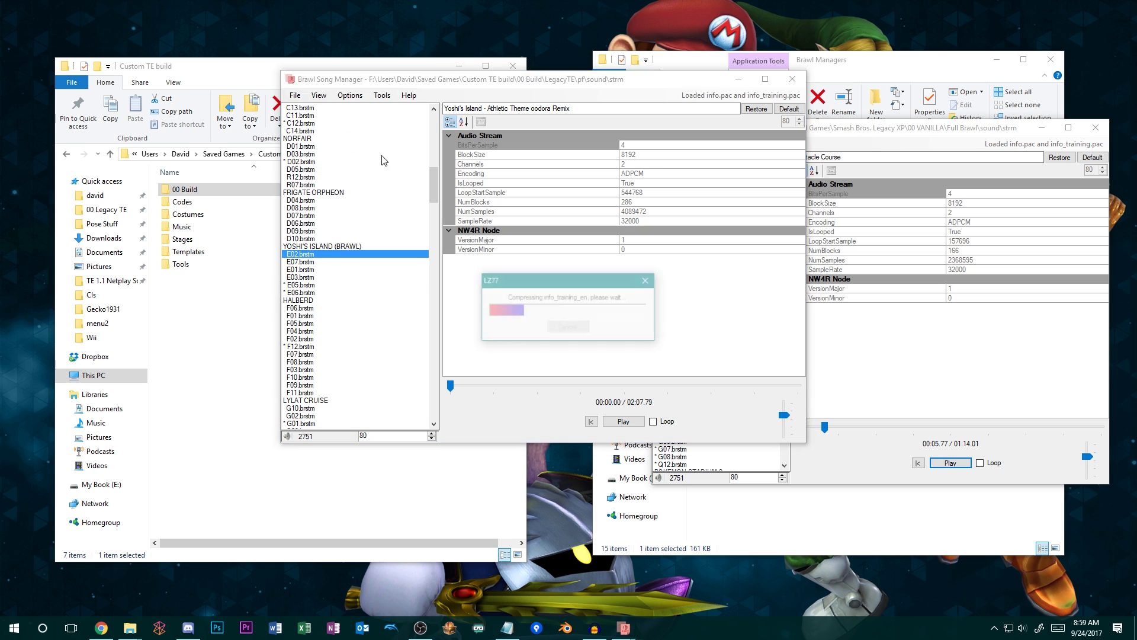
left_click_drag(456, 84, 666, 100)
Go to LegacyTE/pf/info2 inside 00 Build and open info.pac in BrawlBox
double_click(201, 195)
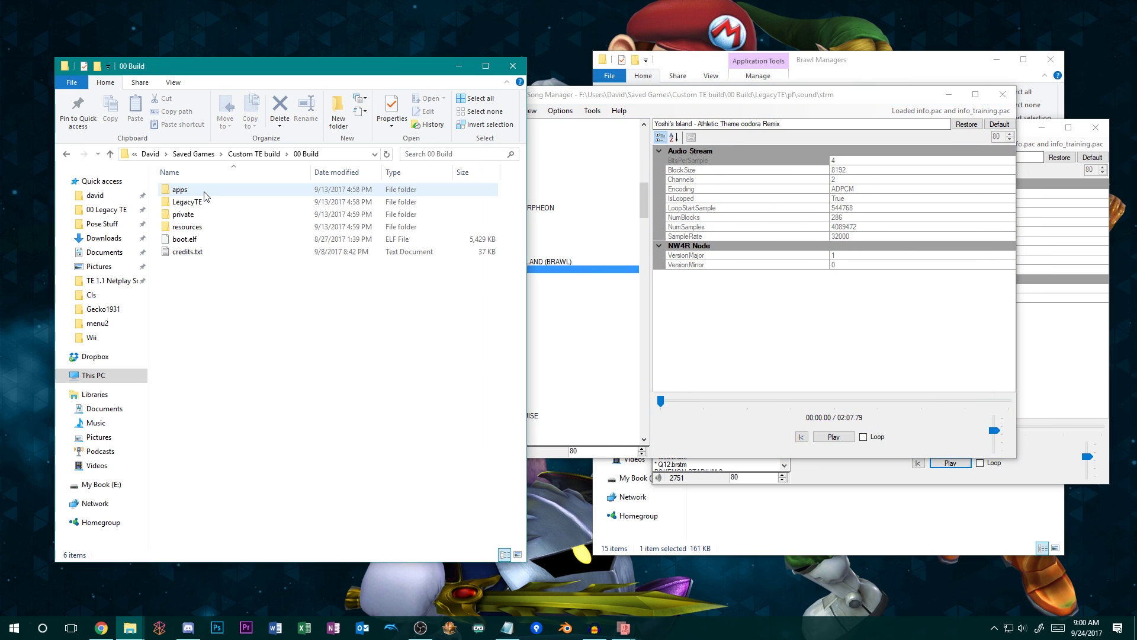
double_click(201, 201)
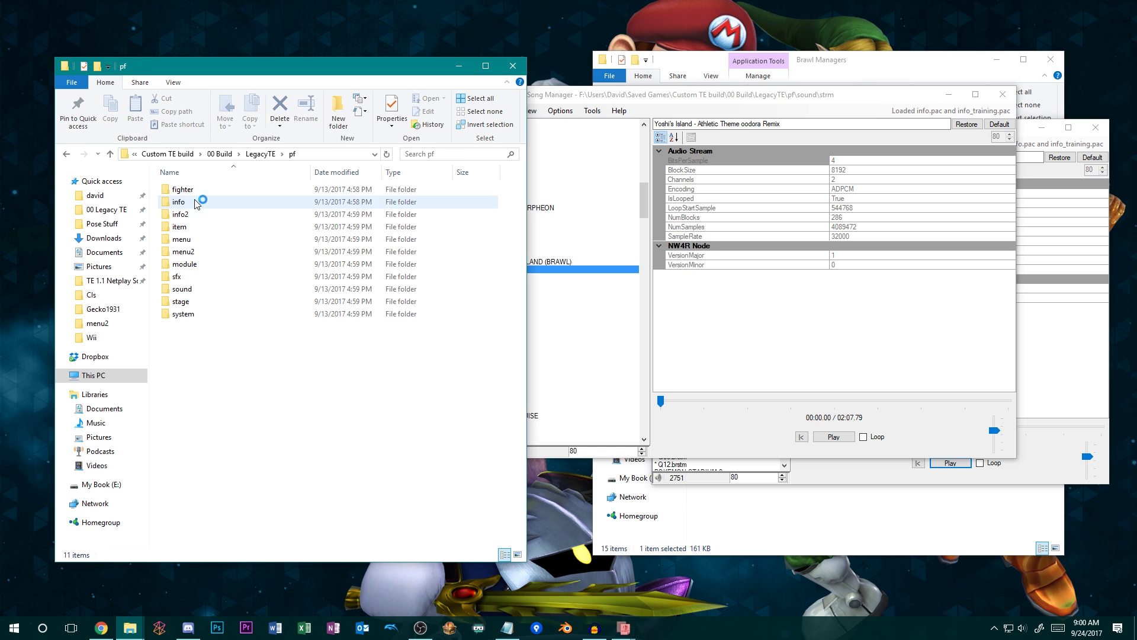
double_click(189, 214)
left_click(196, 194)
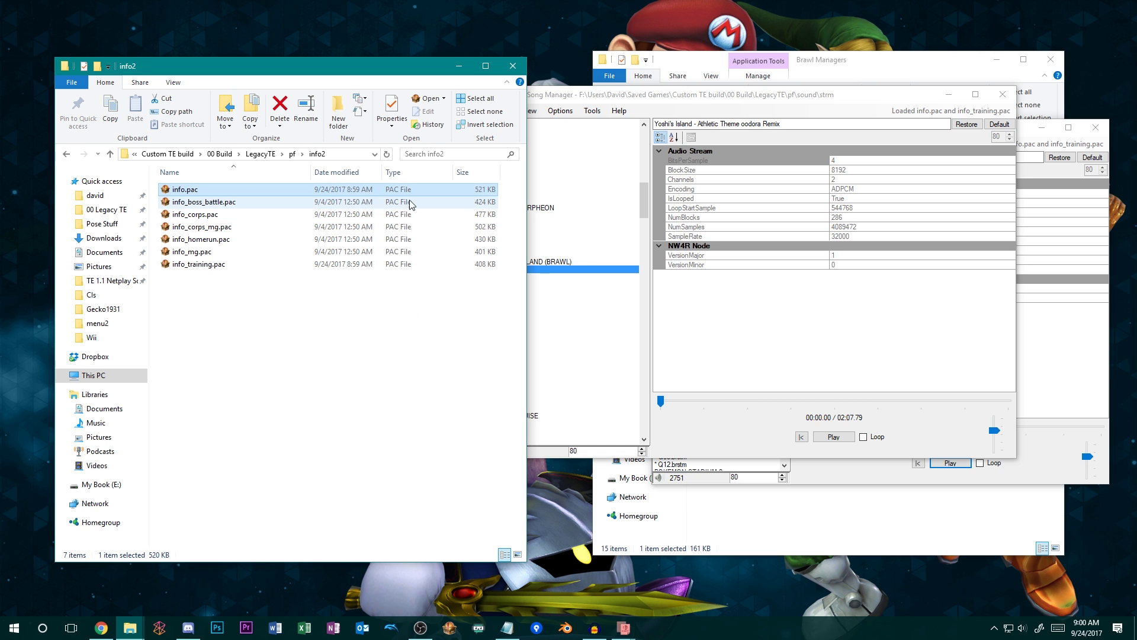
double_click(191, 190)
Show the contents of MiscData[140] in info.pac, and enlarge the window and its song title list
left_click(148, 218)
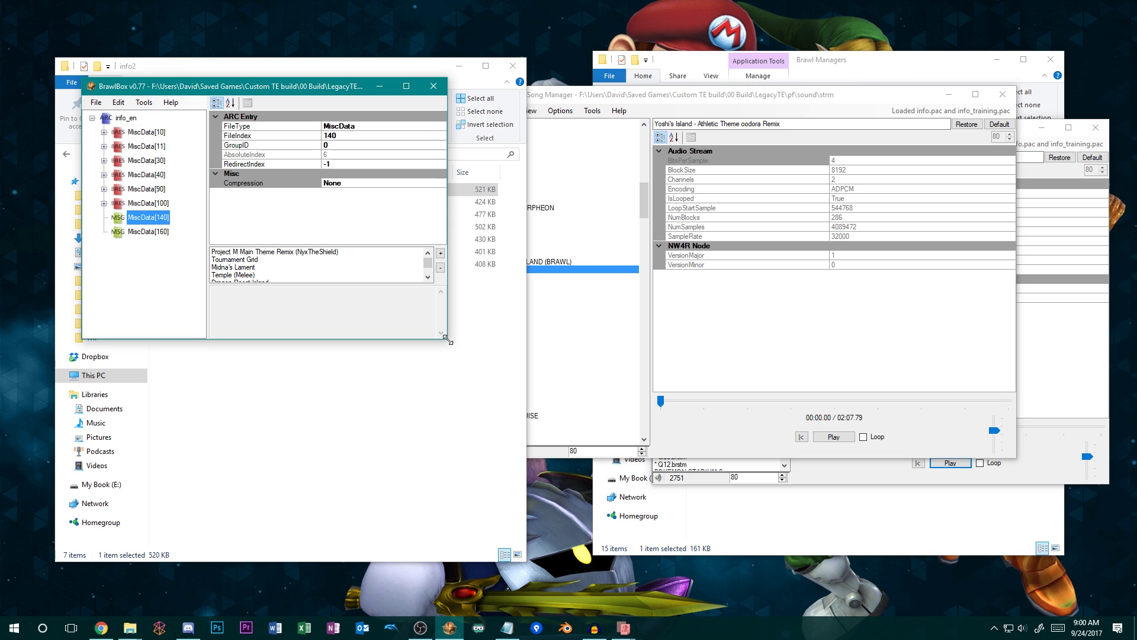
left_click_drag(448, 339, 775, 510)
left_click_drag(591, 353, 581, 214)
left_click_drag(559, 336, 576, 457)
left_click(395, 221)
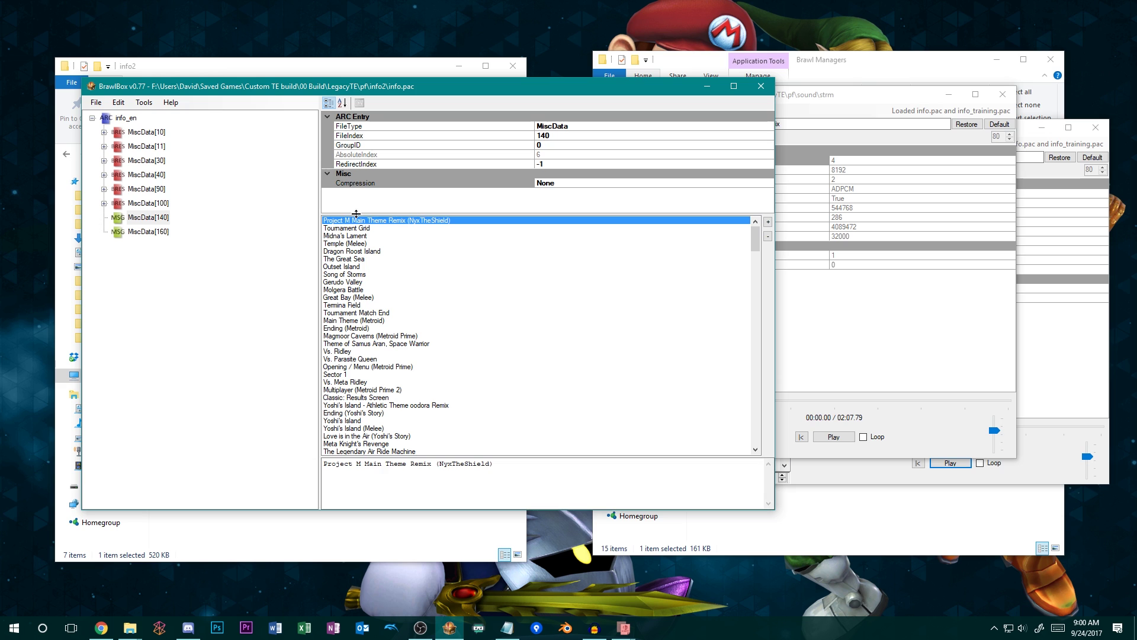
Examine the song title list of MiscData[140], checking the Yoshi's Island Athletic Theme entry and the titles around it
scroll(488, 317, "down", 2)
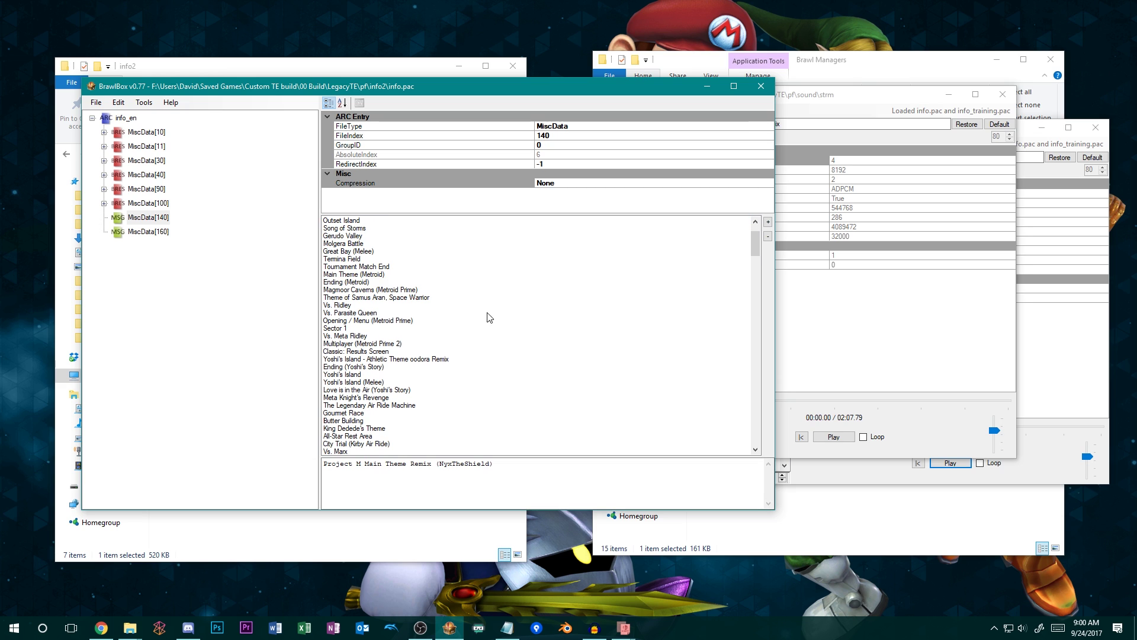
scroll(450, 307, "down", 4)
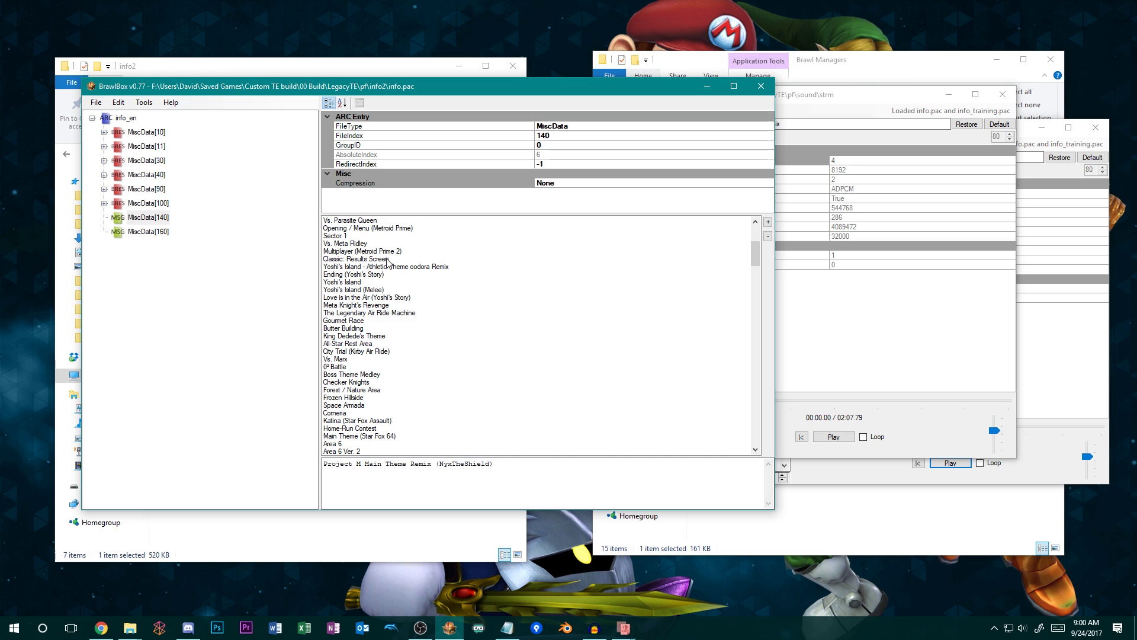
left_click(422, 267)
scroll(462, 319, "up", 3)
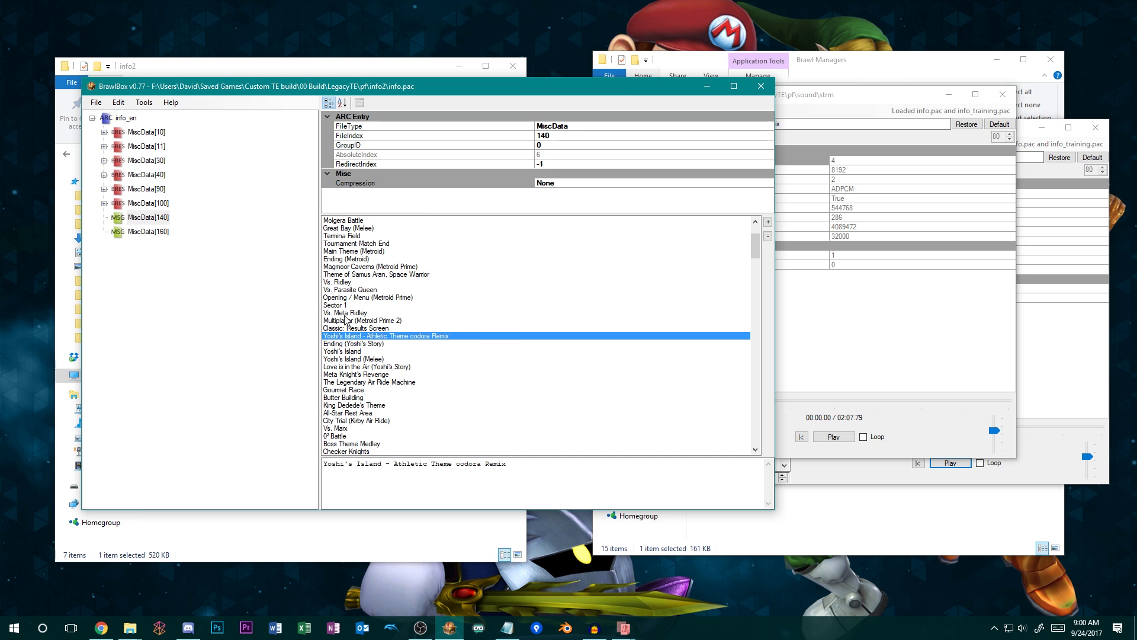
scroll(438, 367, "up", 2)
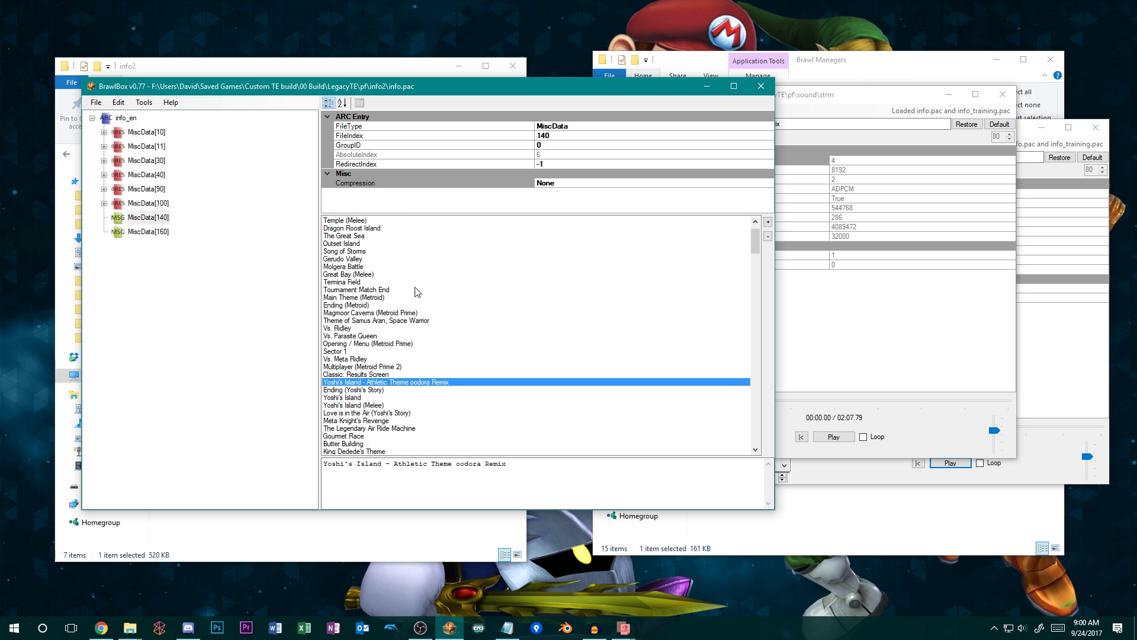
scroll(416, 291, "down", 3)
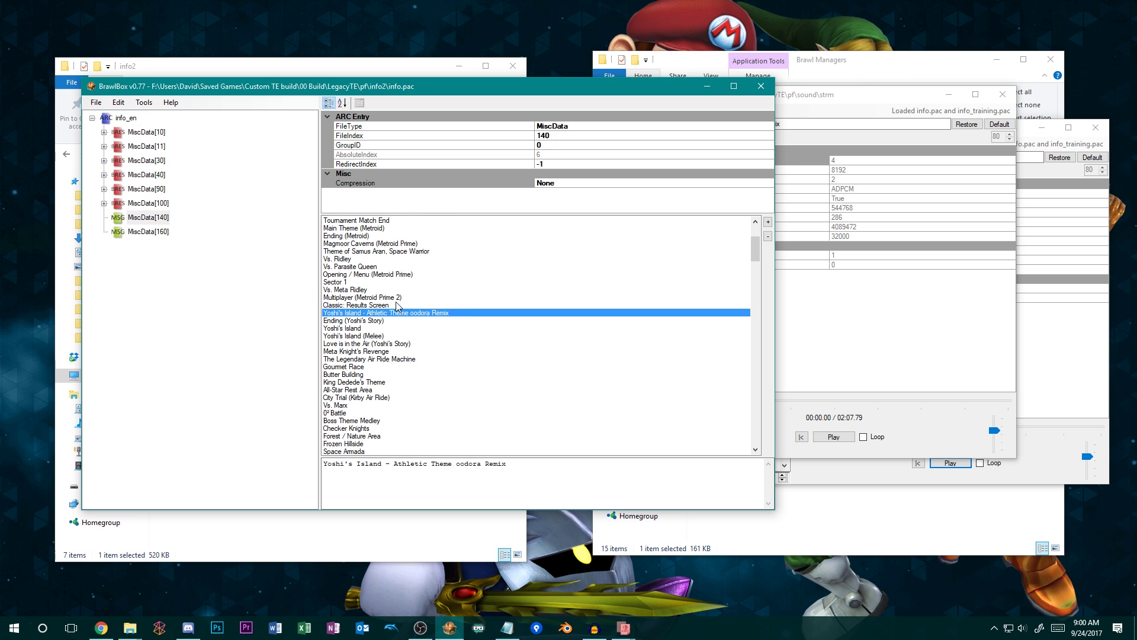
scroll(396, 305, "down", 15)
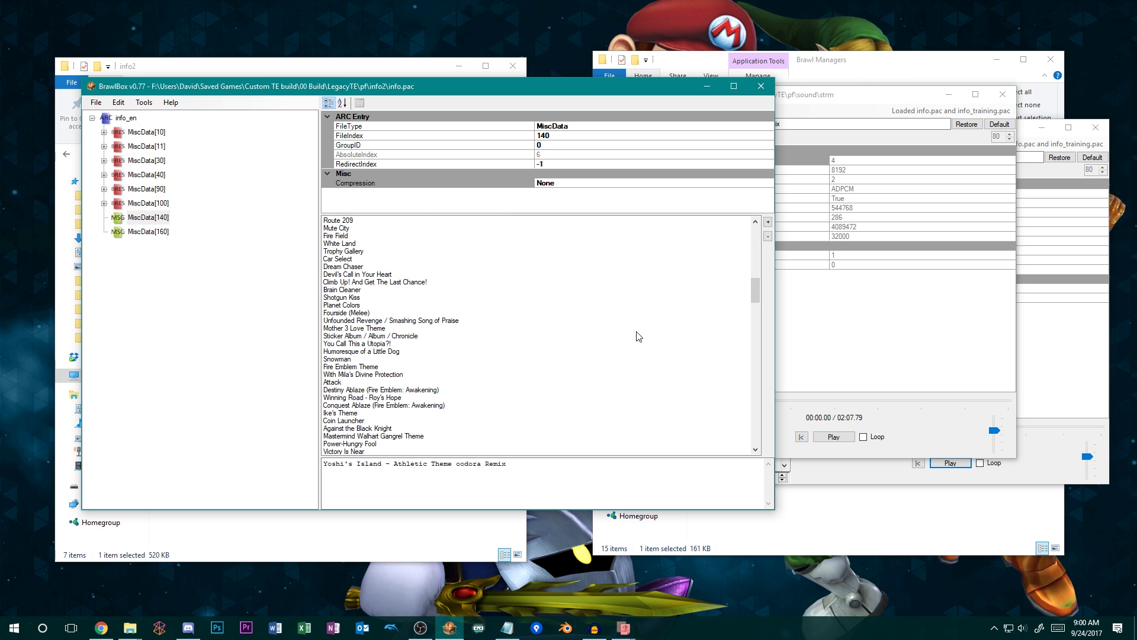
scroll(639, 337, "down", 3)
left_click_drag(755, 296, 755, 237)
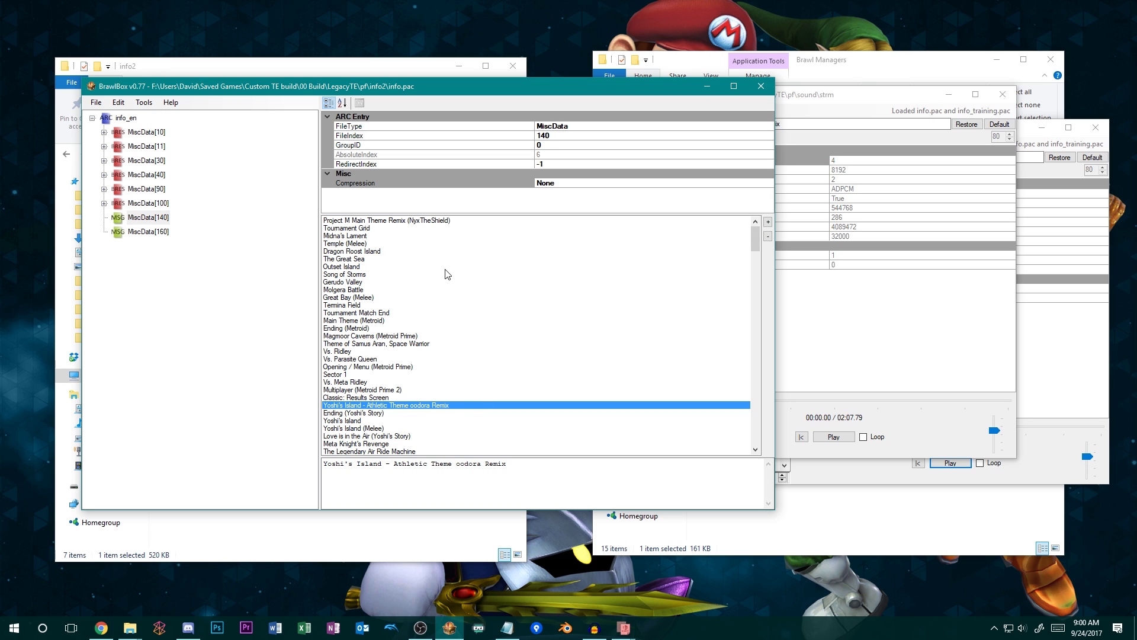
Start exporting MiscData[140] from info.pac, and browse to the 00 Legacy TE folder in the save dialog
left_click(173, 222)
left_click_drag(228, 89, 492, 92)
right_click(413, 222)
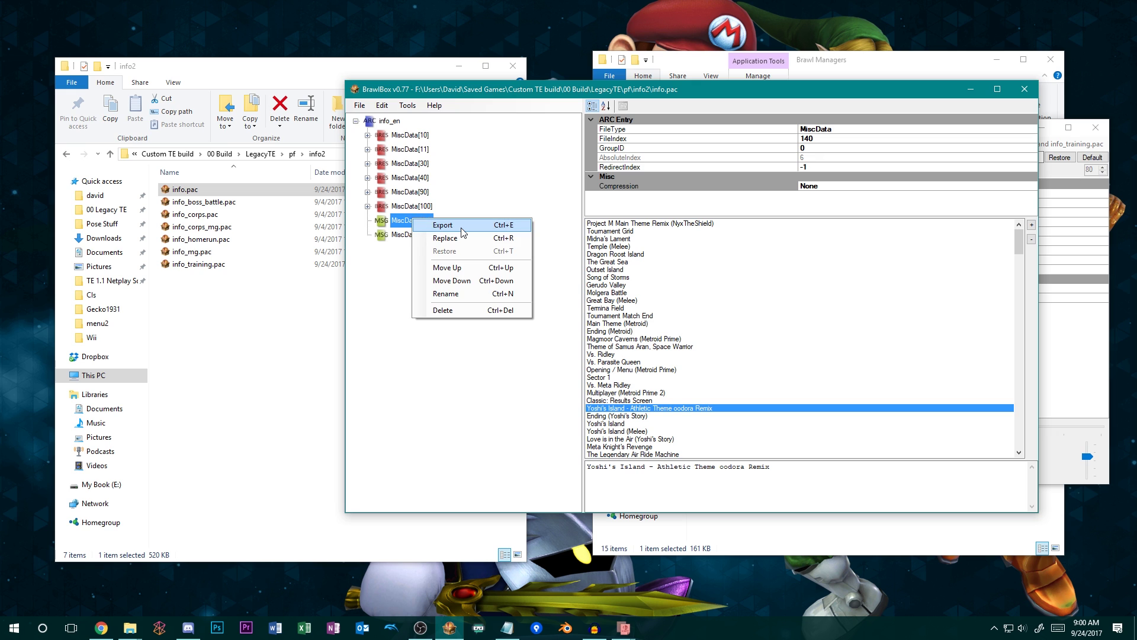
left_click(460, 225)
left_click(397, 177)
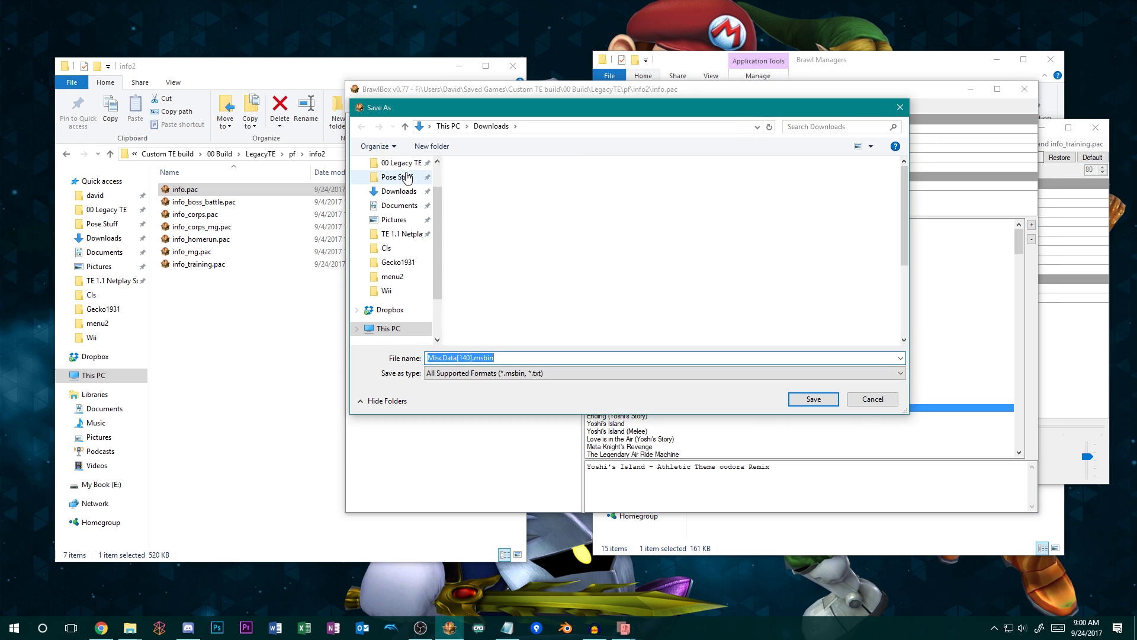
scroll(406, 226, "up", 1)
left_click(400, 200)
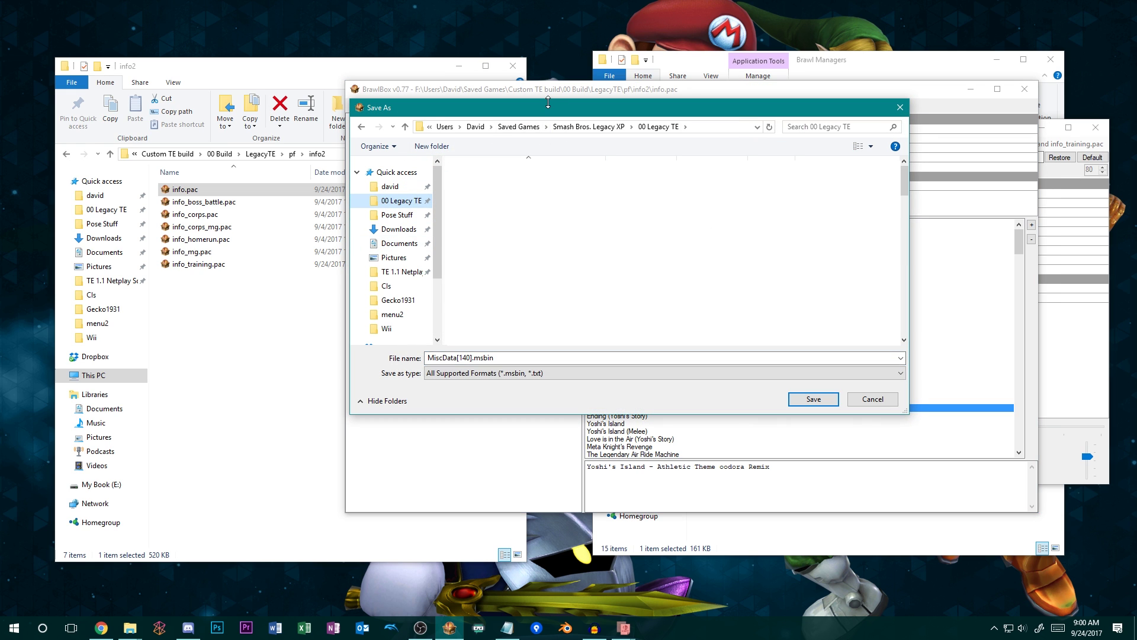
left_click_drag(548, 103, 644, 164)
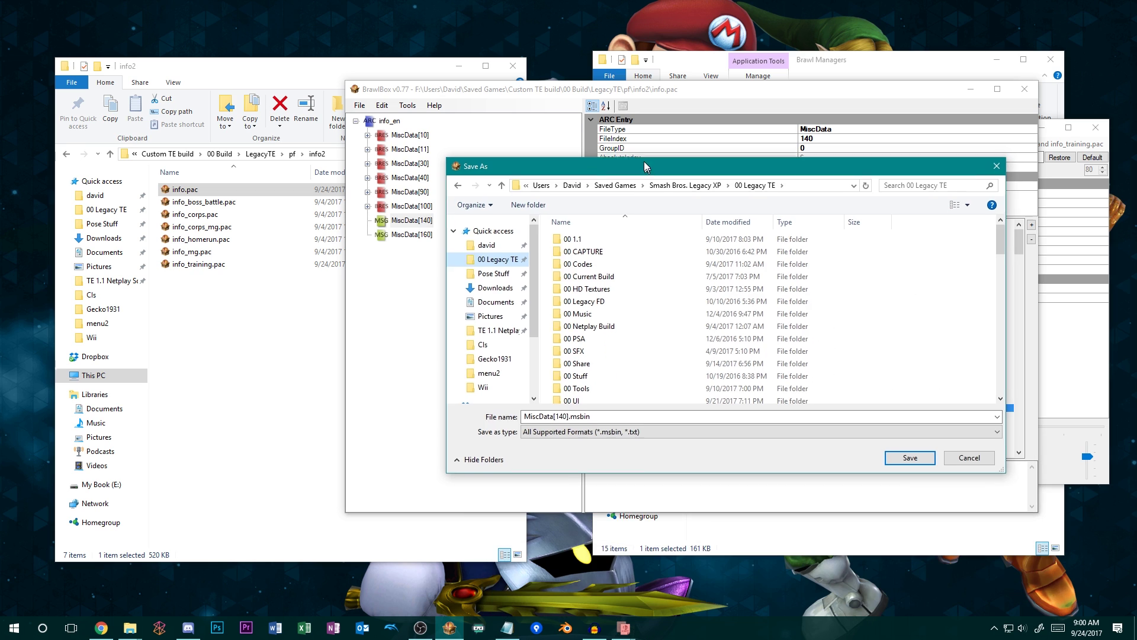
Switch the export destination to the custom build's info2 folder and save the file as MiscData[140].msbin
left_click(303, 73)
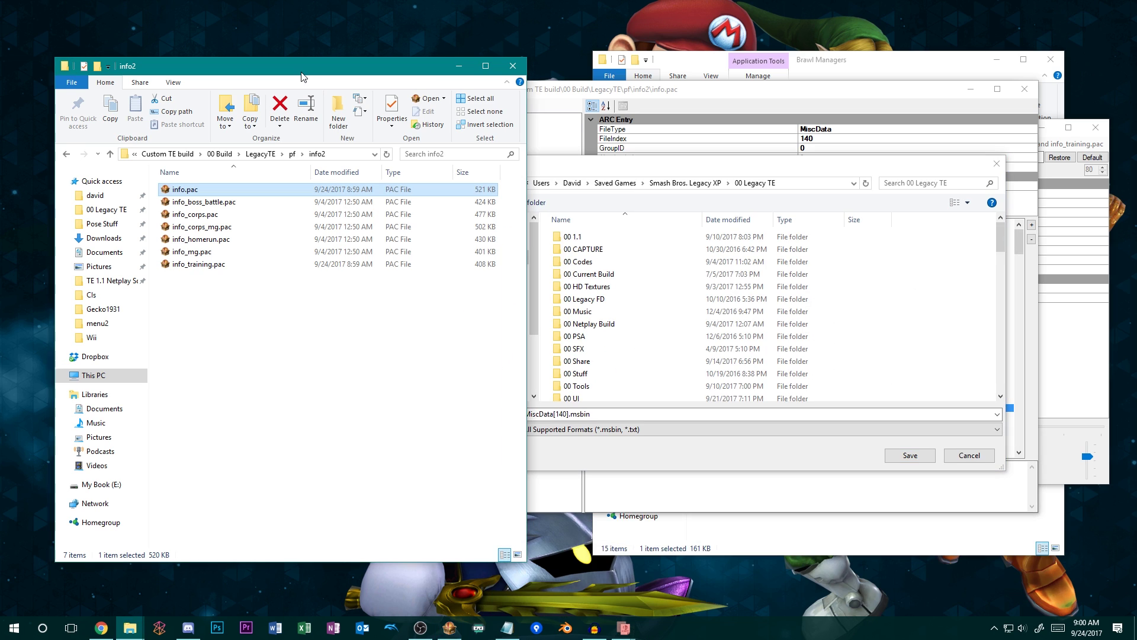
left_click(354, 155)
key("ctrl+c")
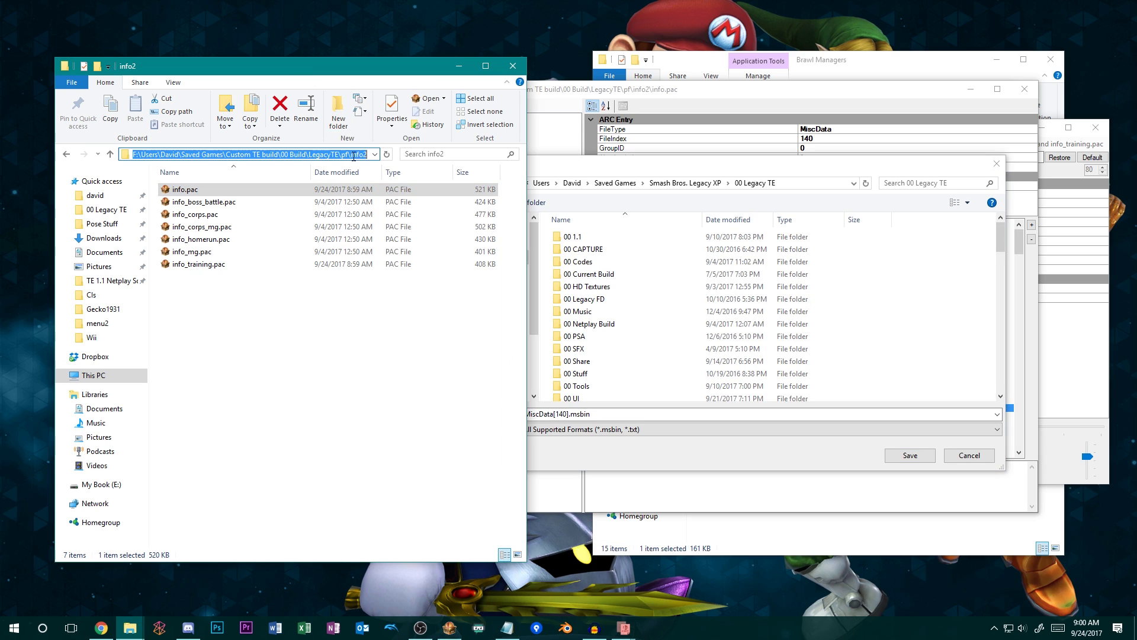
left_click(800, 184)
key("ctrl+v")
key("Return")
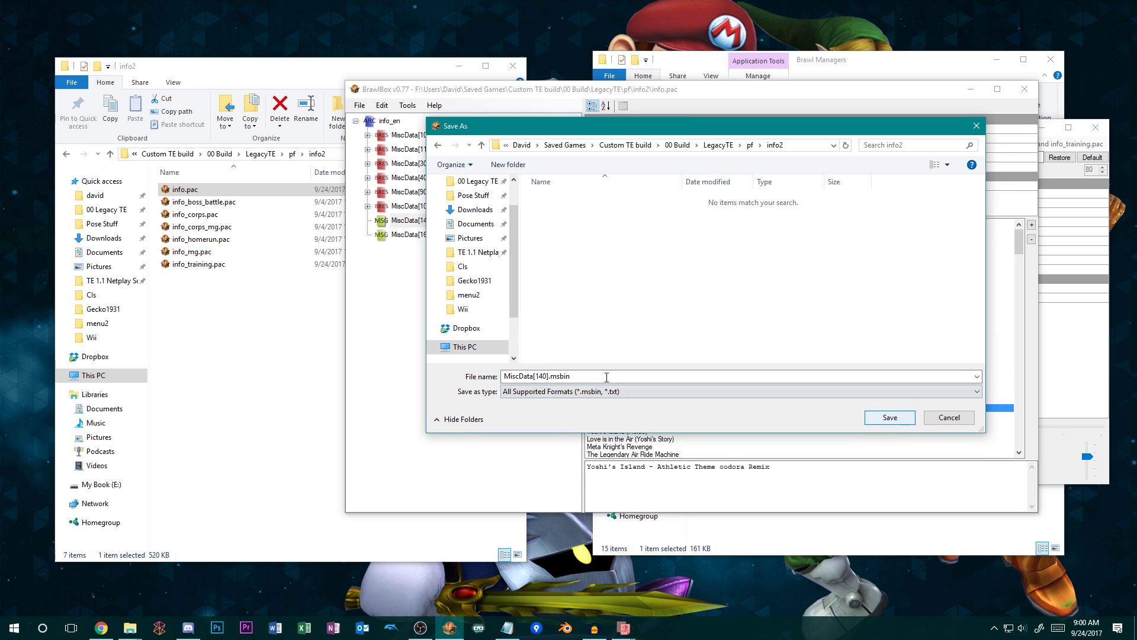
left_click(895, 418)
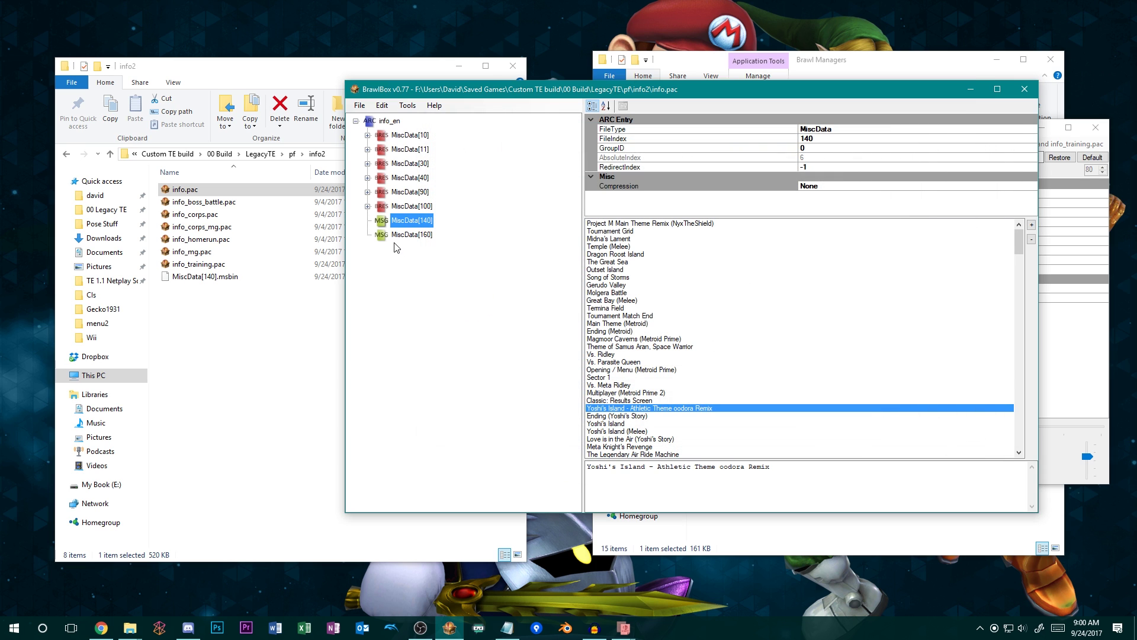
Open info_training.pac, check the Yoshi's Island Athletic Theme title in its MiscData[140], and close the file
left_click(214, 265)
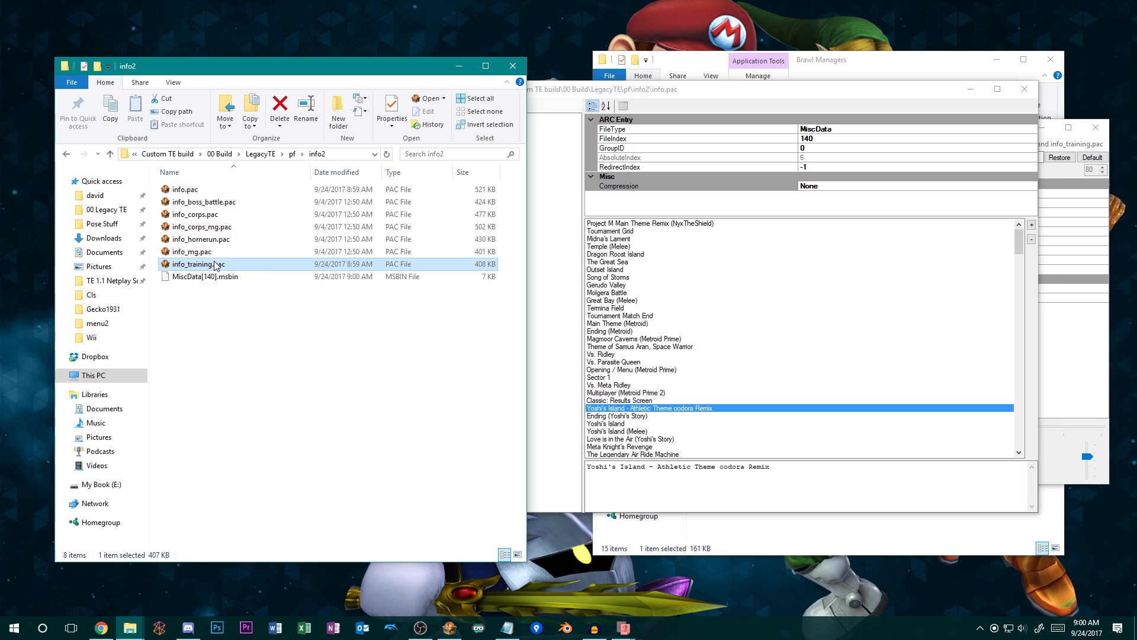
double_click(214, 265)
left_click(179, 290)
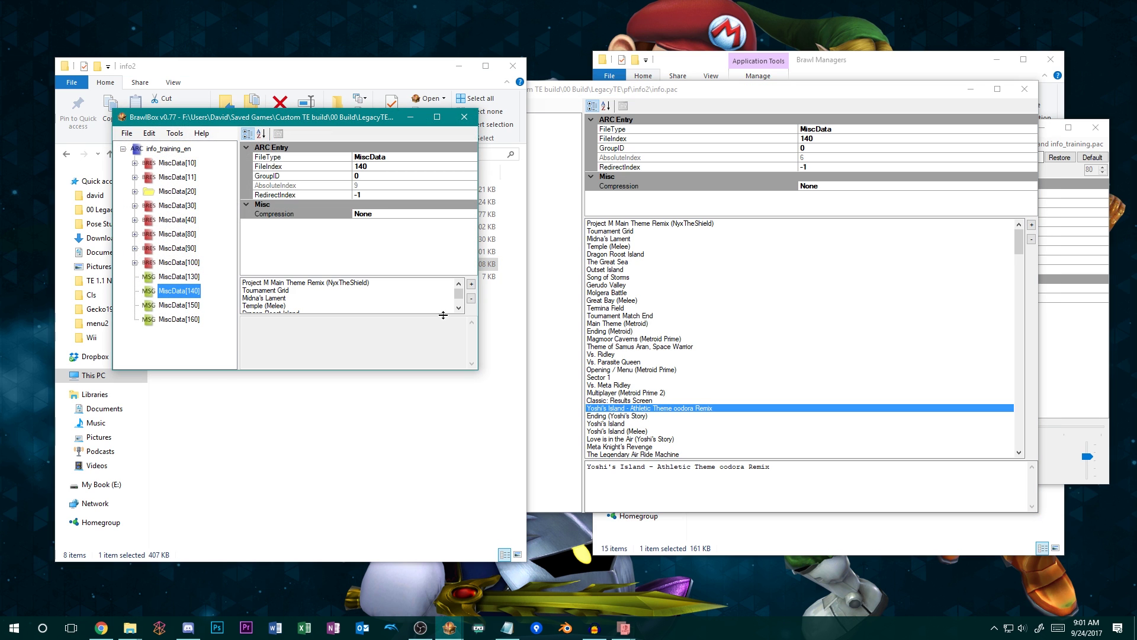
left_click_drag(391, 277, 387, 206)
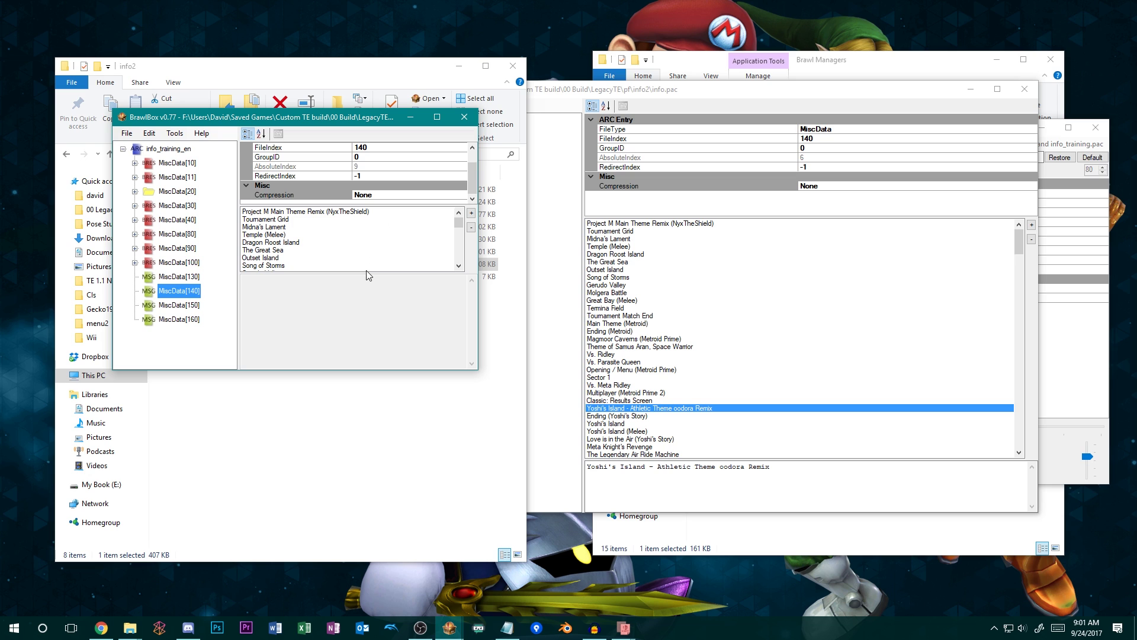
left_click_drag(366, 275, 370, 339)
scroll(381, 273, "down", 4)
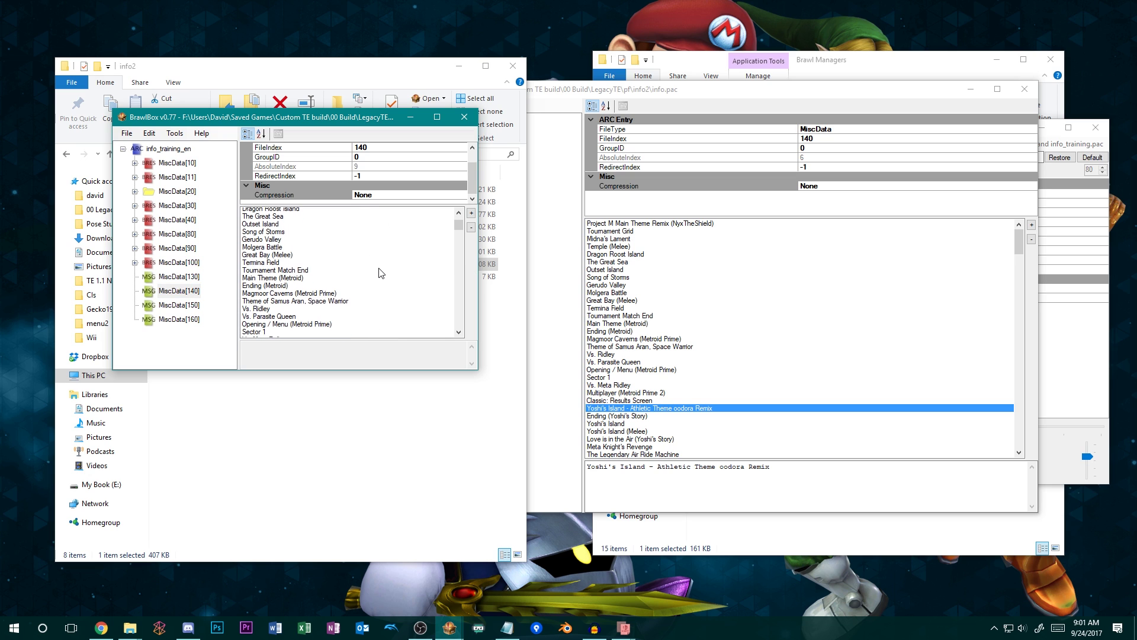
scroll(381, 273, "down", 2)
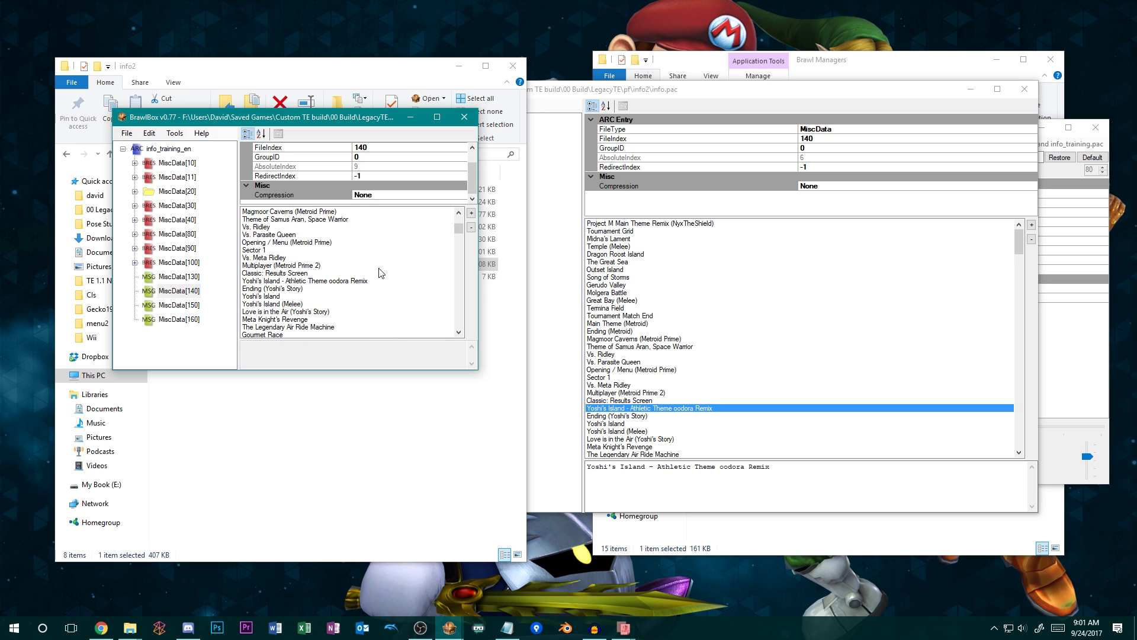
left_click(330, 282)
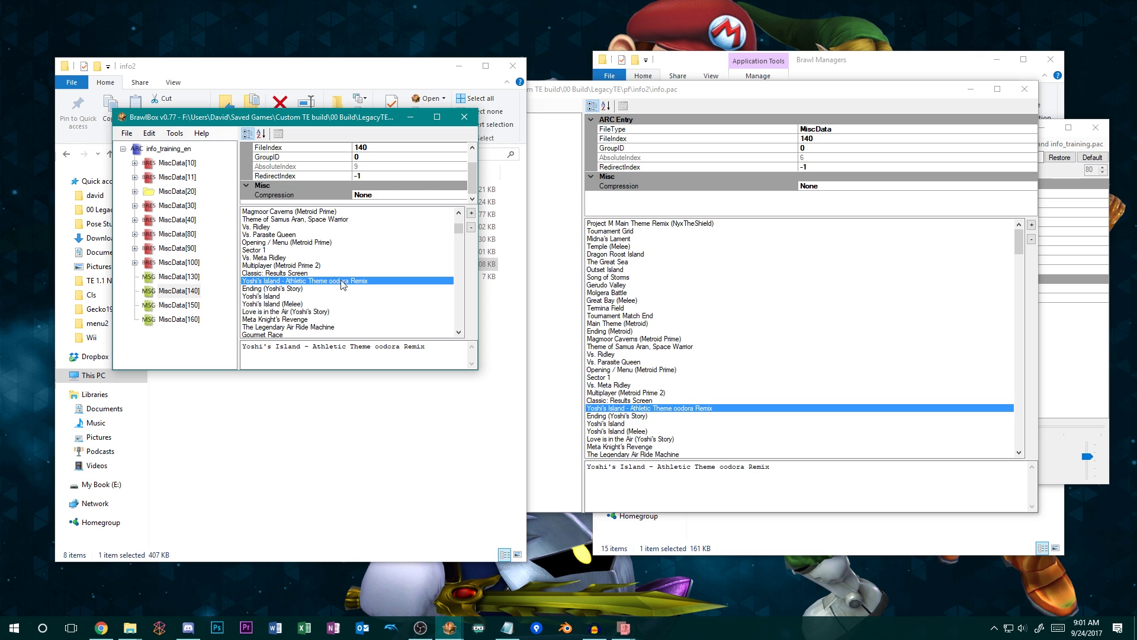
left_click(463, 117)
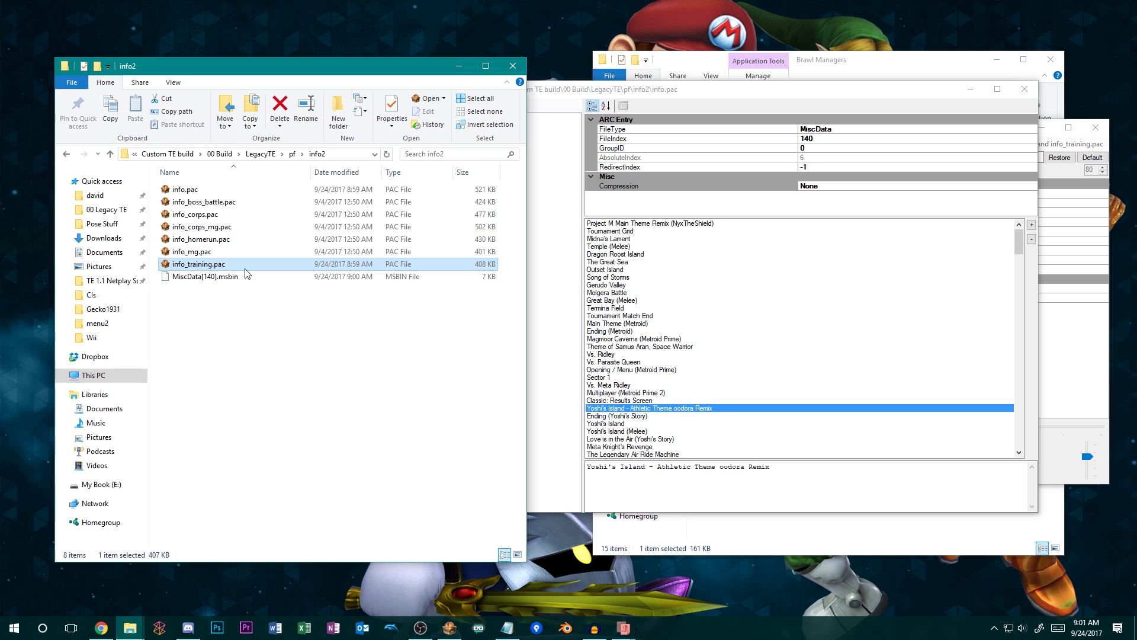
Open info_corps.pac and select the Obstacle Course title in the song list of its MiscData[140]
left_click(219, 215)
double_click(219, 215)
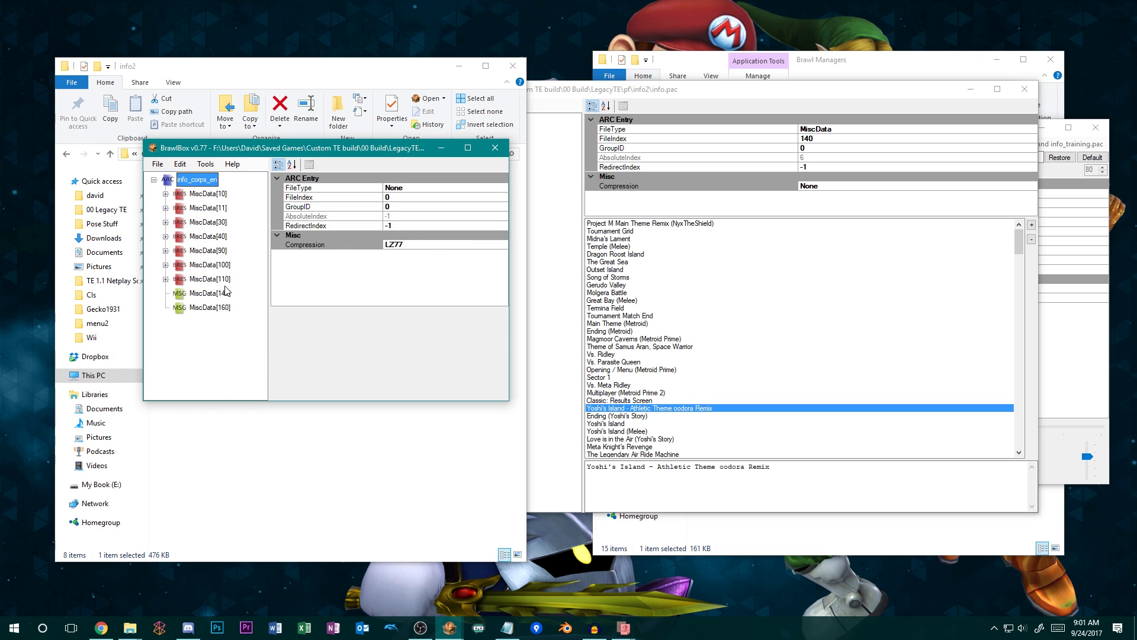
left_click(231, 294)
left_click_drag(396, 307, 393, 380)
scroll(403, 299, "down", 3)
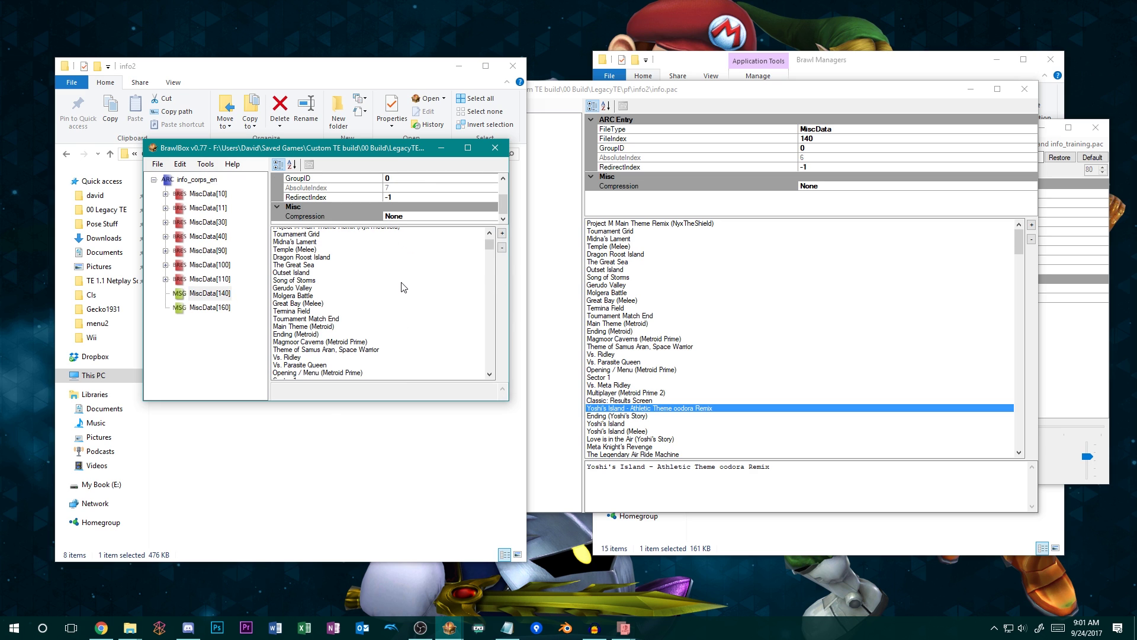
scroll(403, 287, "down", 2)
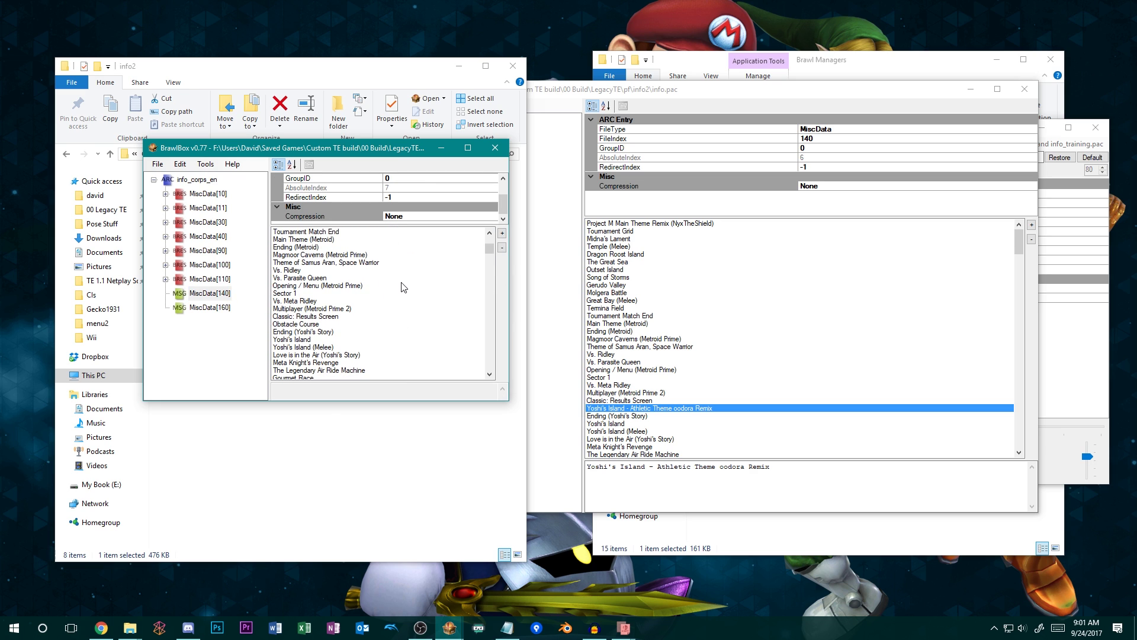
left_click(297, 302)
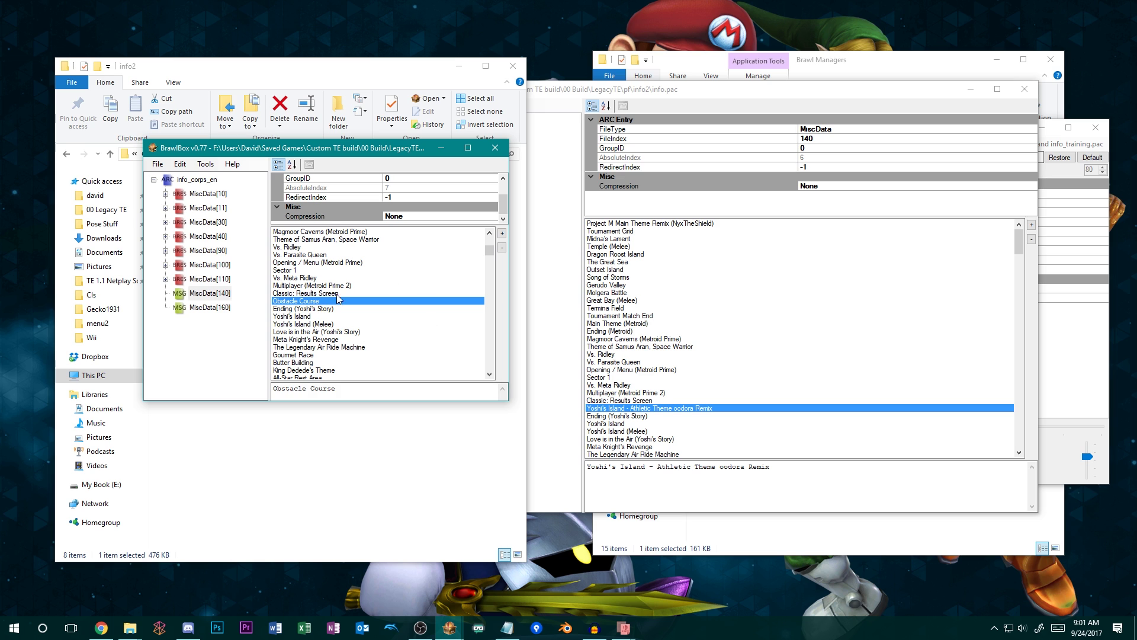
Replace MiscData[140] in info_corps.pac with the exported MiscData[140].msbin from the info2 folder
right_click(222, 292)
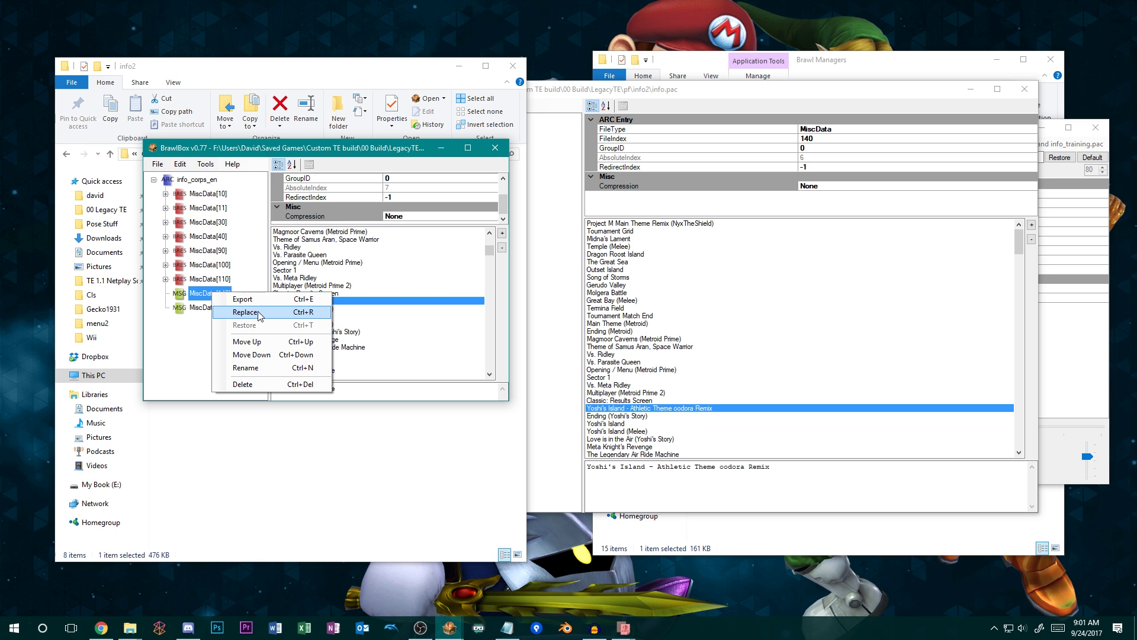
left_click(259, 314)
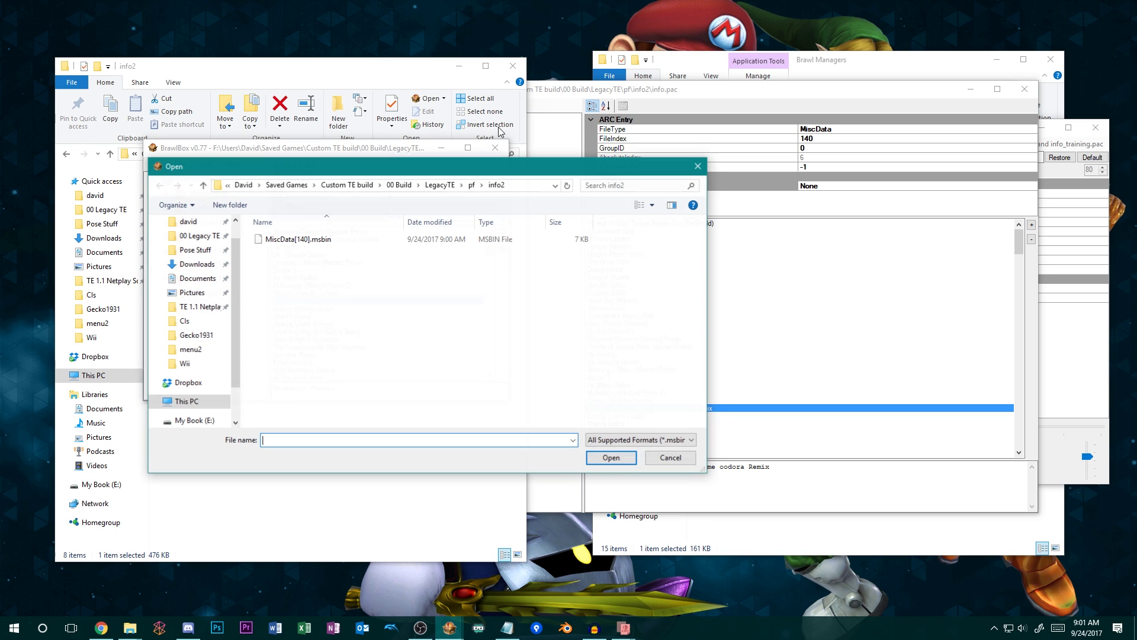
double_click(323, 240)
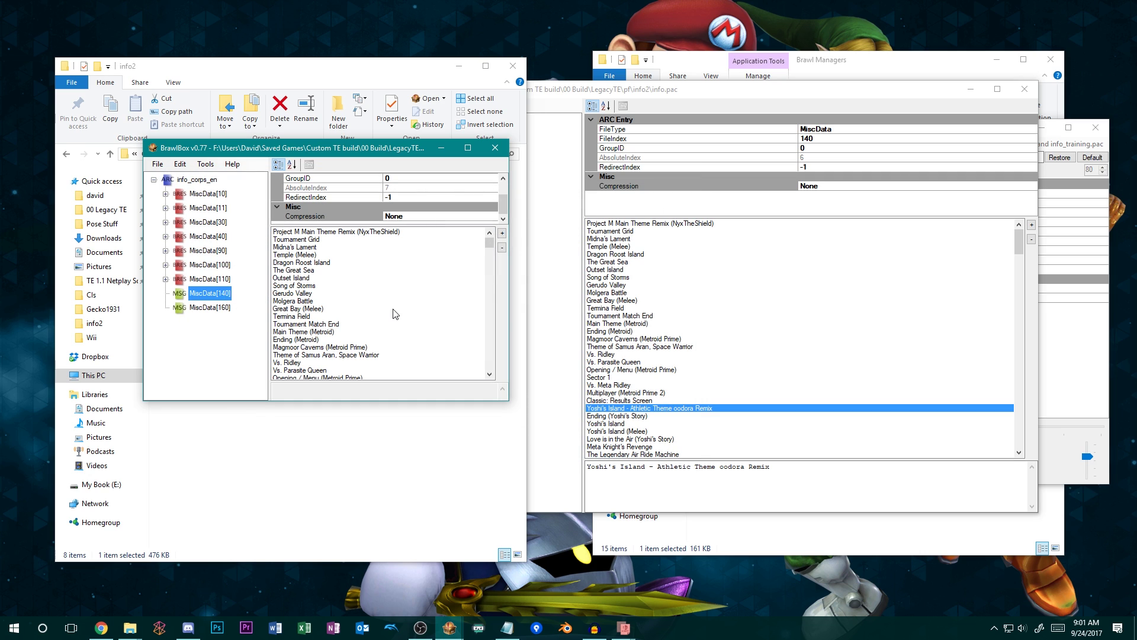
Check the Yoshi's Island Athletic Theme title in the replaced song list, then save and close info_corps.pac
scroll(395, 313, "down", 3)
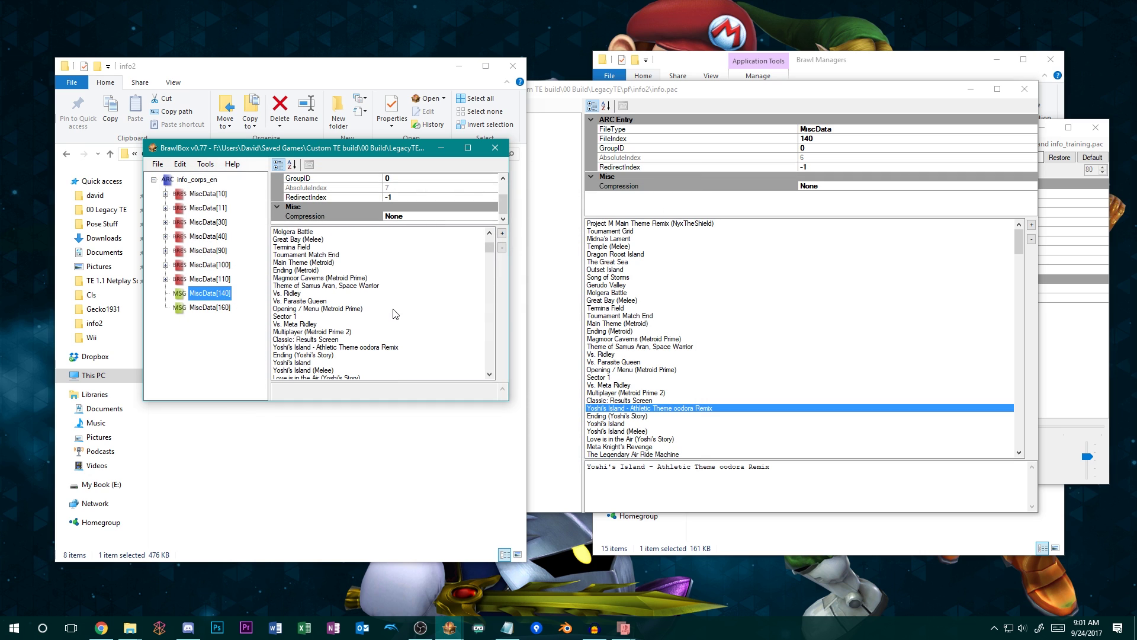
left_click(350, 348)
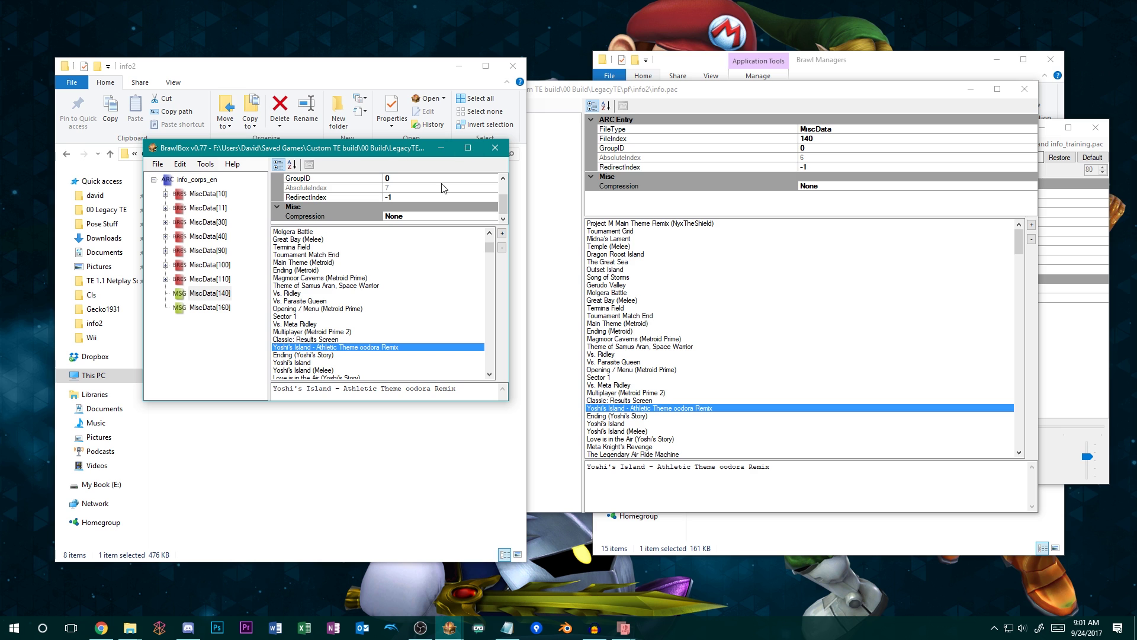
key("ctrl+s")
left_click(491, 148)
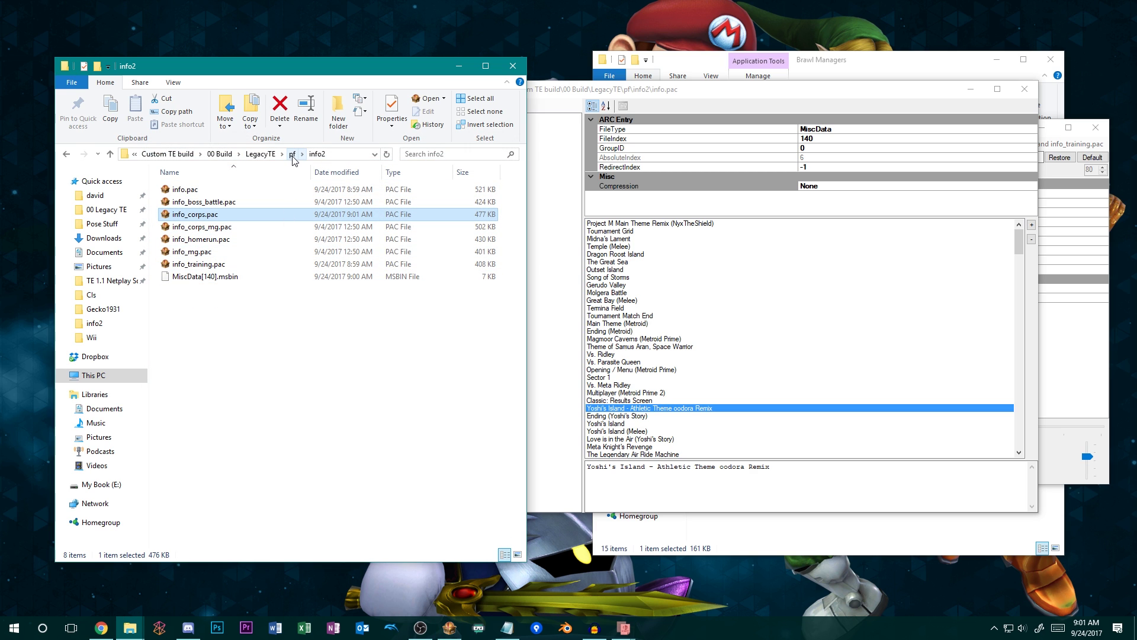
Switch to the custom build's Brawl Song Manager and look at the start of its song list
left_click(660, 99)
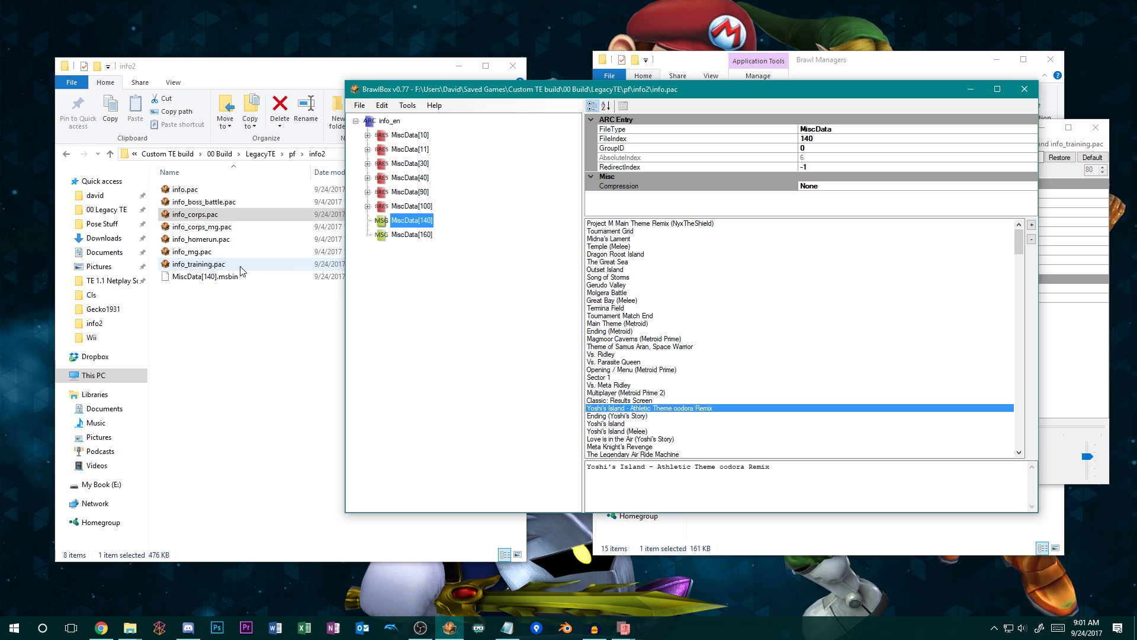
left_click_drag(590, 94, 577, 101)
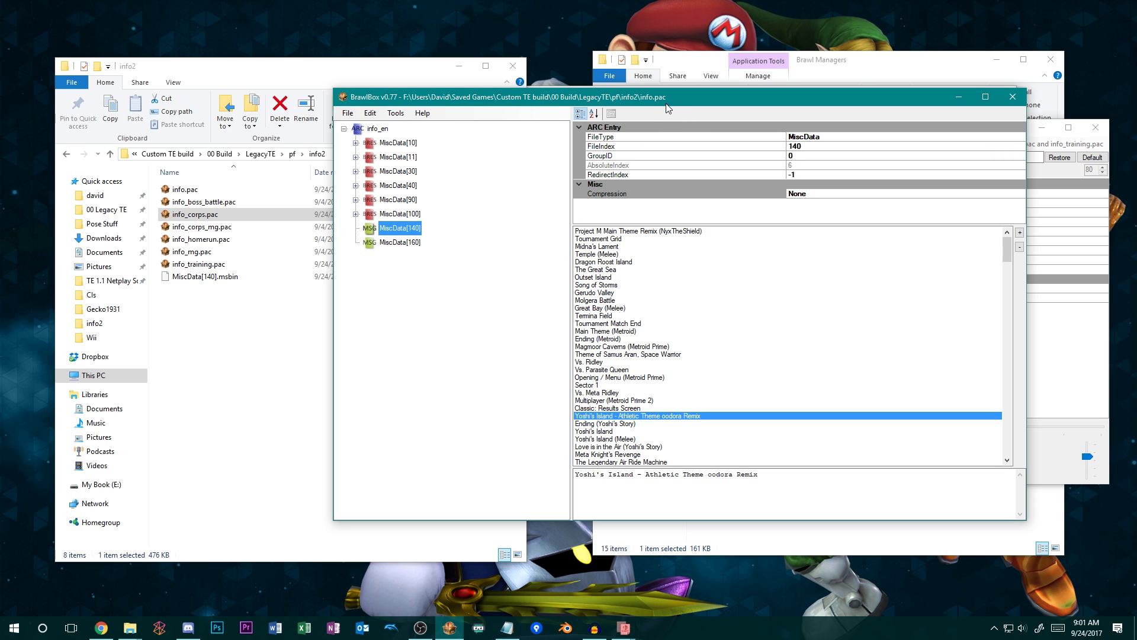
left_click_drag(668, 108, 562, 114)
left_click(883, 100)
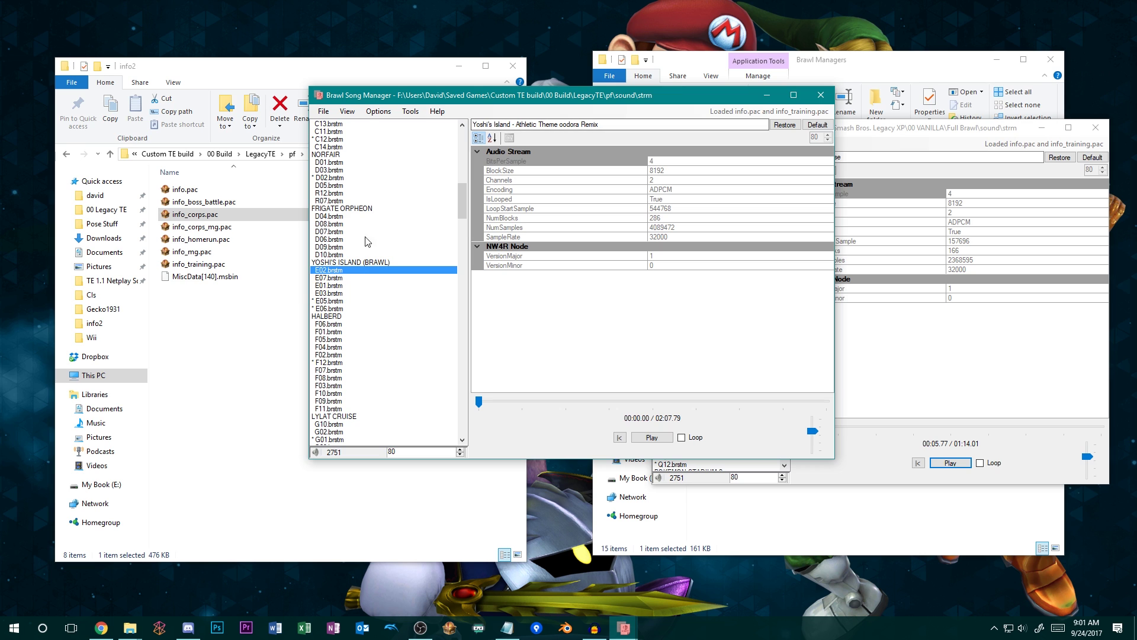
left_click_drag(461, 200, 469, 138)
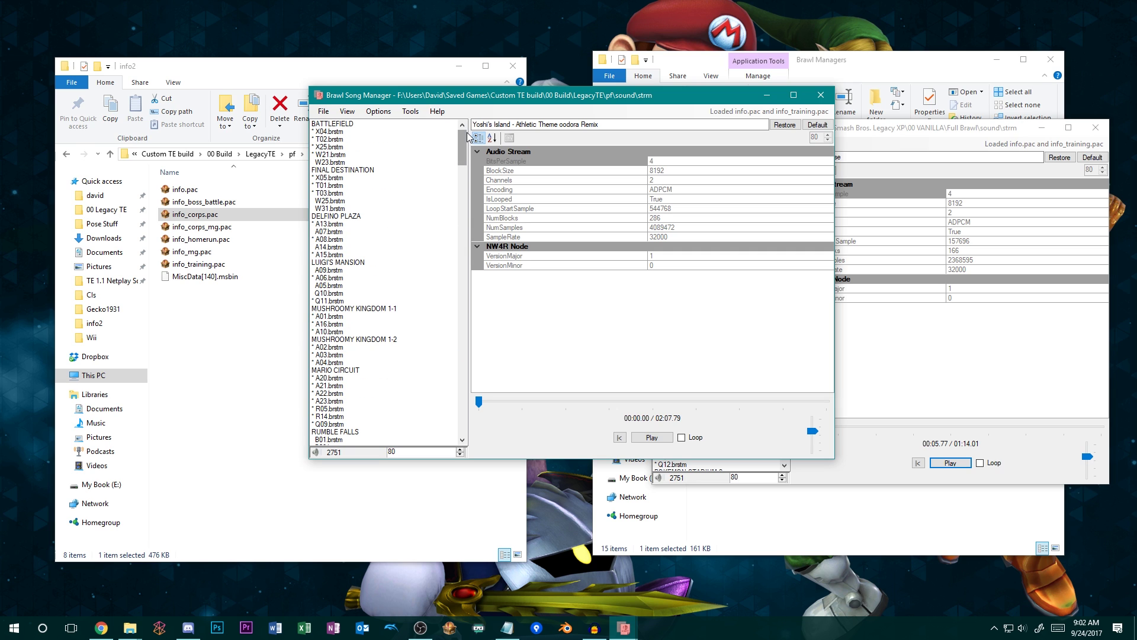
left_click_drag(468, 95, 350, 111)
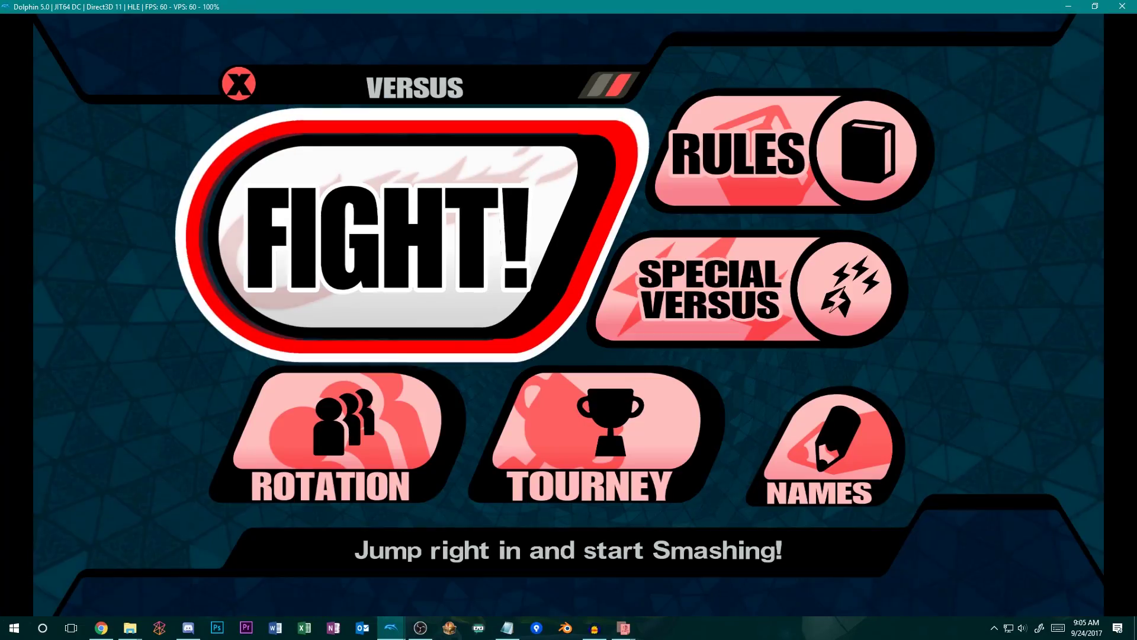
In the game running in Dolphin, leave the Versus menu and open My Music under Options
key("z")
key("Down")
key("x")
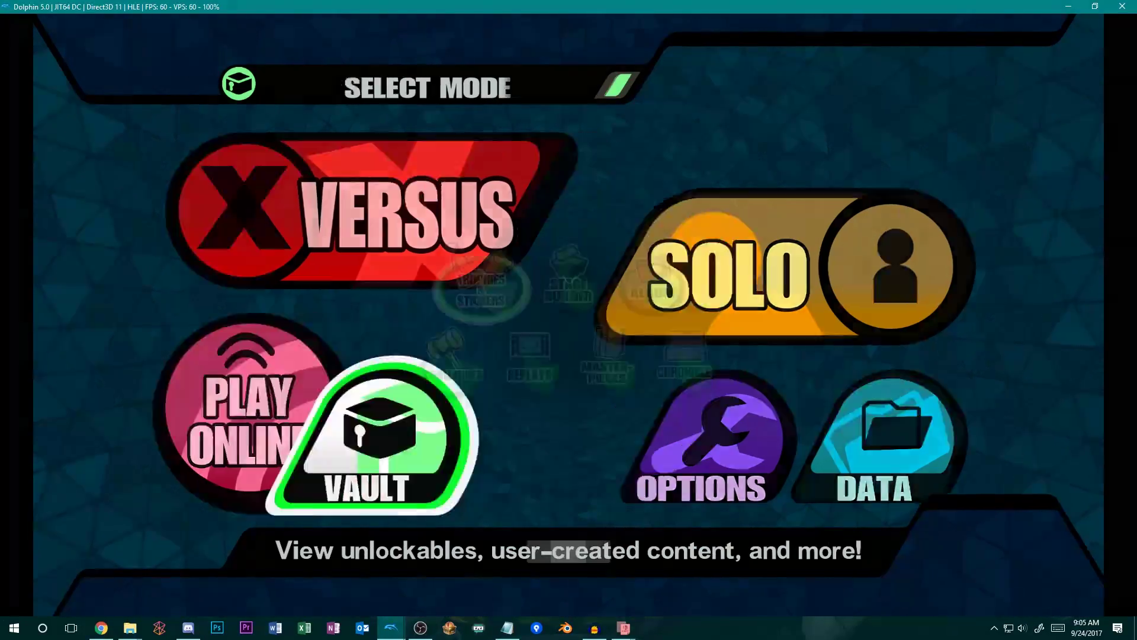
key("z")
key("Right")
key("x")
key("Right")
key("Down")
key("x")
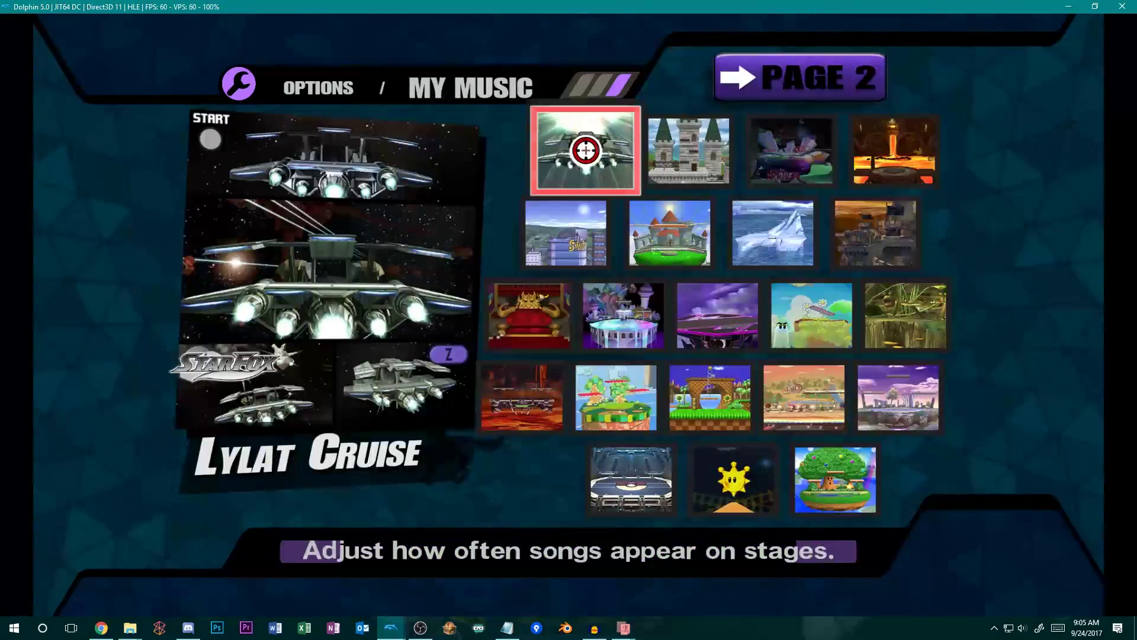
Open the Yoshi's Island song list in My Music and play the Athletic Theme oodora Remix
key("Right")
key("Down")
key("Left")
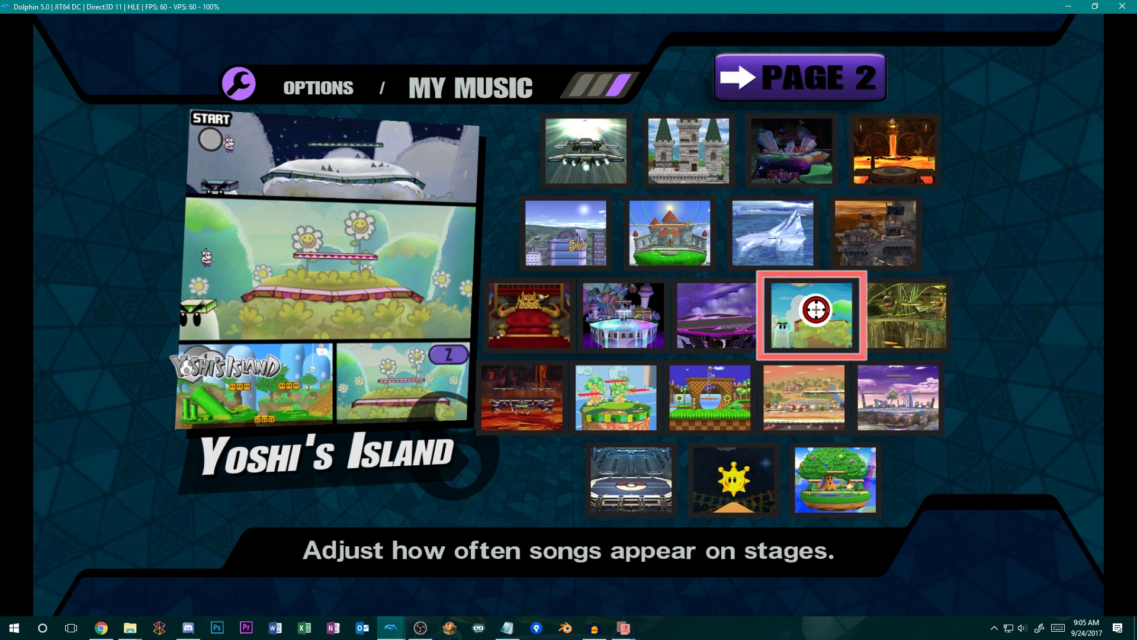
key("x")
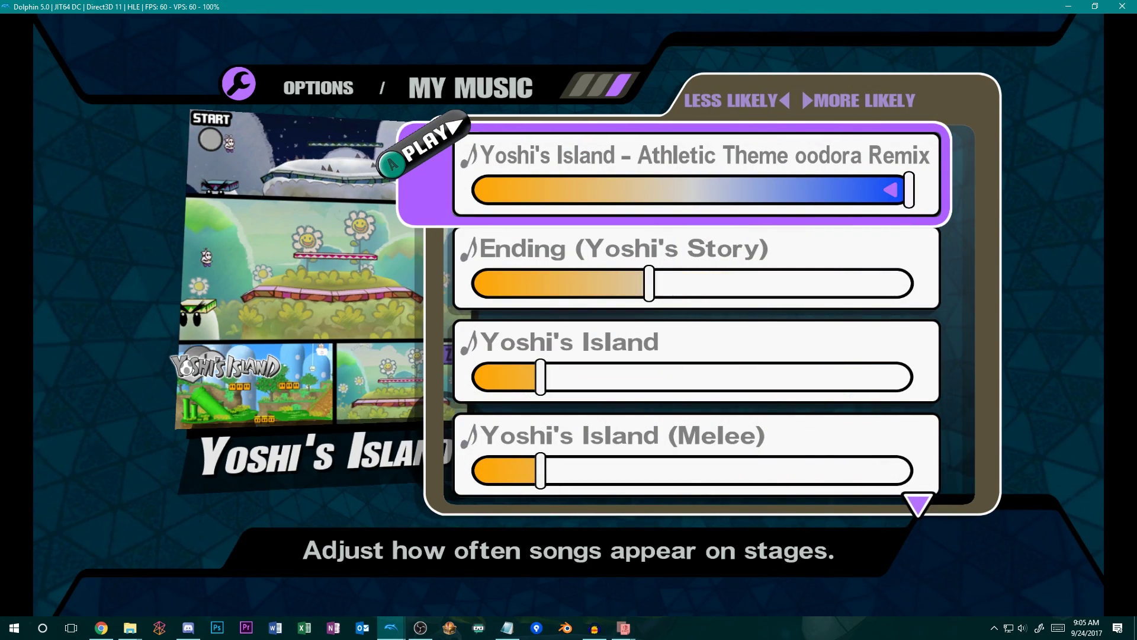
key("x")
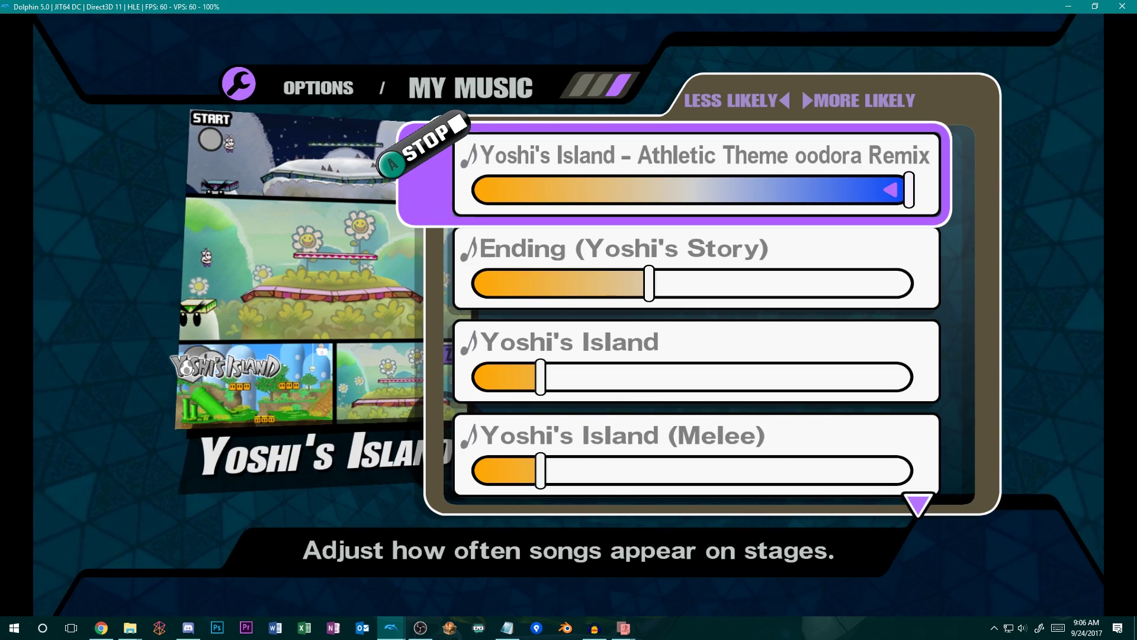
Leave My Music and open the character selection for a Versus fight
key("z")
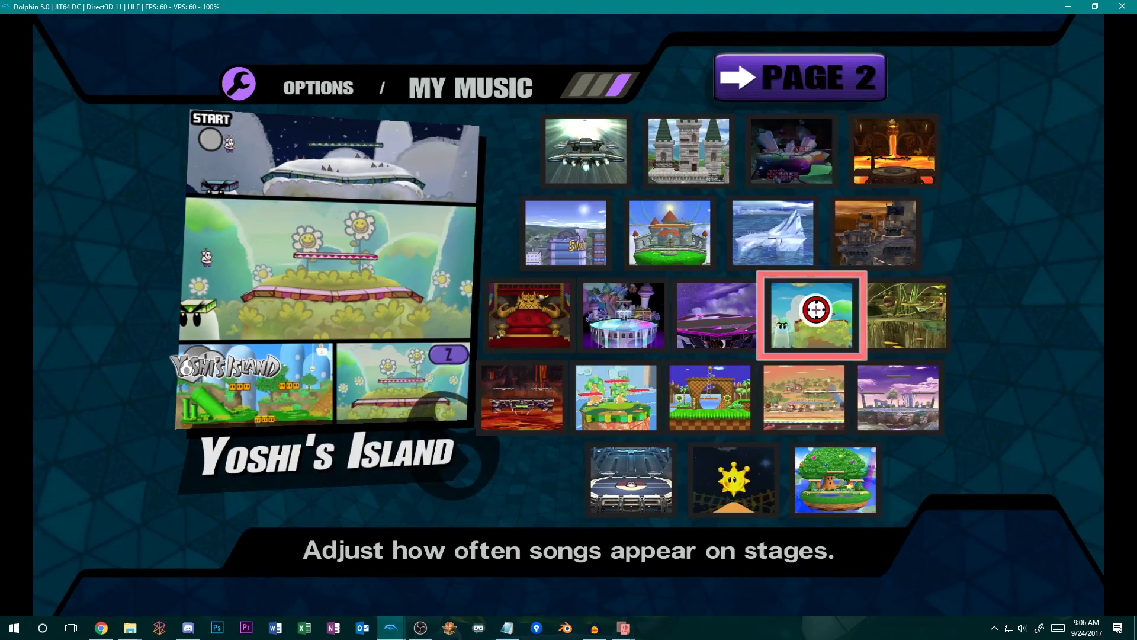
key("z")
key("z")
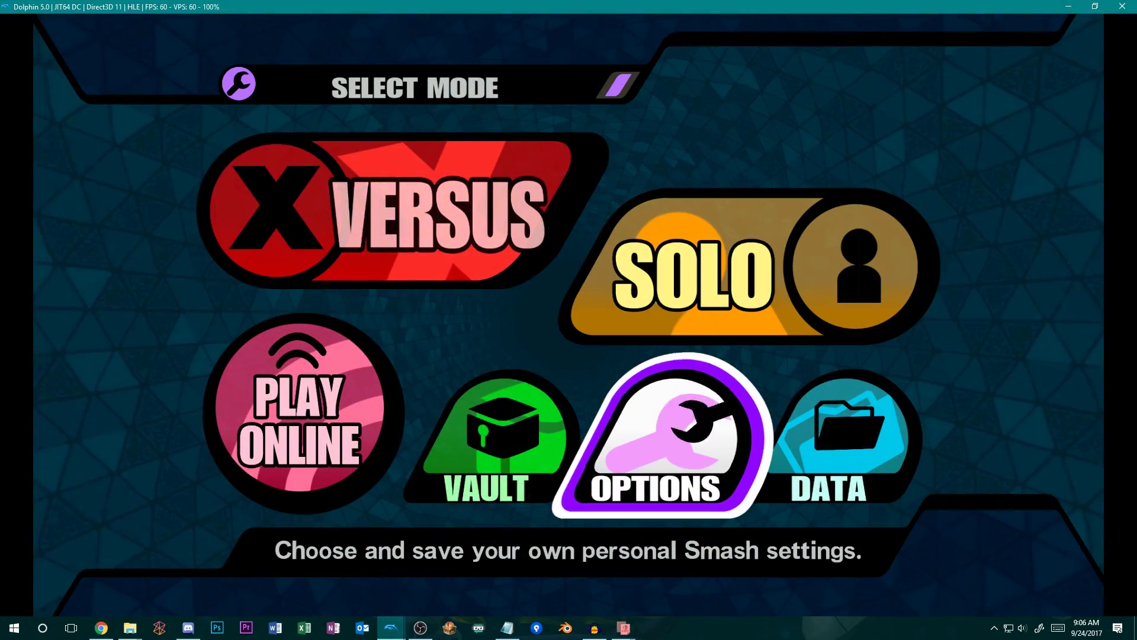
key("Up")
key("Left")
key("x")
key("x")
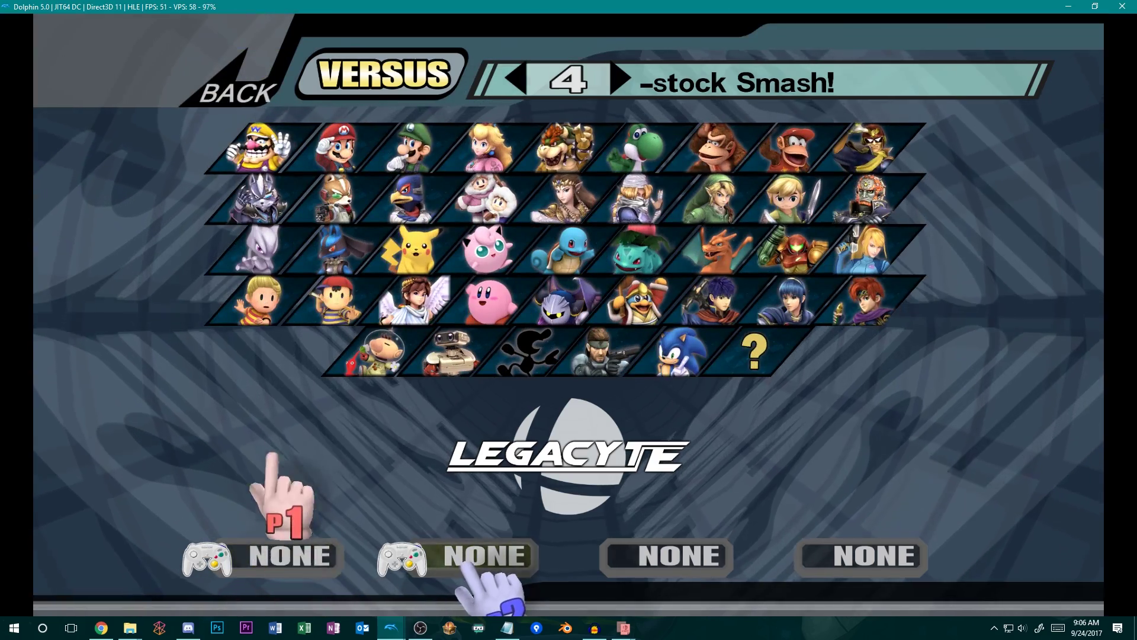
Choose Mewtwo for player 1 and add a random CPU opponent in the second slot
key("Up")
key("x")
key("Down")
key("Right")
key("x")
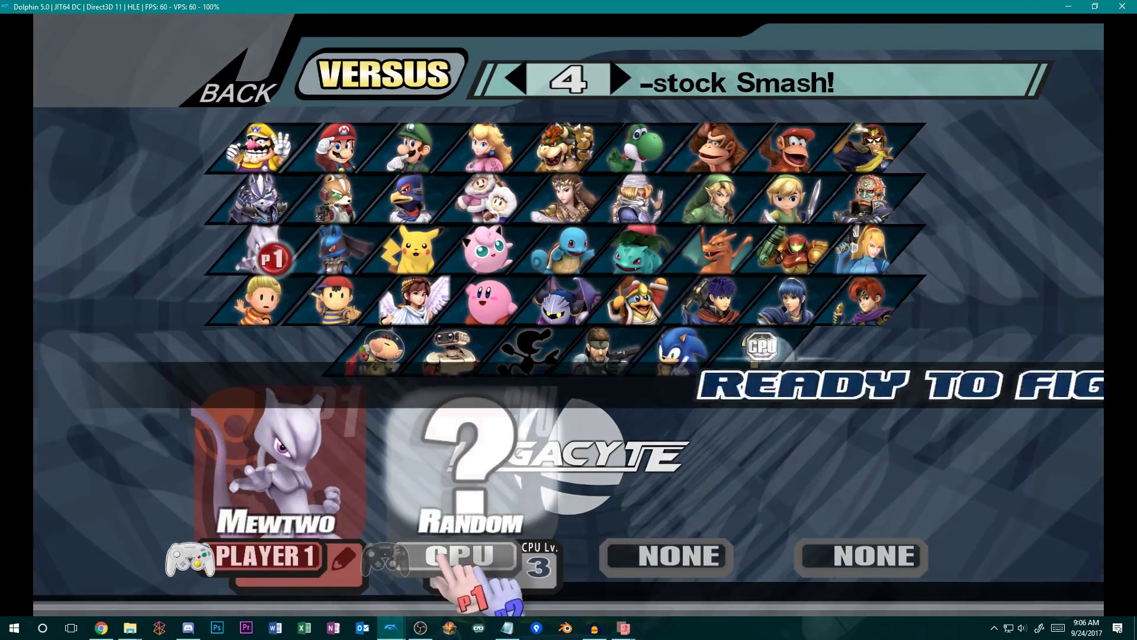
Start the match on the Yoshi's Island stage to test the replaced song and its title
key("Return")
key("Up")
key("Right")
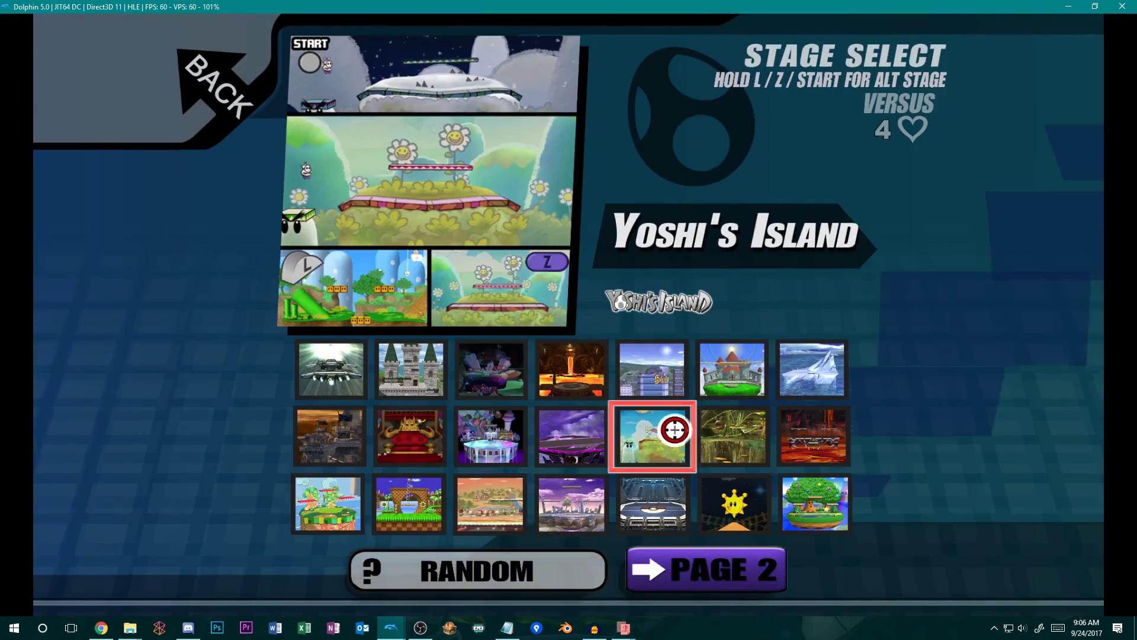
key("x")
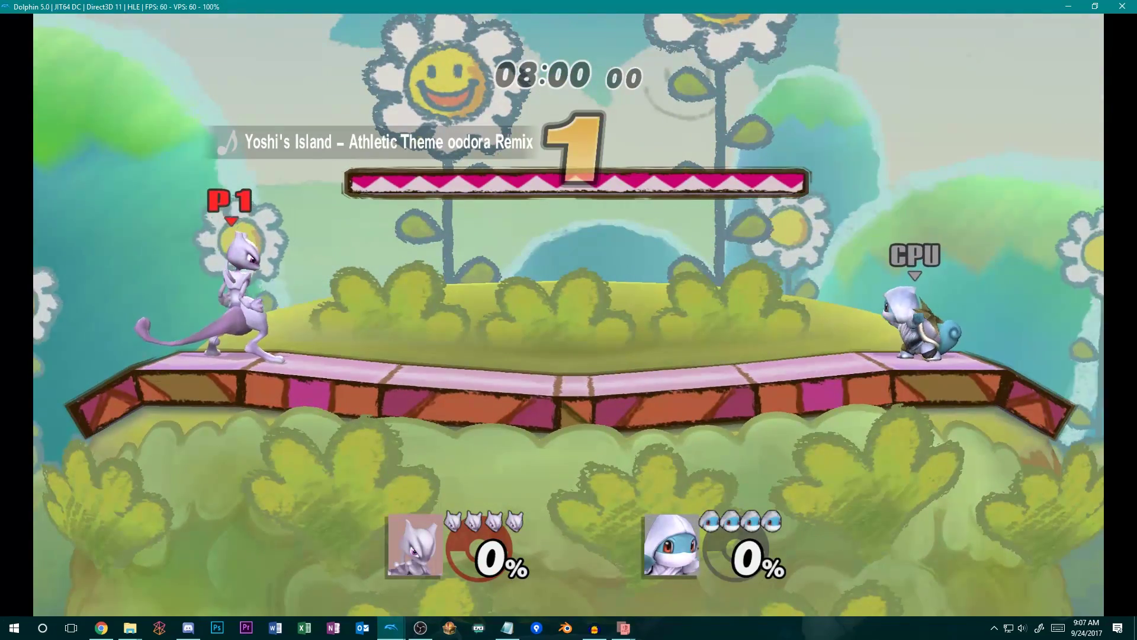
key("Up")
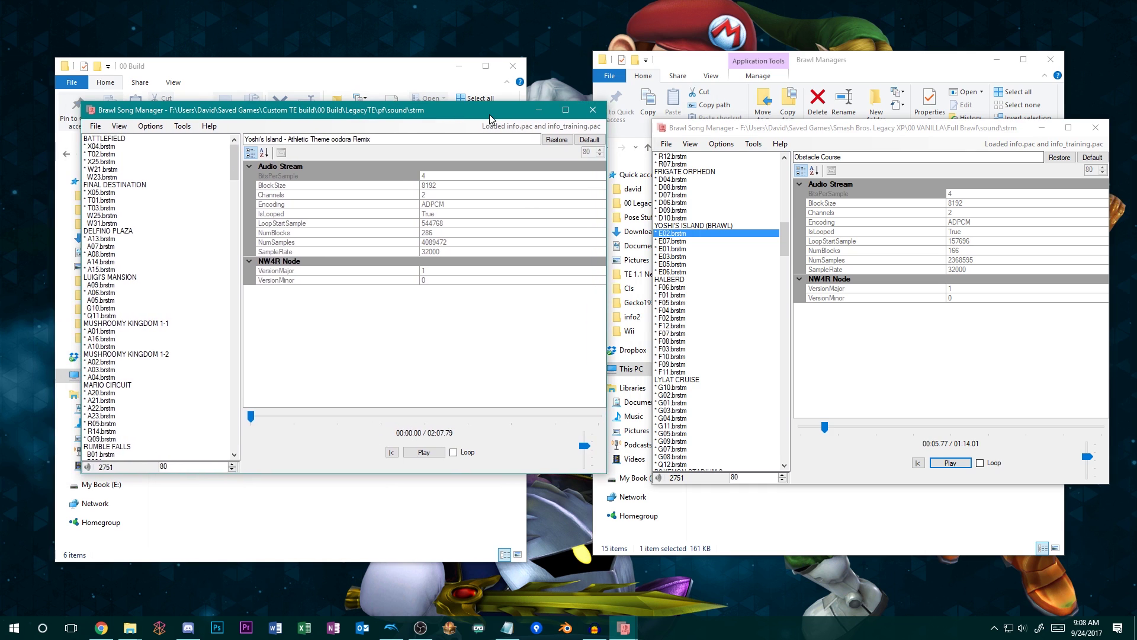
Switch to the vanilla build's Brawl Song Manager and preview E07.brstm under Yoshi's Island (Brawl)
left_click_drag(490, 115, 489, 122)
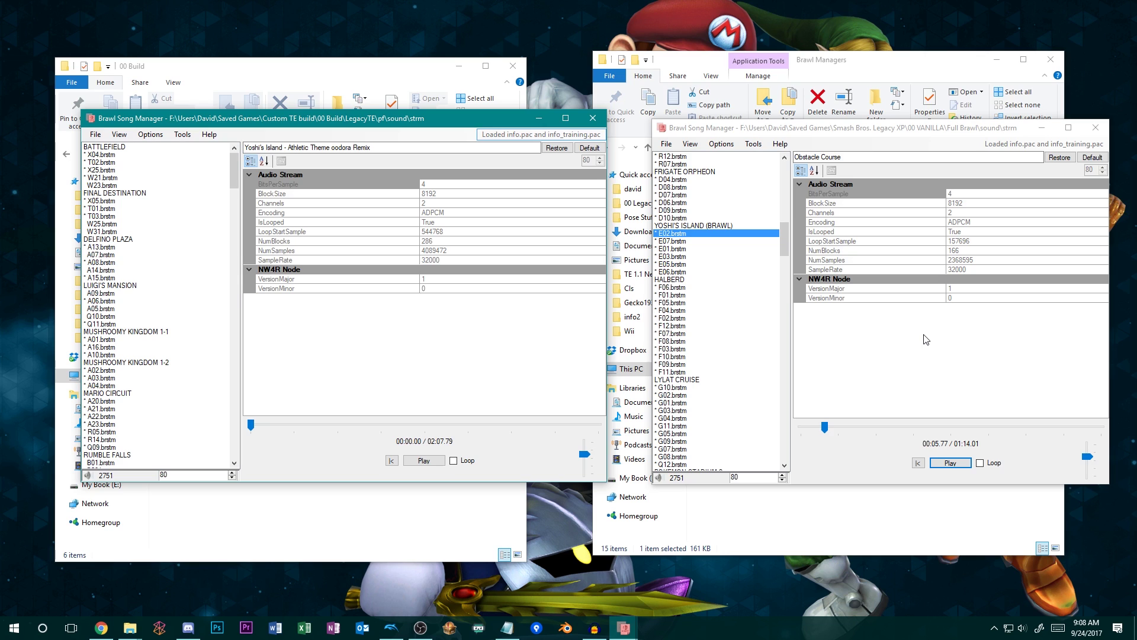
left_click(671, 241)
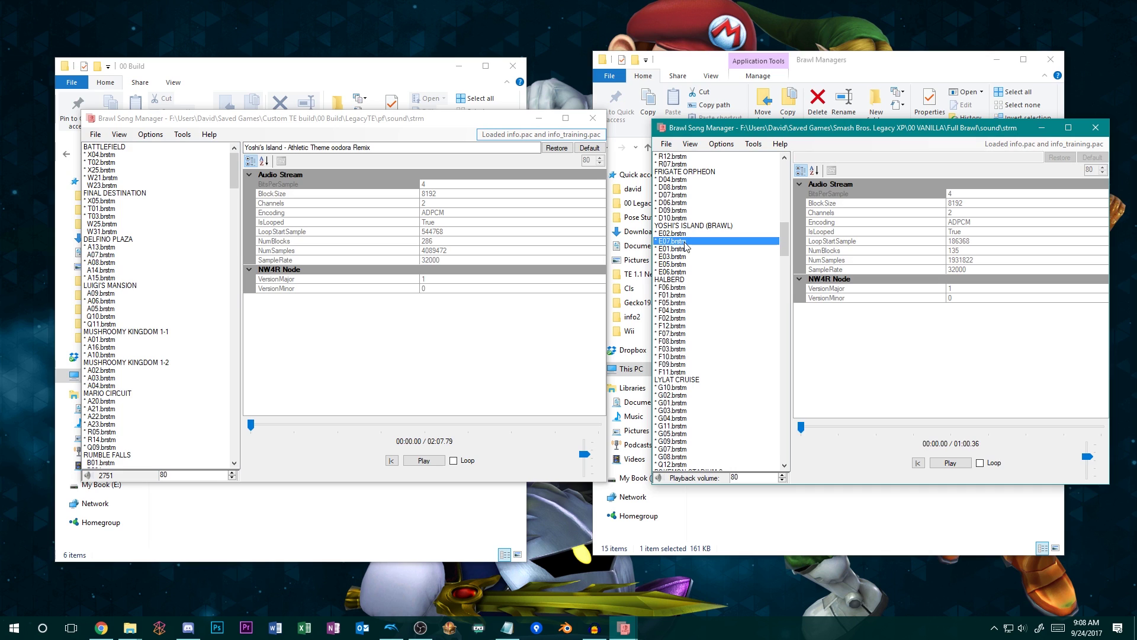
left_click(954, 465)
left_click(963, 467)
left_click(668, 240)
Check the E07 and E02 entries under Yoshi's Island (Brawl) in the custom build's song list
scroll(172, 278, "down", 6)
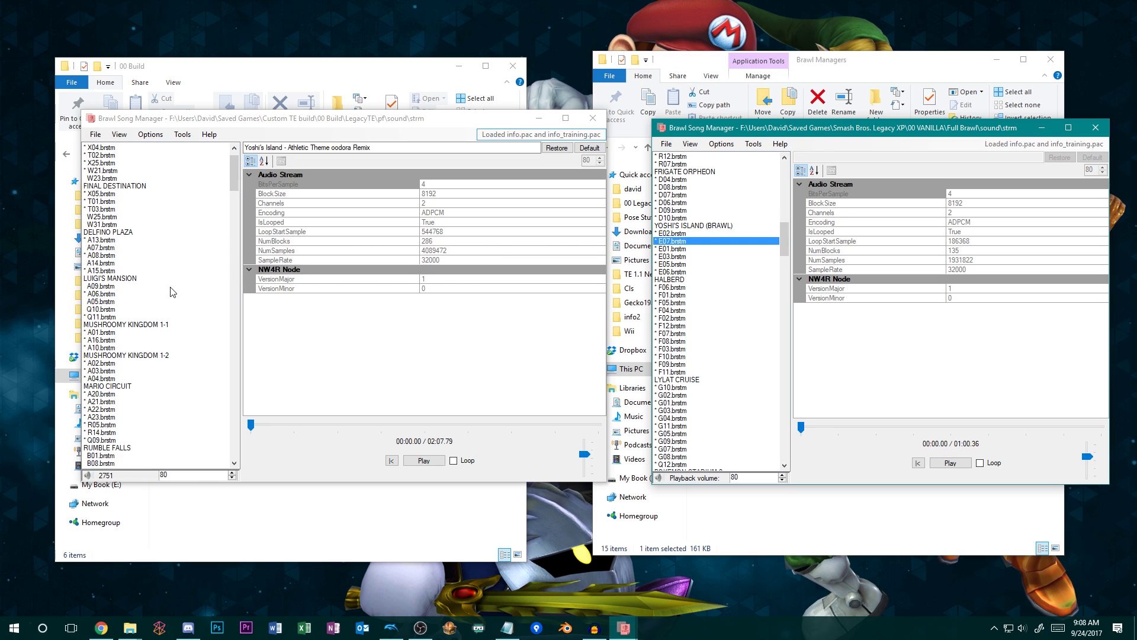
scroll(170, 259, "down", 10)
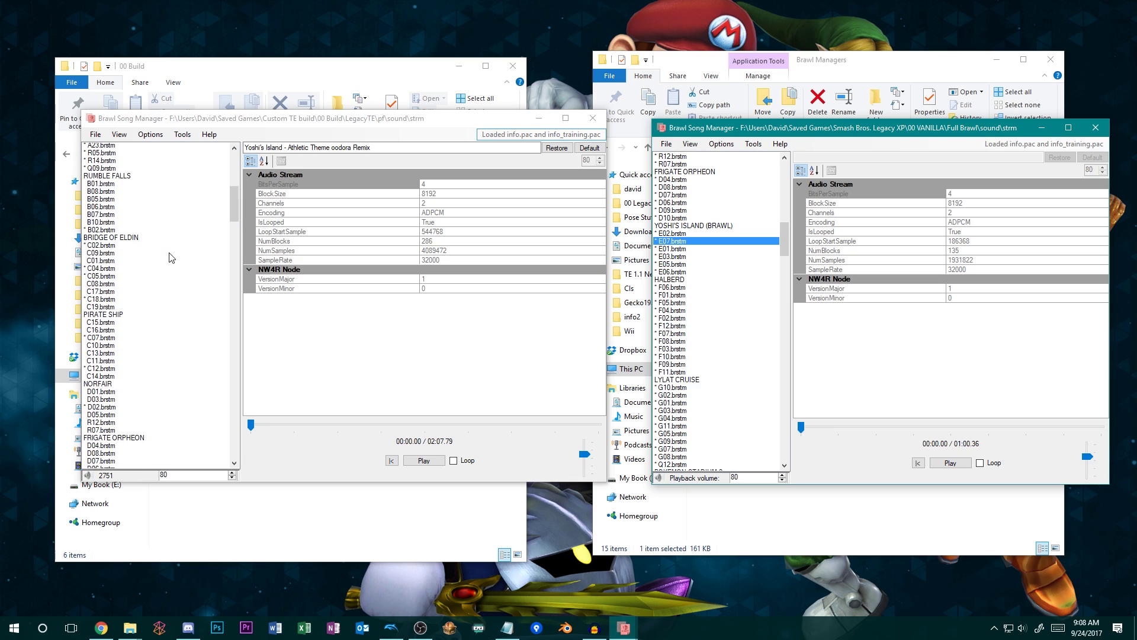
scroll(171, 256, "down", 2)
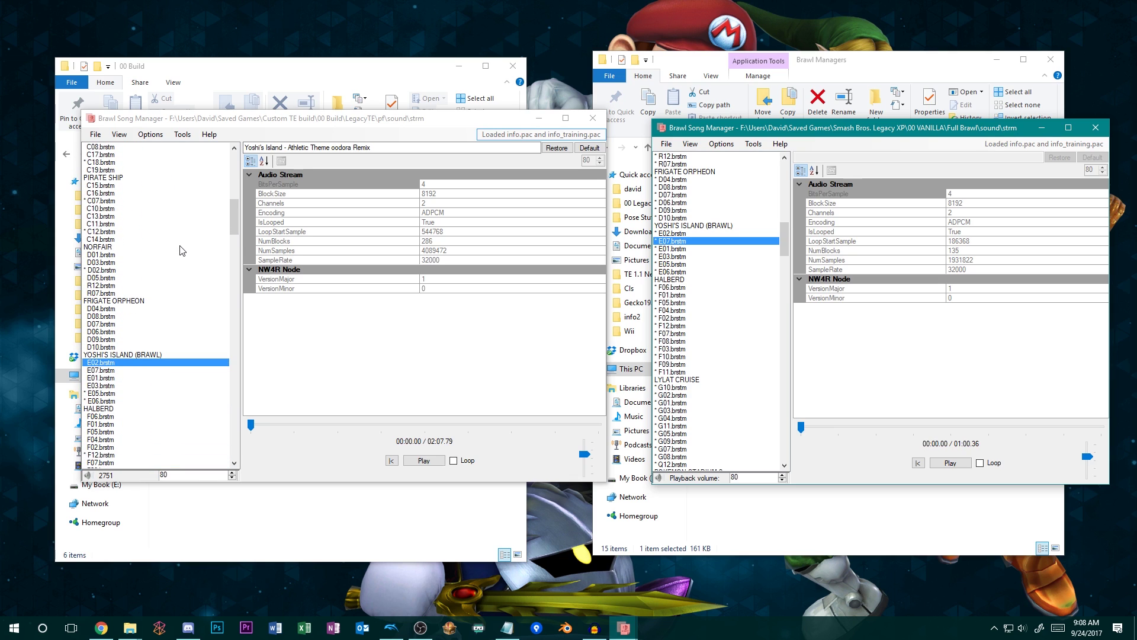
scroll(184, 247, "down", 2)
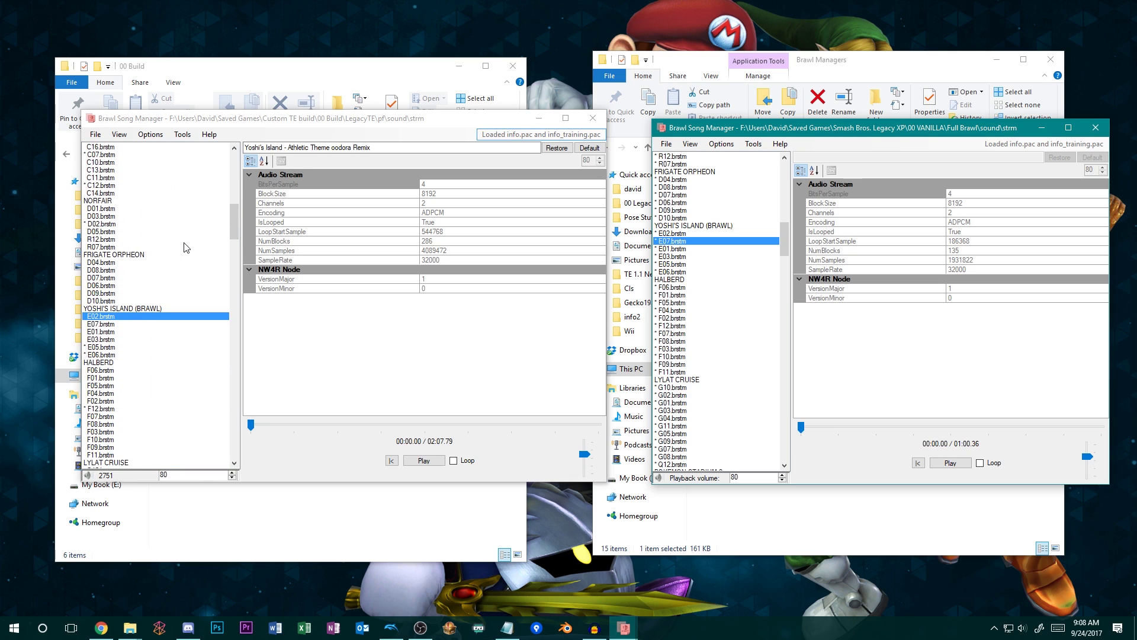
left_click(113, 324)
left_click_drag(335, 124, 568, 120)
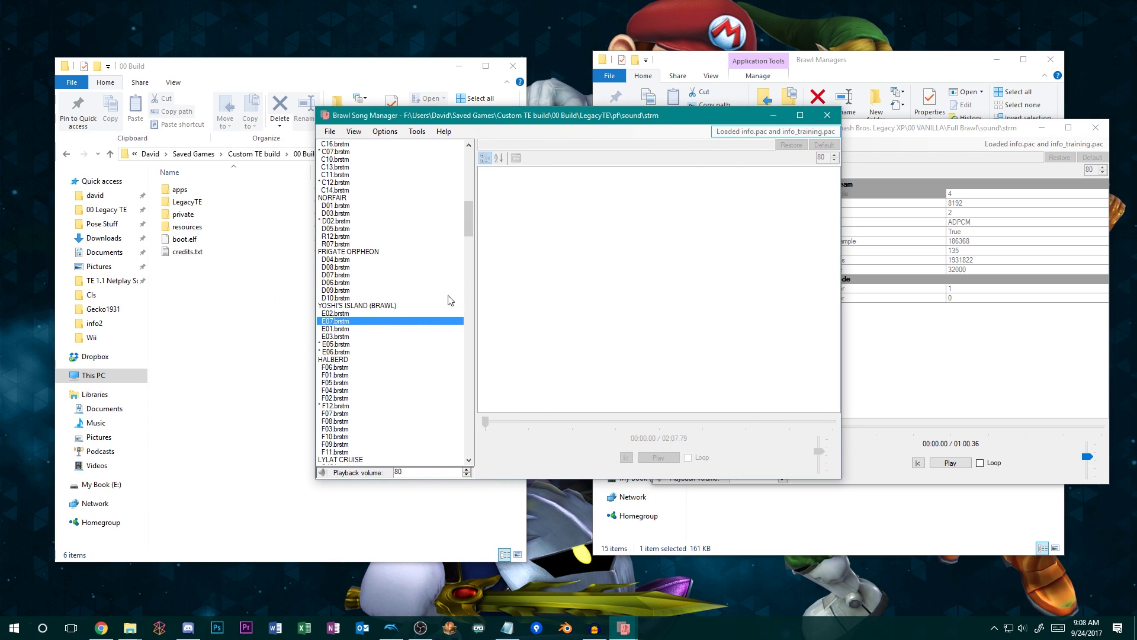
left_click(353, 313)
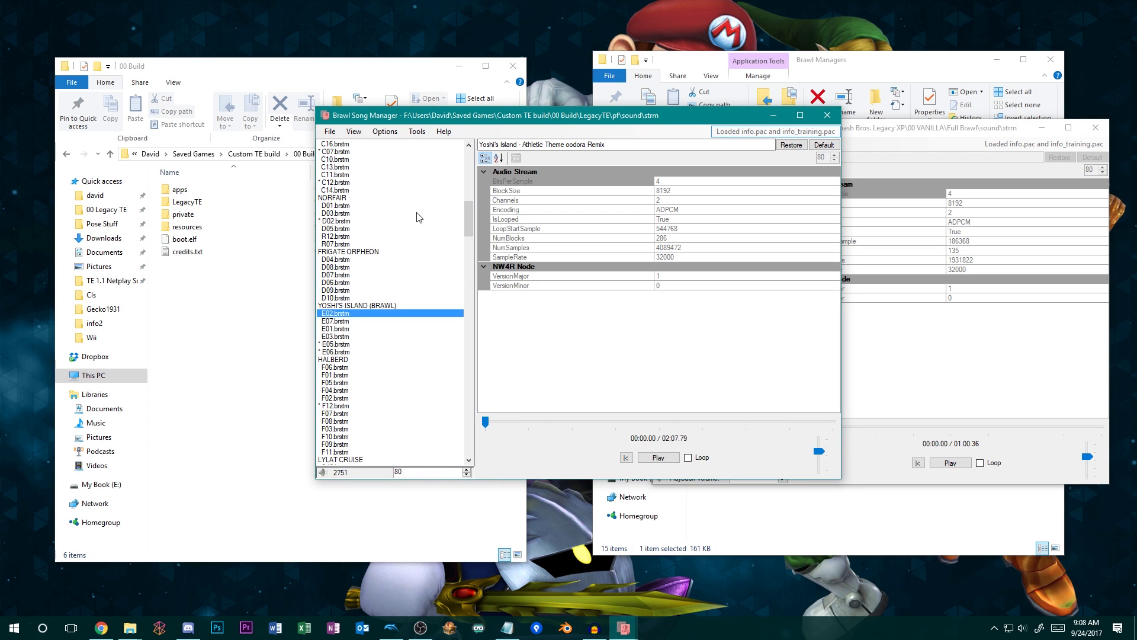
Browse to the custom build's LegacyTE/pf/sound/strm folder in File Explorer
double_click(187, 202)
double_click(190, 203)
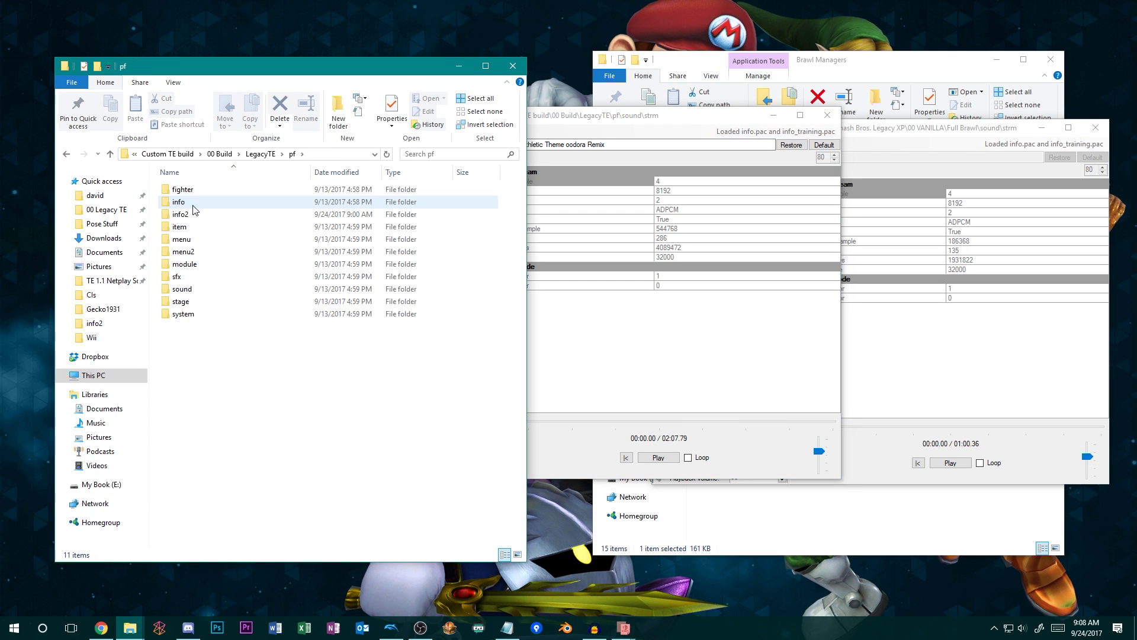
double_click(203, 290)
double_click(193, 190)
left_click(661, 331)
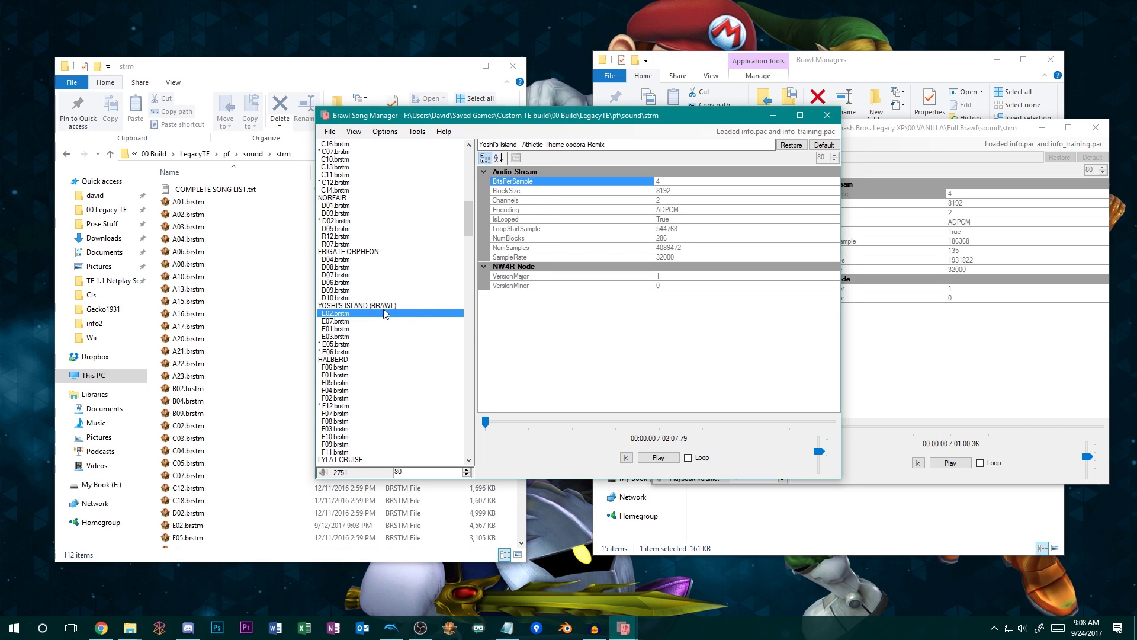
Duplicate E02.brstm within the strm folder
left_click(241, 301)
key("e")
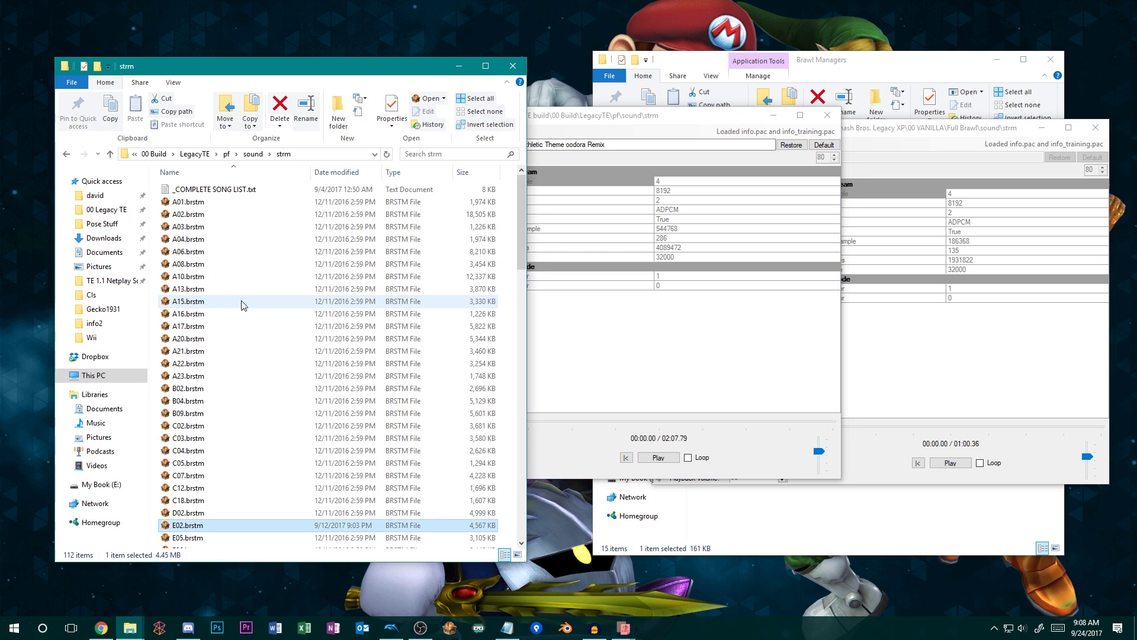
key("ctrl+c")
key("ctrl+v")
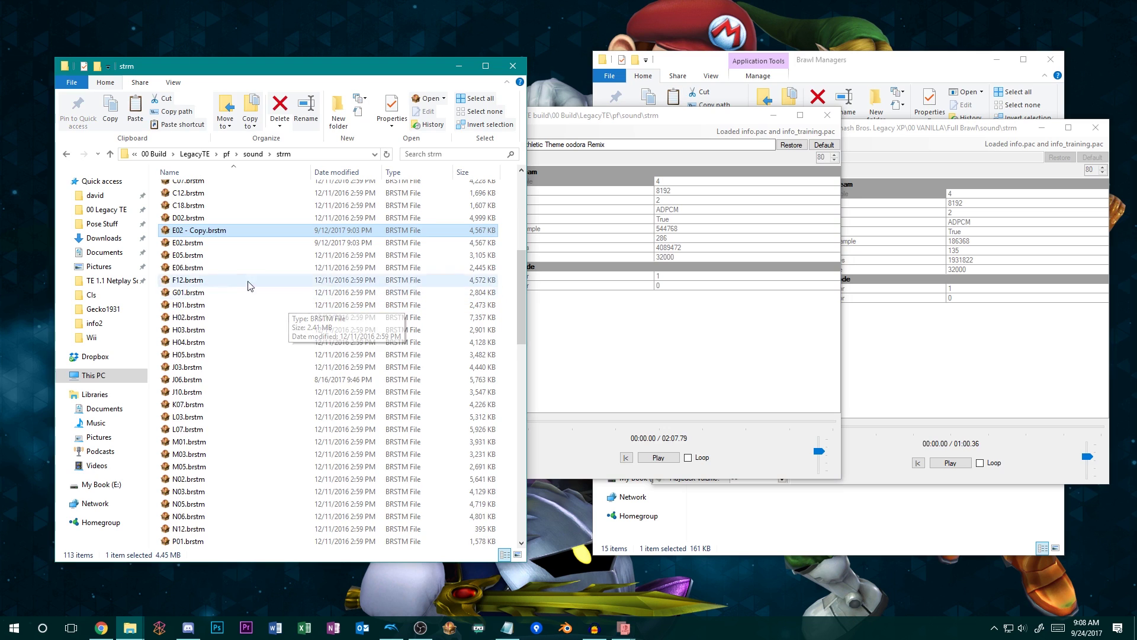
Rename the duplicated E02 file in the strm folder as E07.brstm
left_click(205, 230)
left_click_drag(206, 230, 181, 229)
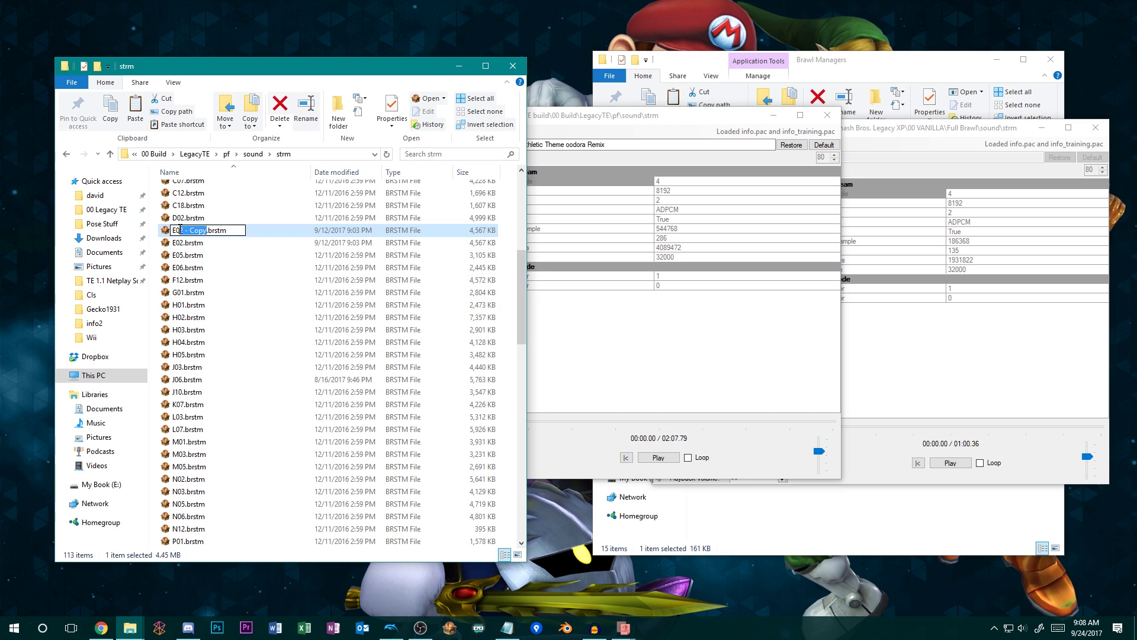
type("7")
key("Return")
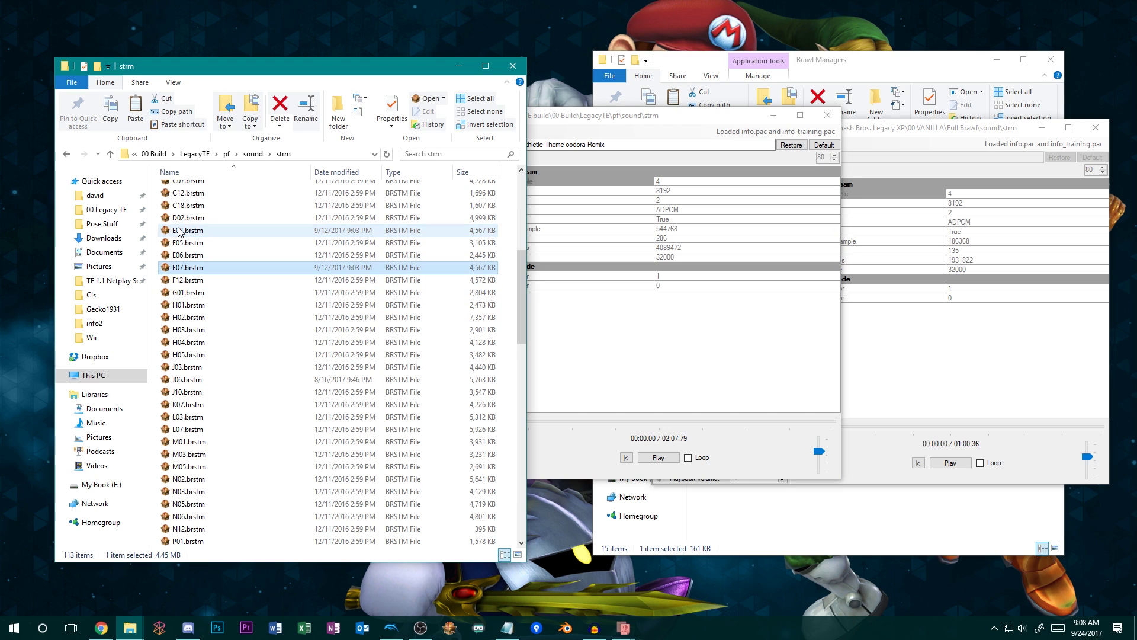
In the custom build's Brawl Song Manager, play E02.brstm and E07.brstm under Yoshi's Island (Brawl) to compare them
left_click(554, 154)
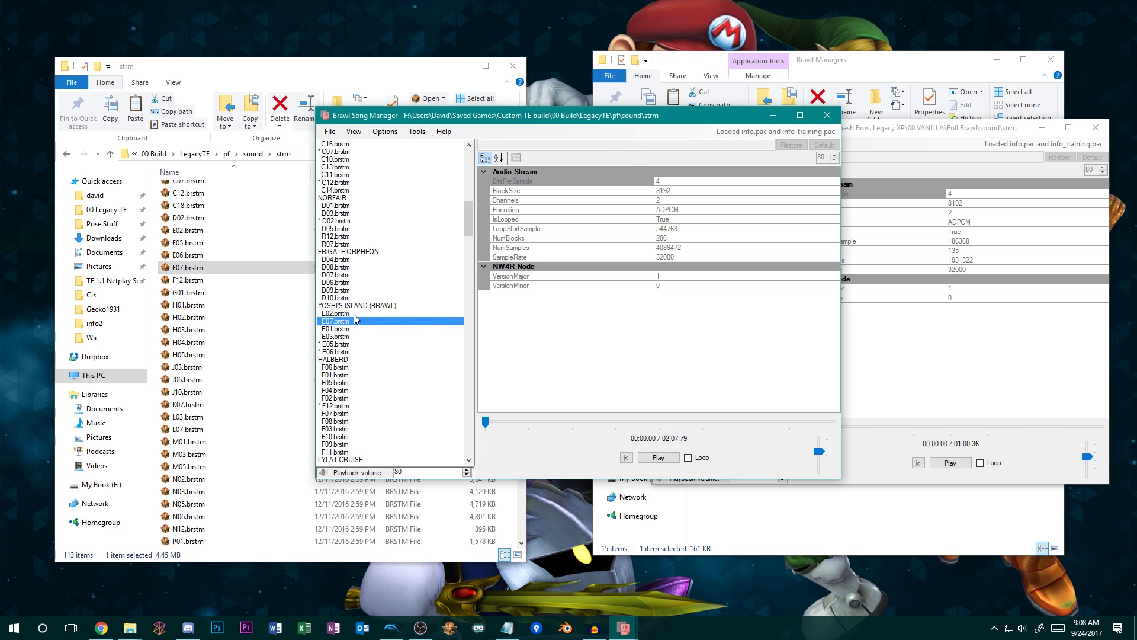
left_click(353, 313)
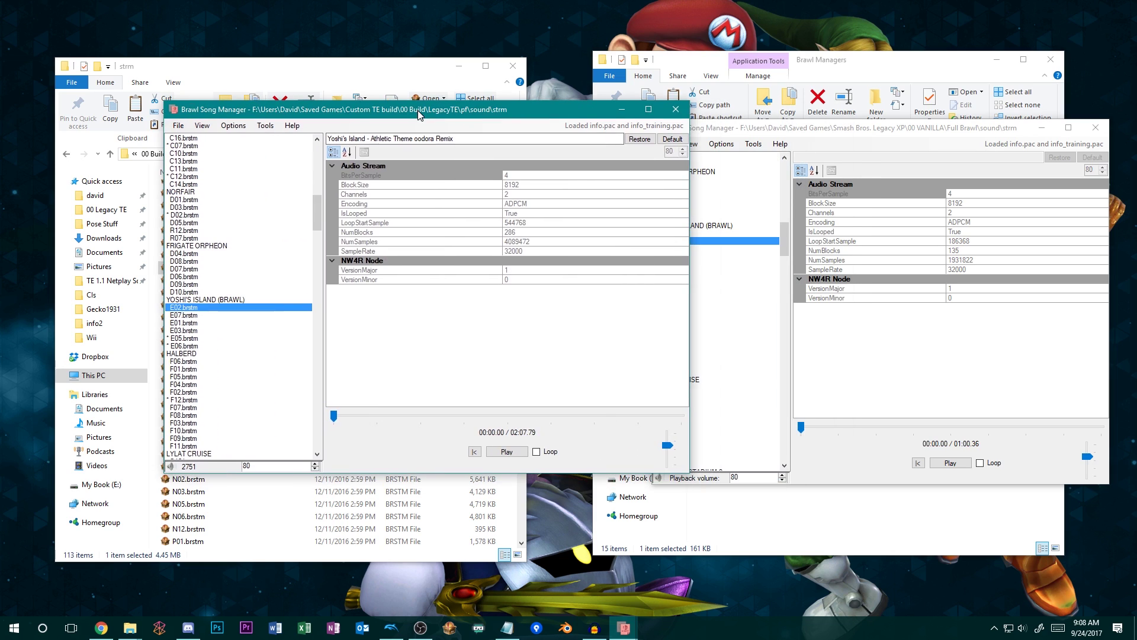
left_click_drag(569, 118, 420, 113)
left_click(507, 452)
left_click(261, 317)
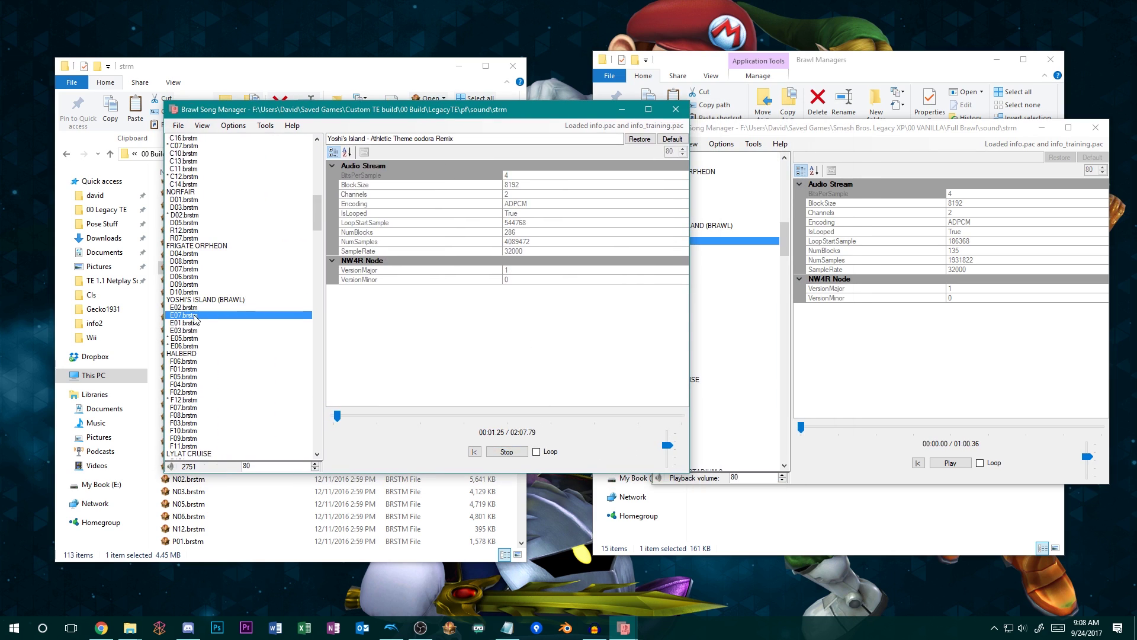
left_click(520, 454)
left_click(507, 452)
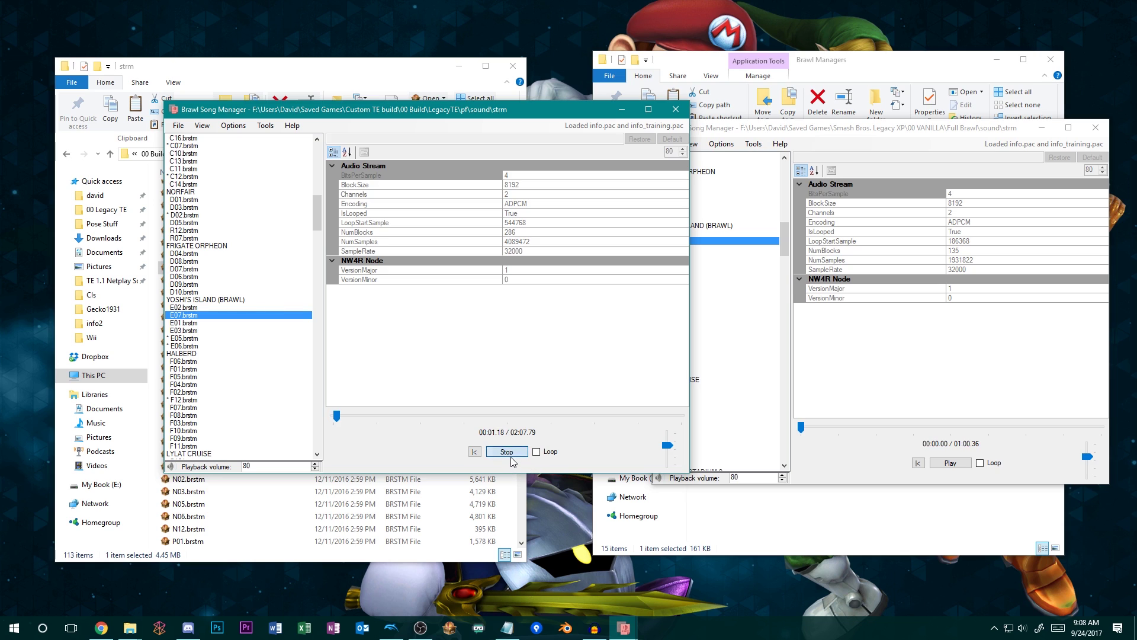